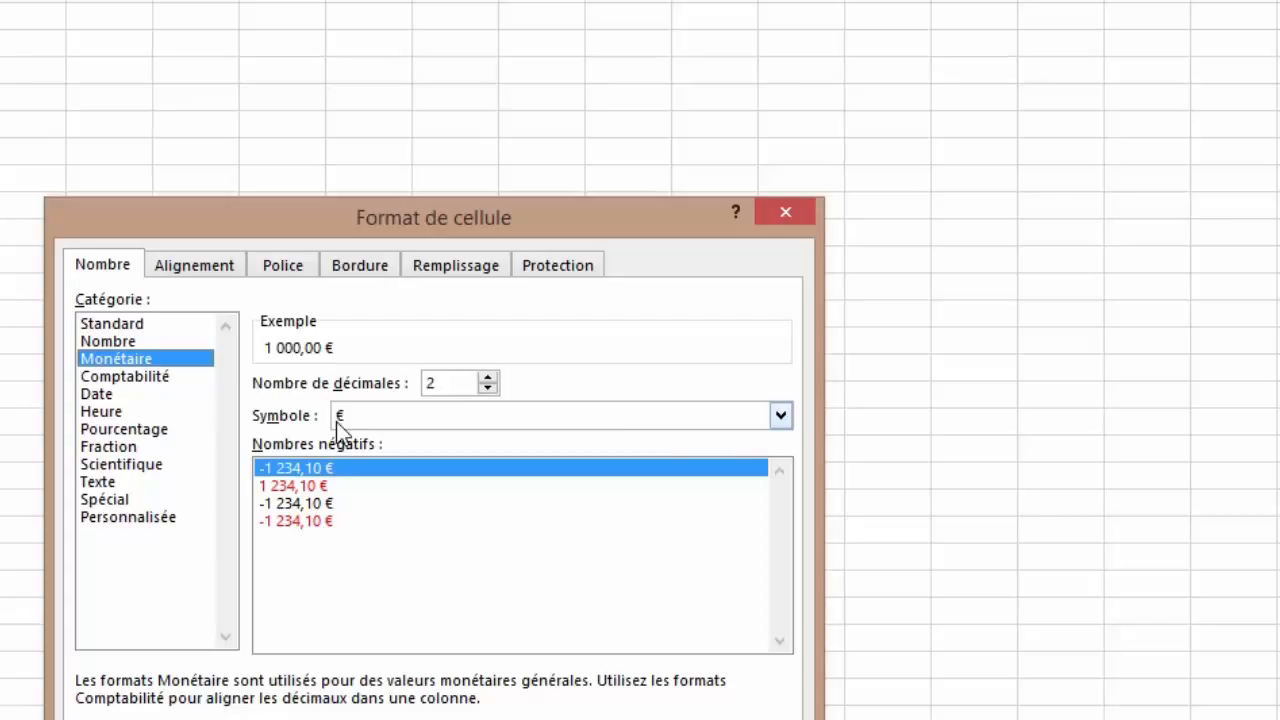
Step: Pick '$ Cherokee (Cherokee)' from the Symbole list so the sample reads $1 000,00
{"action": "left_click", "coordinate": [781, 415]}
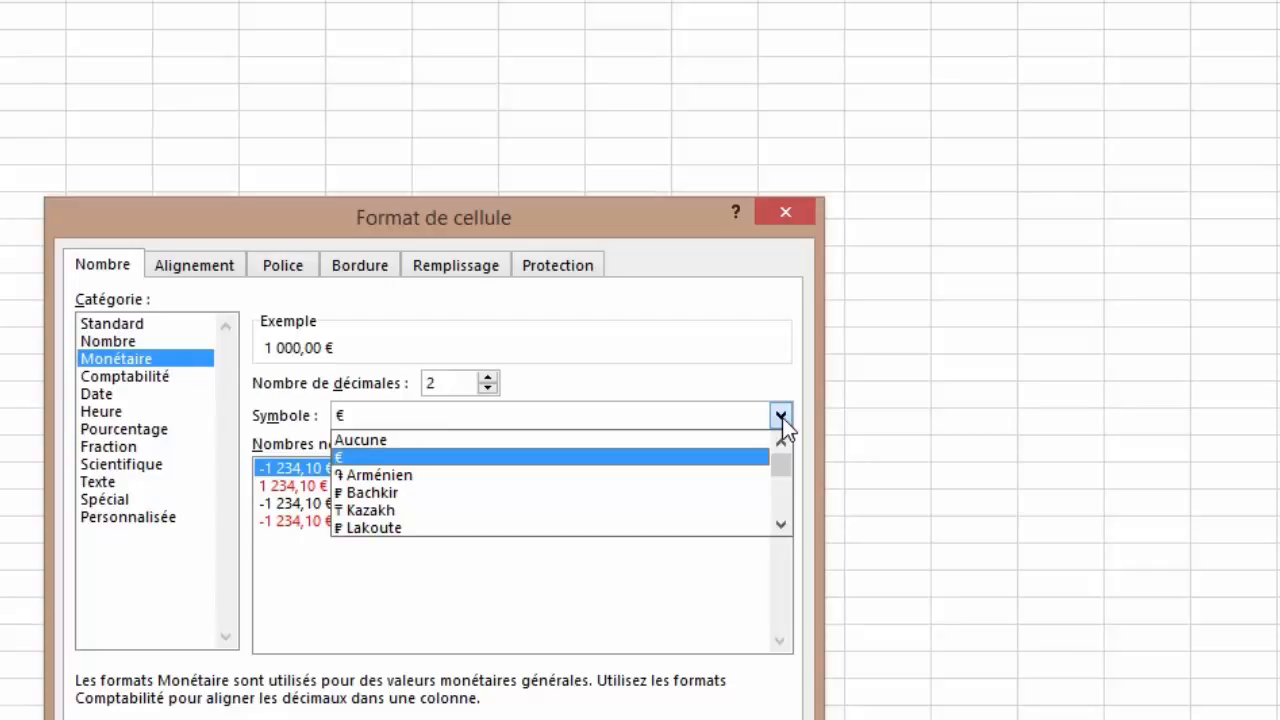
{"action": "left_click", "coordinate": [781, 531]}
{"action": "left_click", "coordinate": [781, 531]}
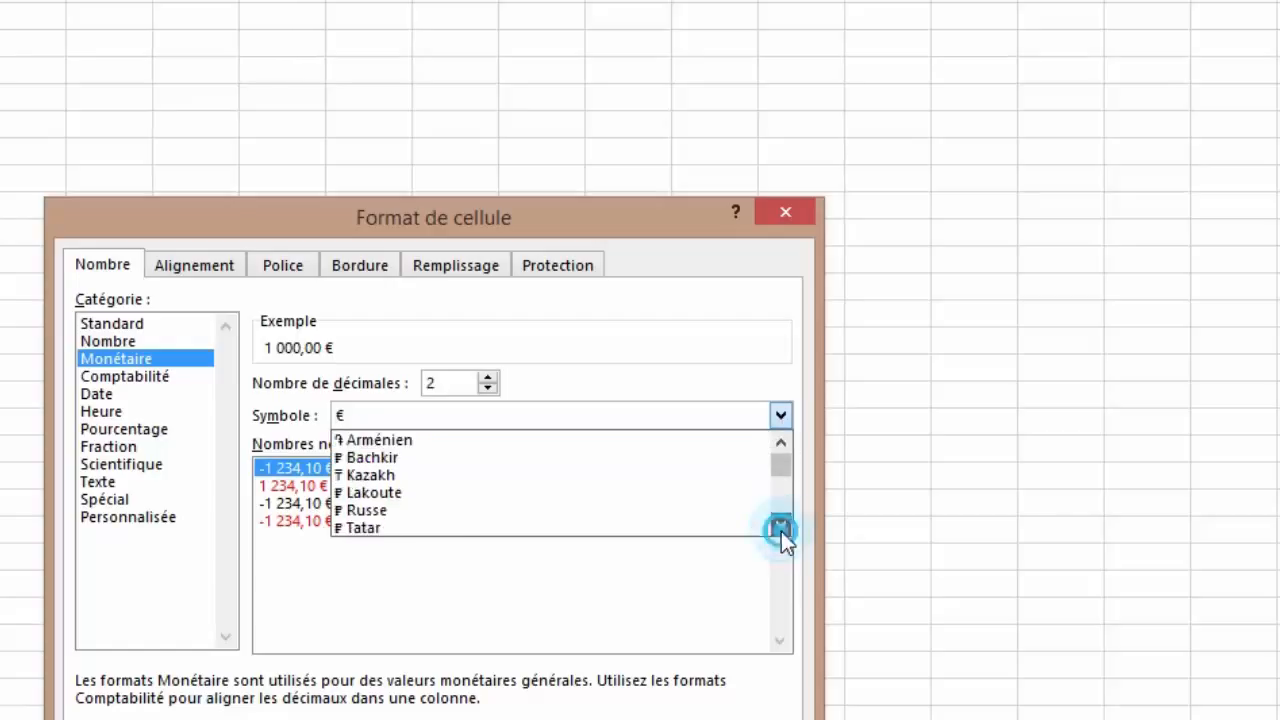
{"action": "left_click", "coordinate": [781, 531]}
{"action": "left_click", "coordinate": [781, 531]}
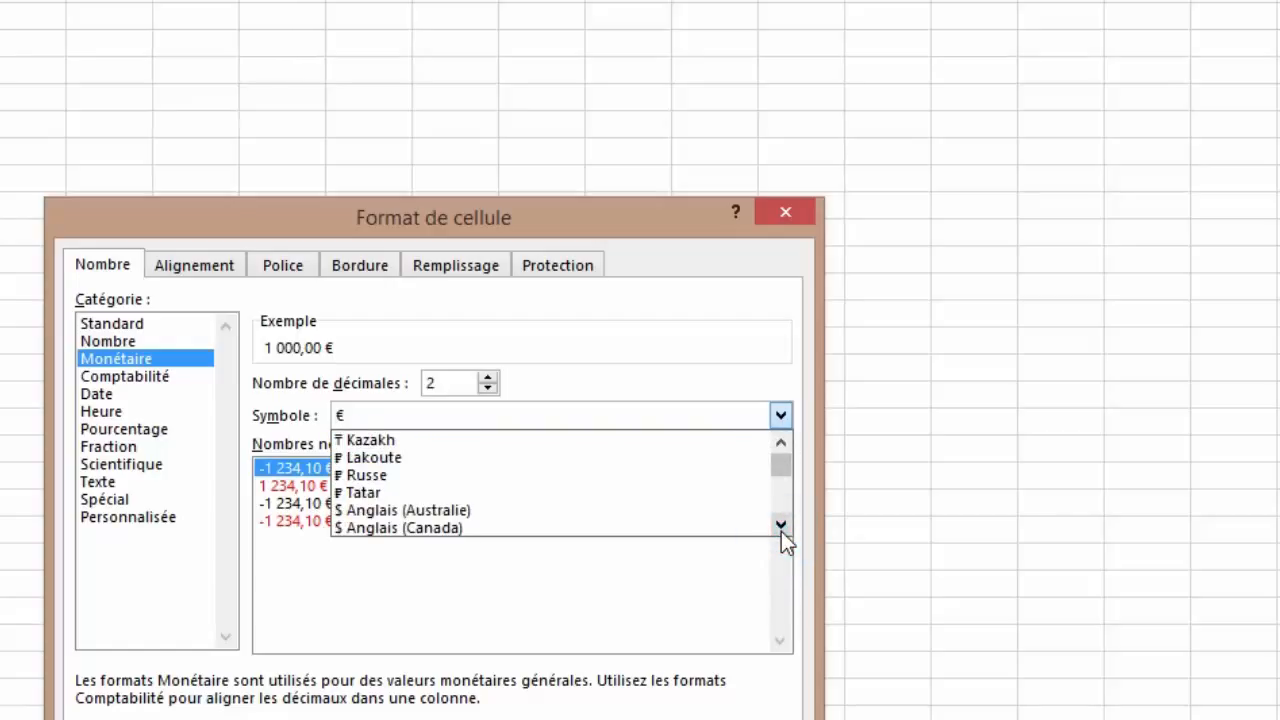
{"action": "left_click", "coordinate": [781, 526]}
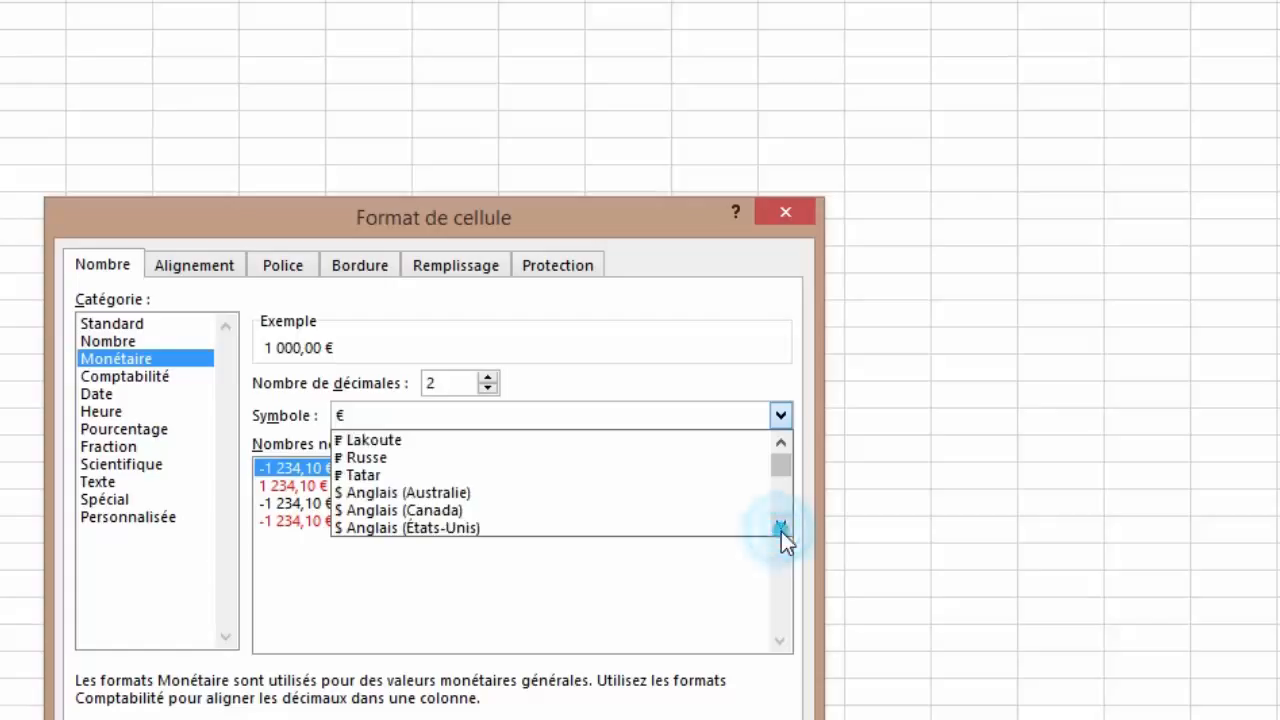
{"action": "left_click", "coordinate": [781, 526]}
{"action": "left_click", "coordinate": [781, 527]}
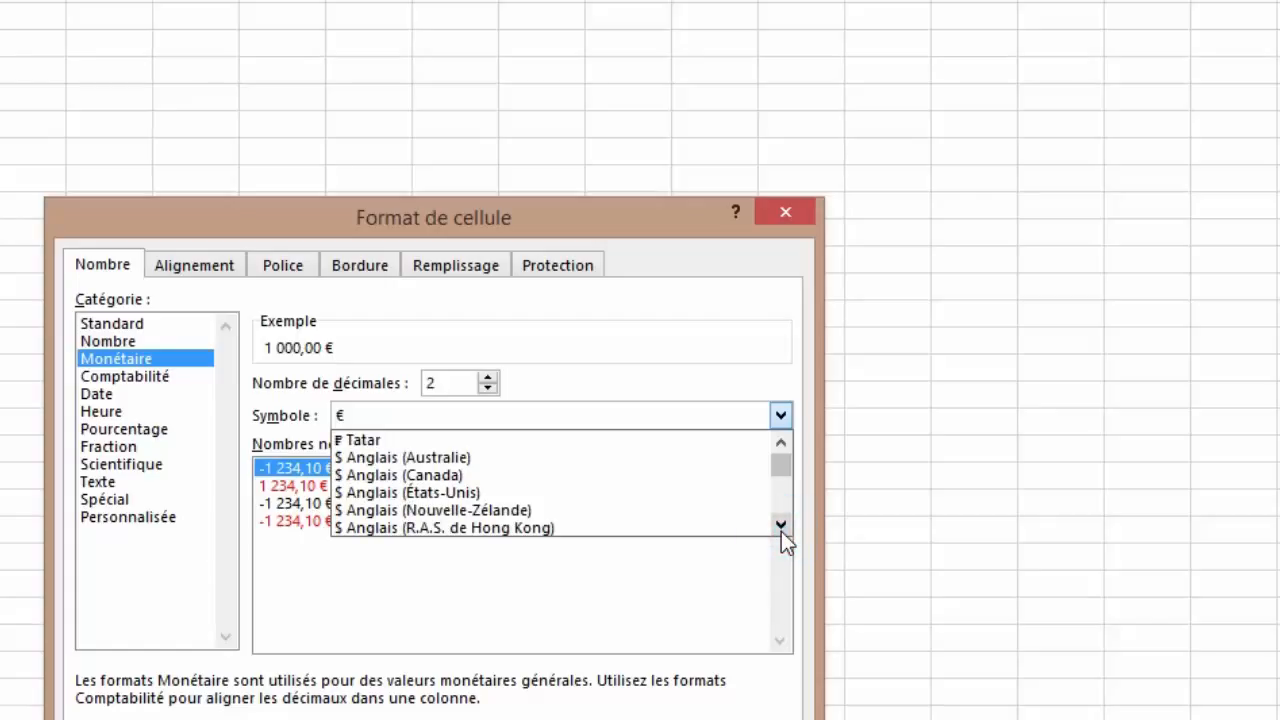
{"action": "left_click", "coordinate": [781, 526]}
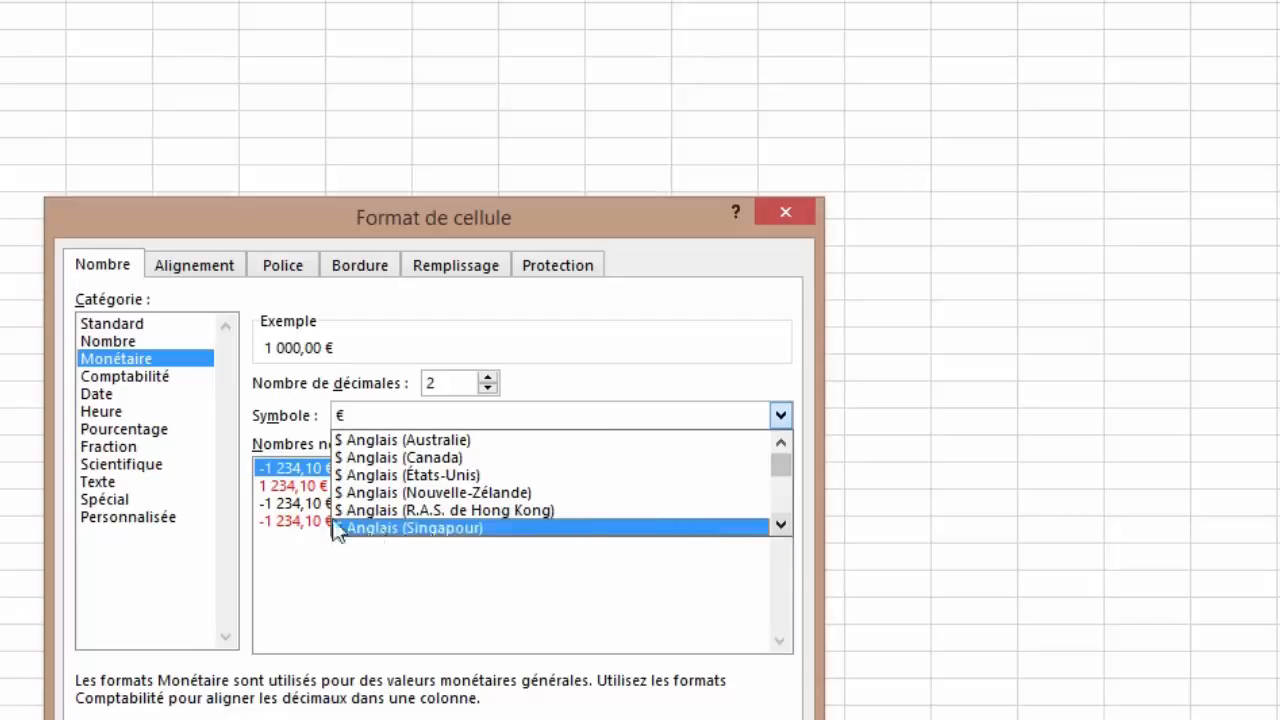
{"action": "left_click", "coordinate": [779, 523]}
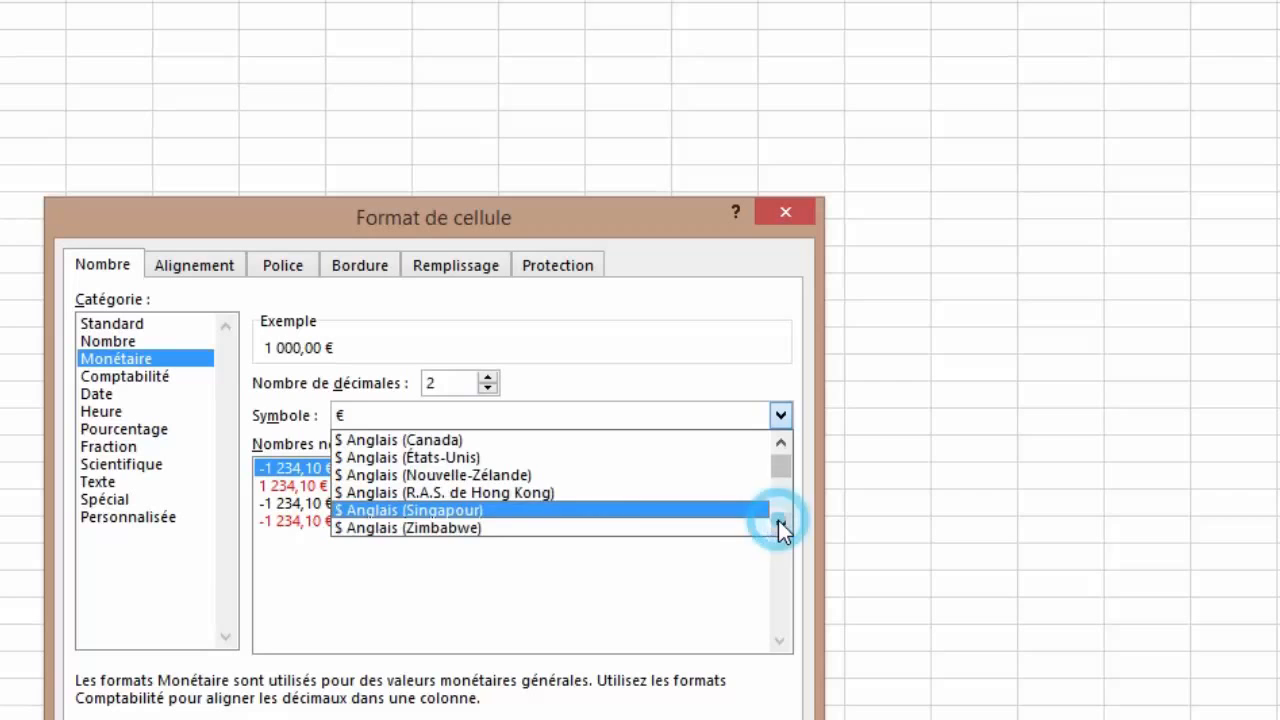
{"action": "left_click", "coordinate": [779, 521]}
{"action": "left_click", "coordinate": [779, 521]}
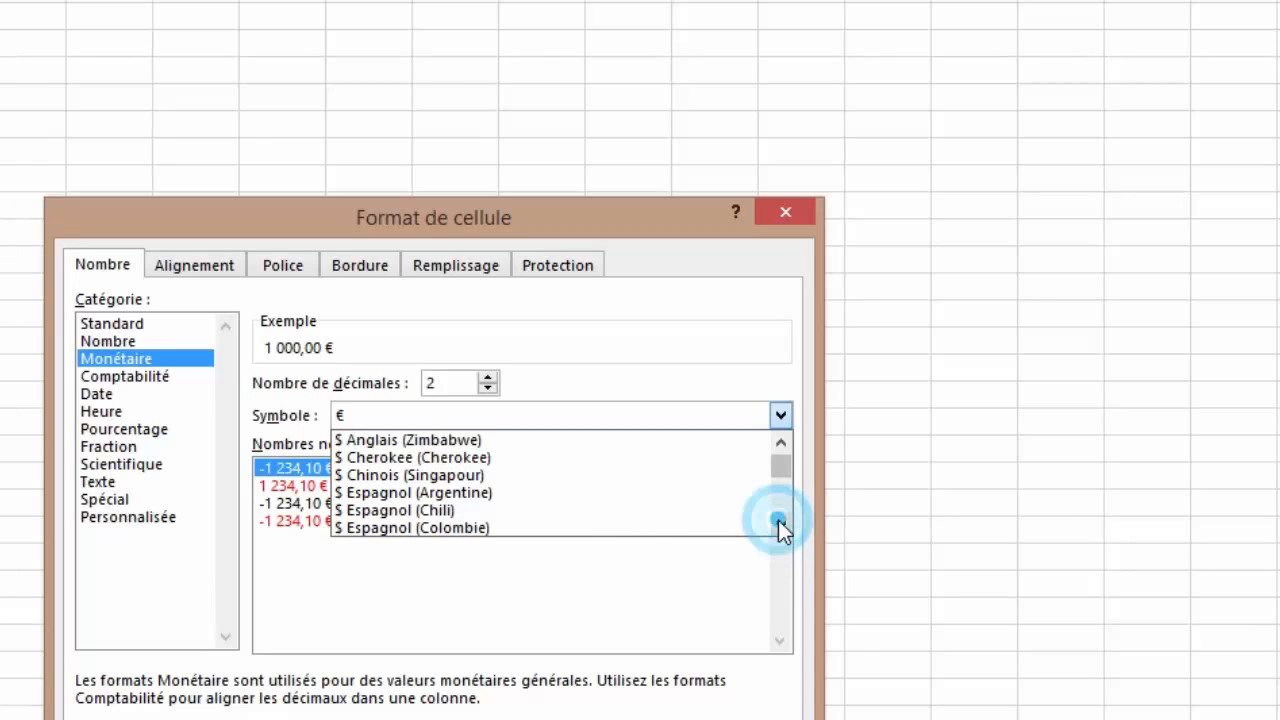
{"action": "left_click", "coordinate": [779, 521]}
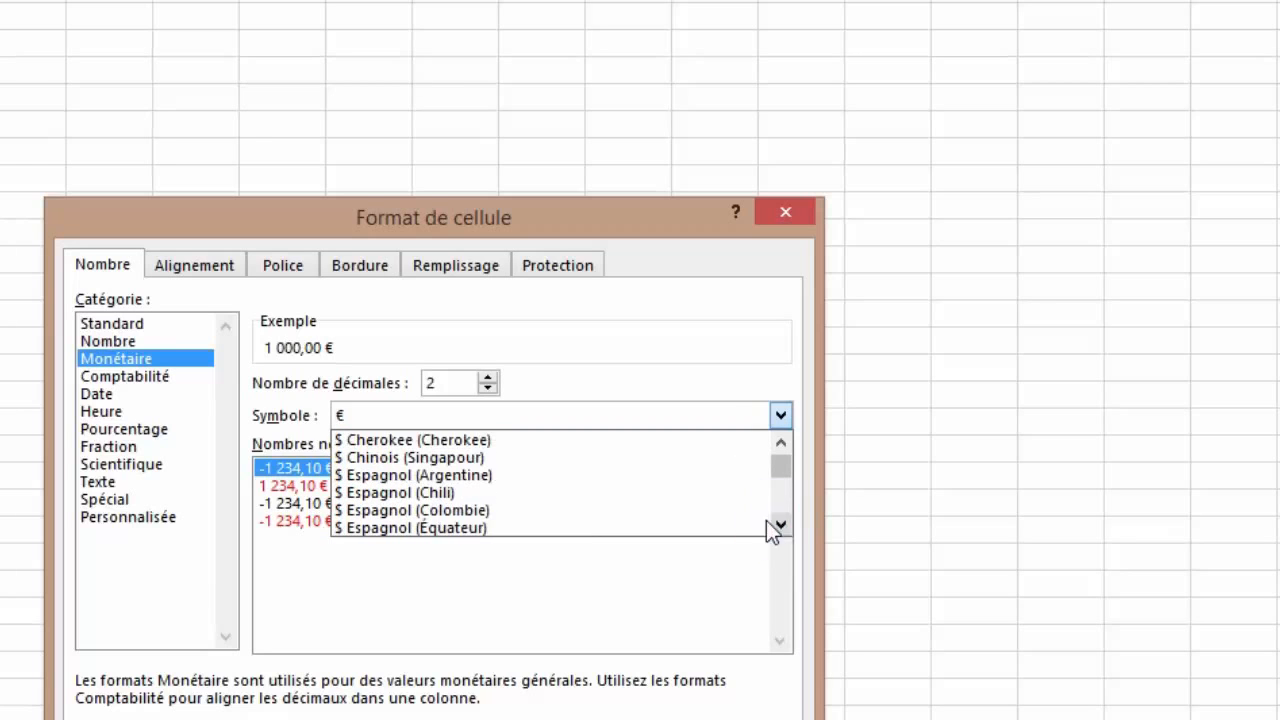
{"action": "left_click", "coordinate": [345, 440]}
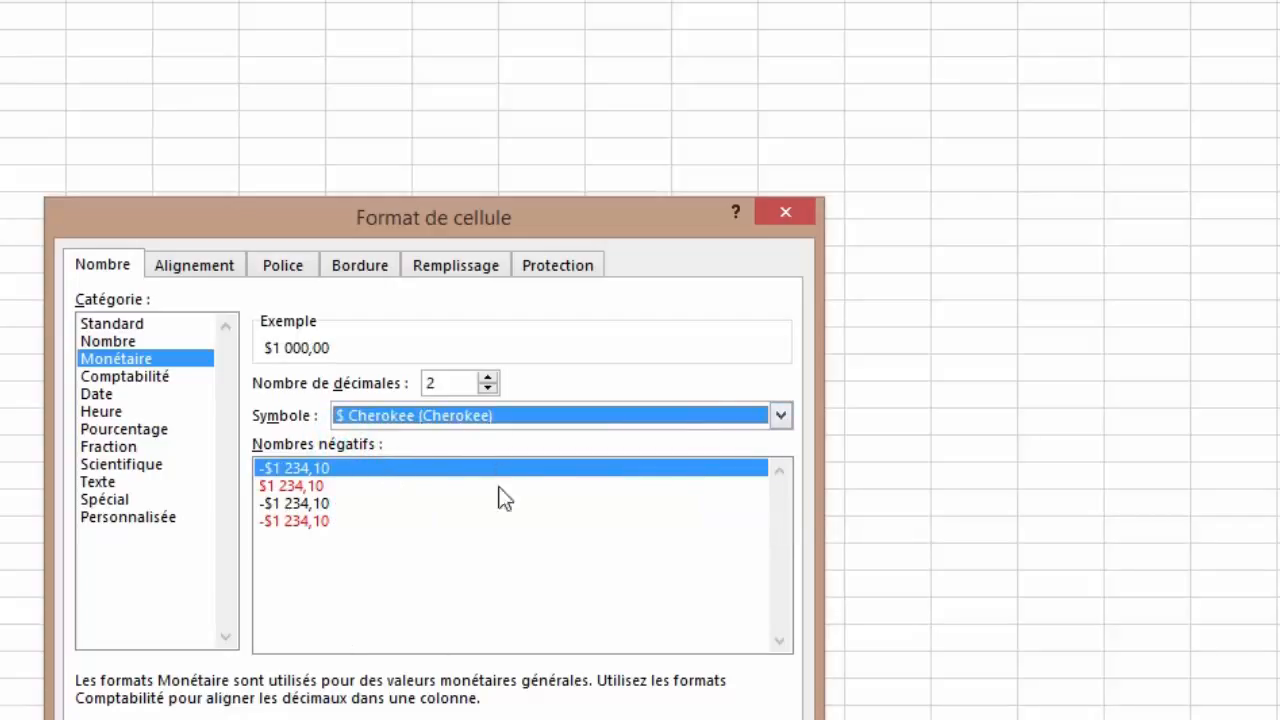
Step: Scroll the Symbole list down to the Arabic entries and choose د.م. Arabe (Maroc)
{"action": "left_click", "coordinate": [781, 416]}
{"action": "left_click", "coordinate": [782, 522]}
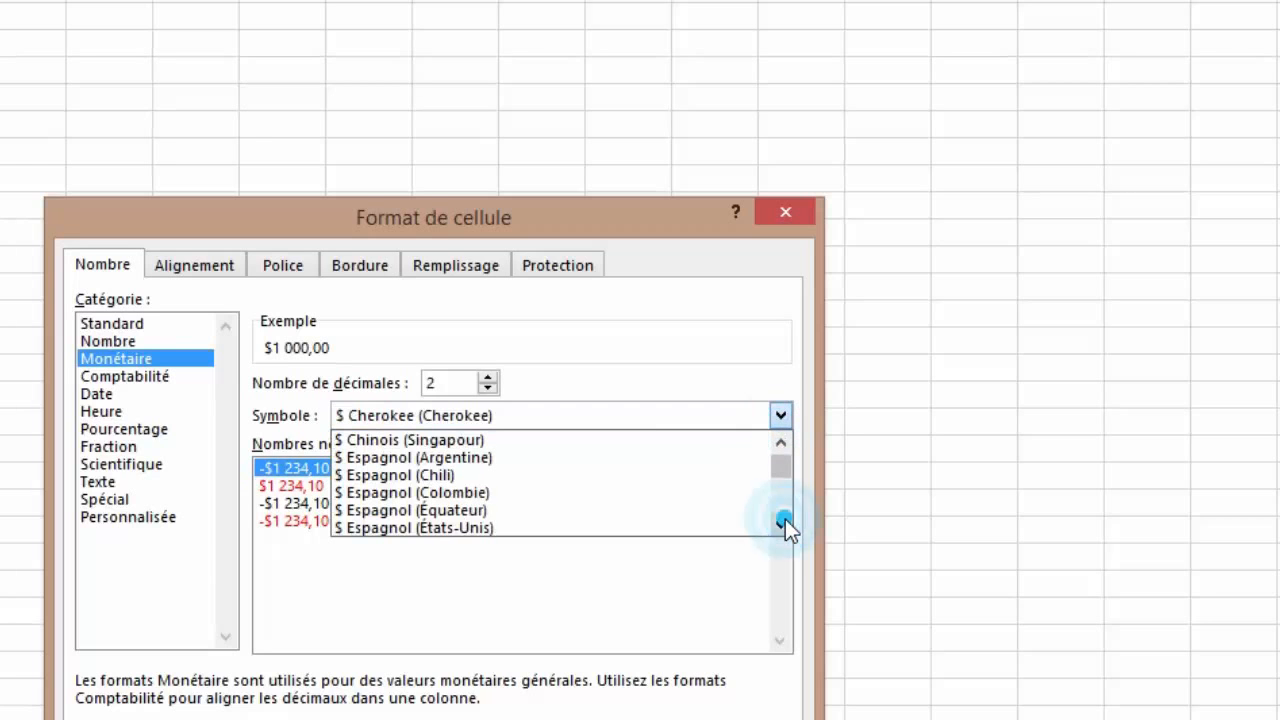
{"action": "left_click", "coordinate": [785, 519]}
{"action": "left_click", "coordinate": [785, 519]}
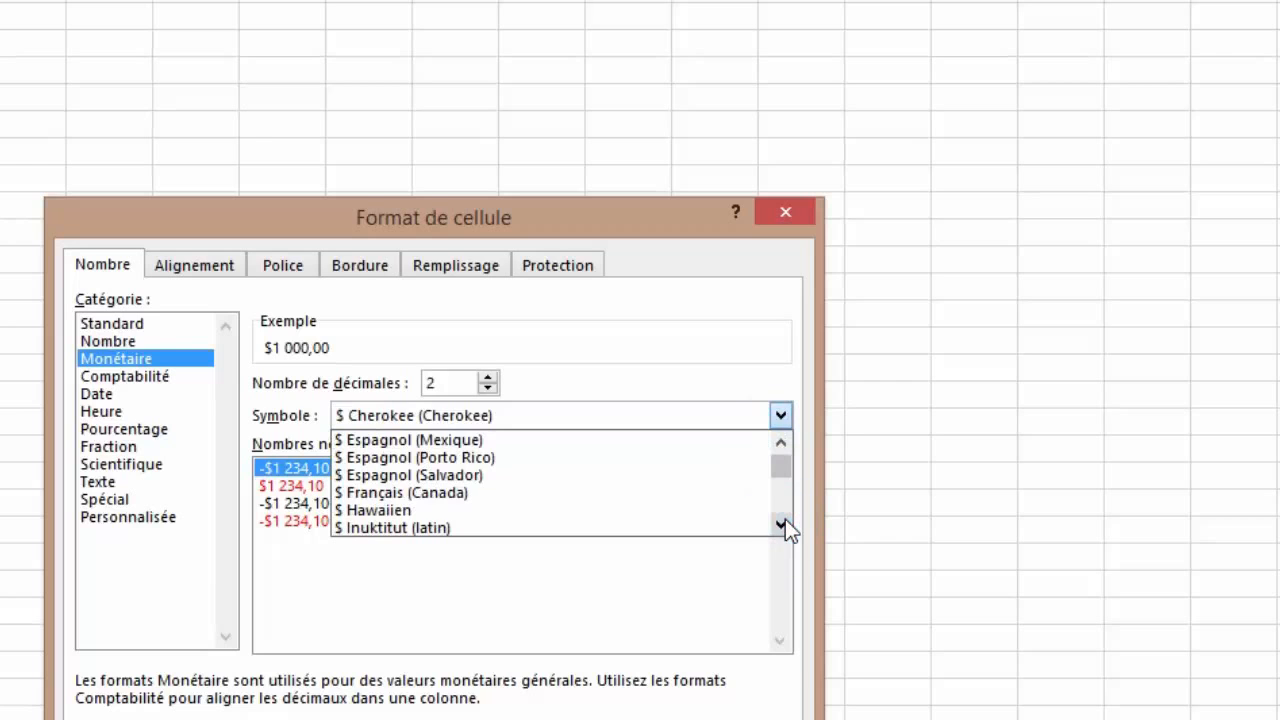
{"action": "left_click", "coordinate": [785, 519]}
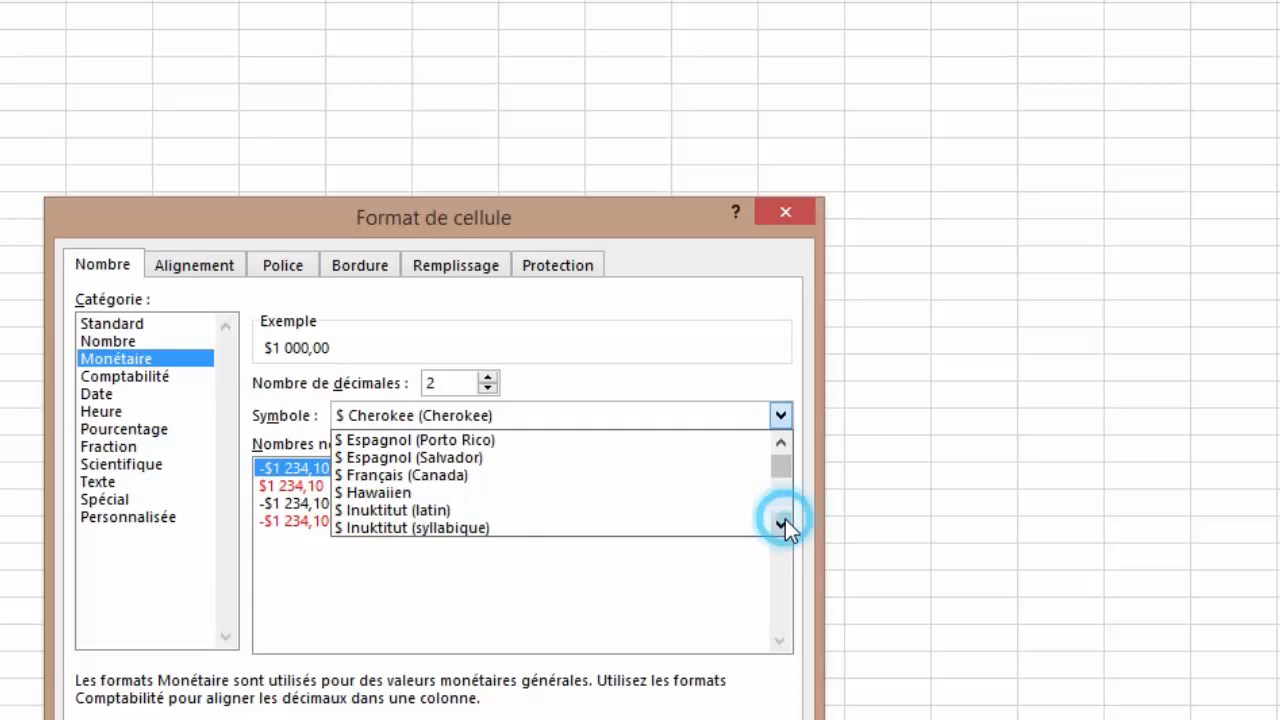
{"action": "left_click", "coordinate": [785, 519]}
{"action": "left_click", "coordinate": [785, 519]}
{"action": "left_click", "coordinate": [785, 519]}
{"action": "left_click", "coordinate": [785, 519]}
{"action": "left_click", "coordinate": [785, 519]}
{"action": "left_click", "coordinate": [785, 519]}
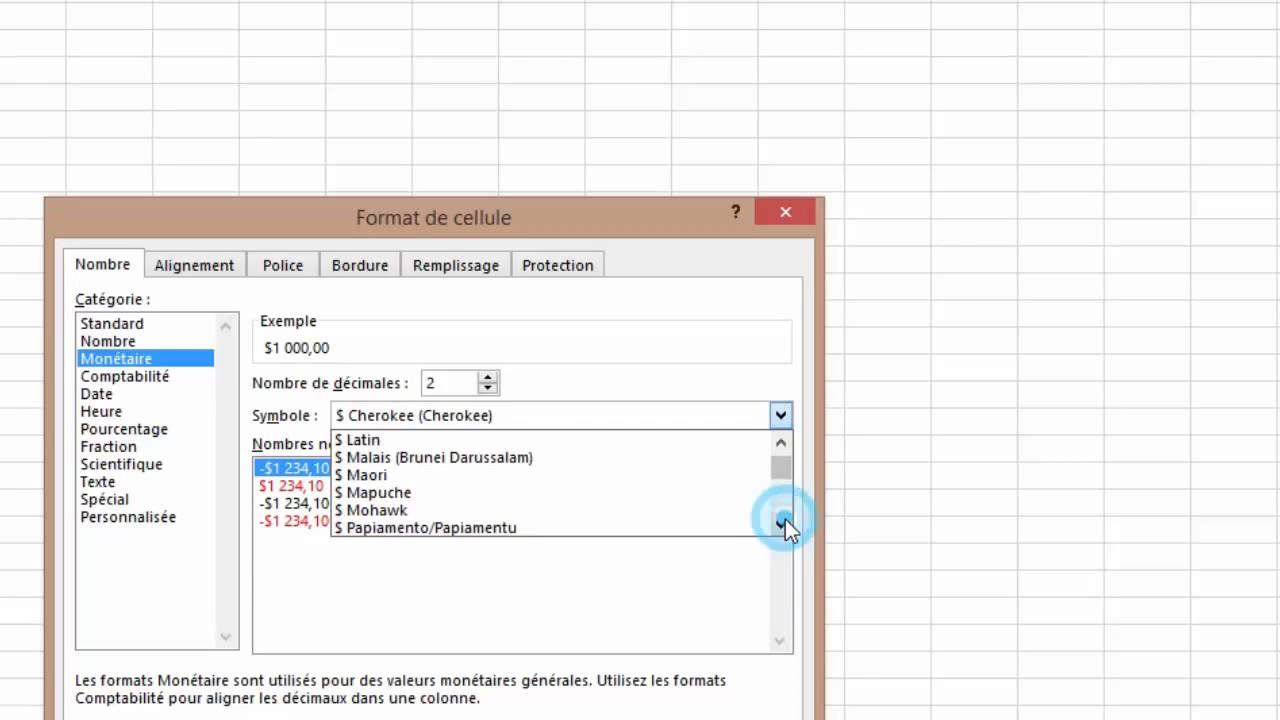
{"action": "left_click", "coordinate": [785, 519]}
{"action": "left_click", "coordinate": [785, 519]}
{"action": "left_click", "coordinate": [785, 519]}
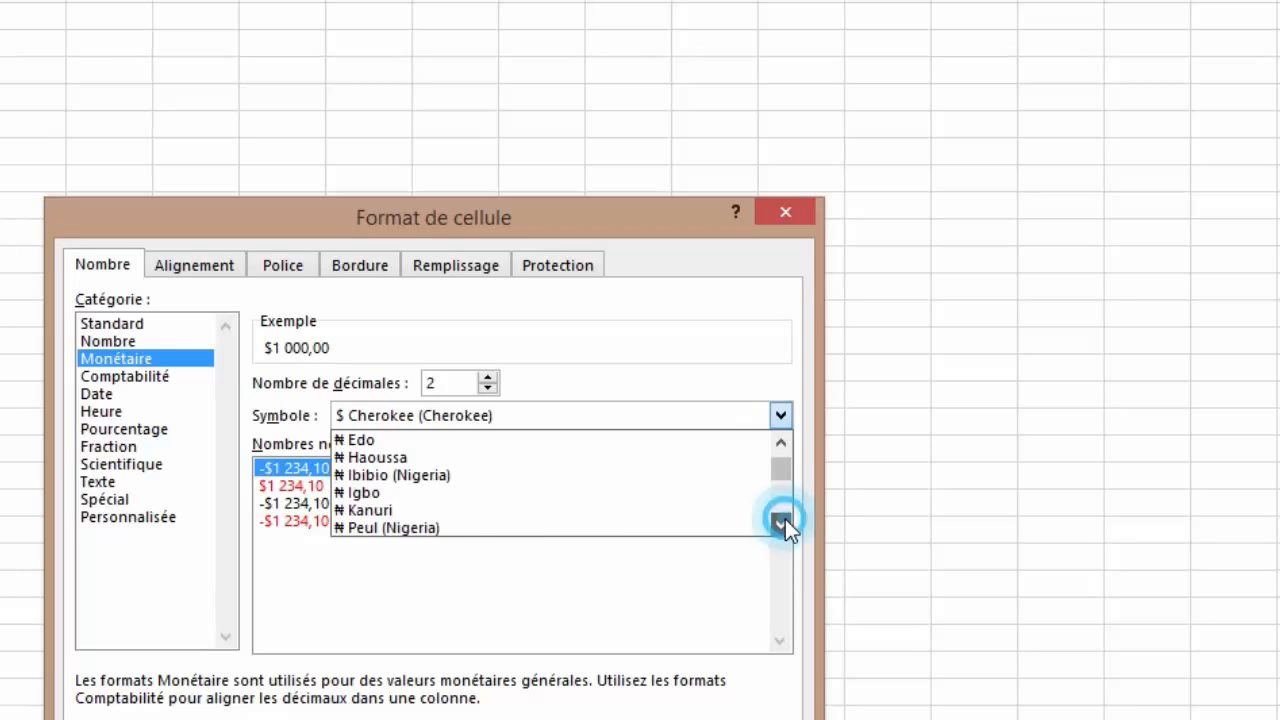
{"action": "left_click", "coordinate": [785, 519]}
{"action": "left_click", "coordinate": [785, 519]}
{"action": "left_click", "coordinate": [785, 519]}
{"action": "left_click", "coordinate": [785, 519]}
{"action": "left_click", "coordinate": [785, 519]}
{"action": "left_click", "coordinate": [785, 519]}
{"action": "left_click", "coordinate": [785, 519]}
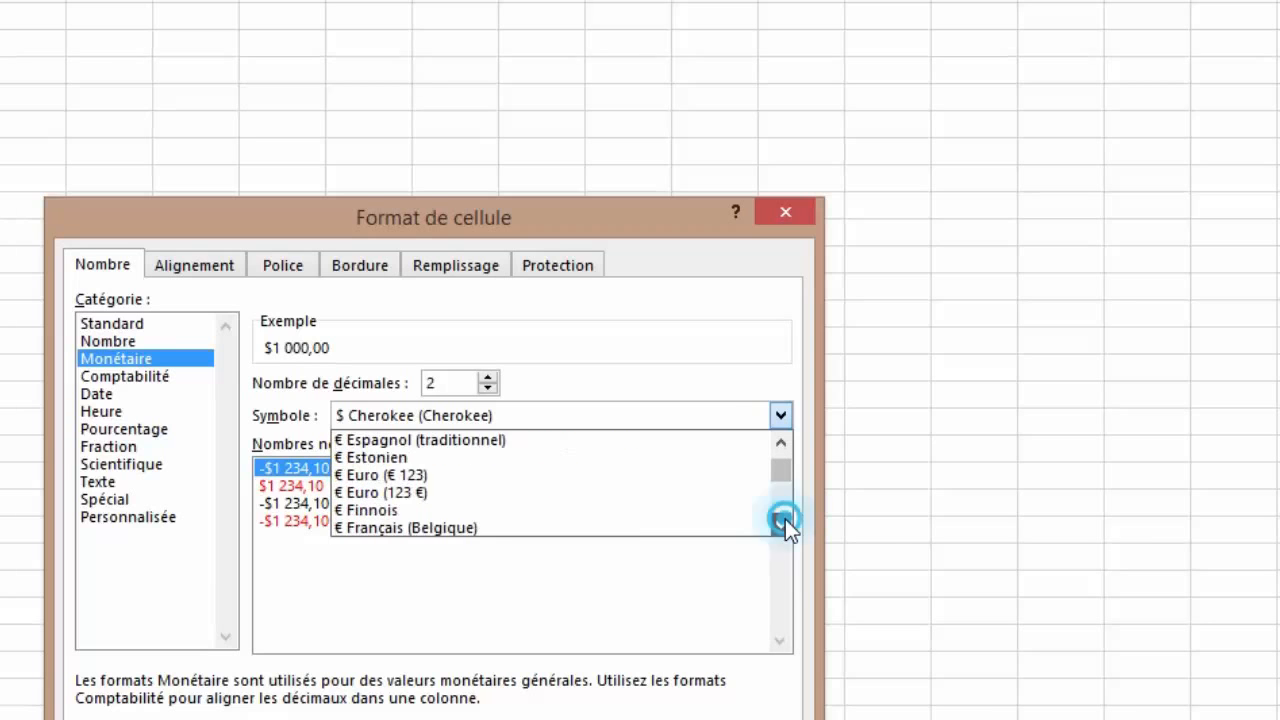
{"action": "left_click", "coordinate": [785, 519]}
{"action": "left_click", "coordinate": [785, 519]}
{"action": "left_click", "coordinate": [785, 519]}
{"action": "left_click", "coordinate": [785, 519]}
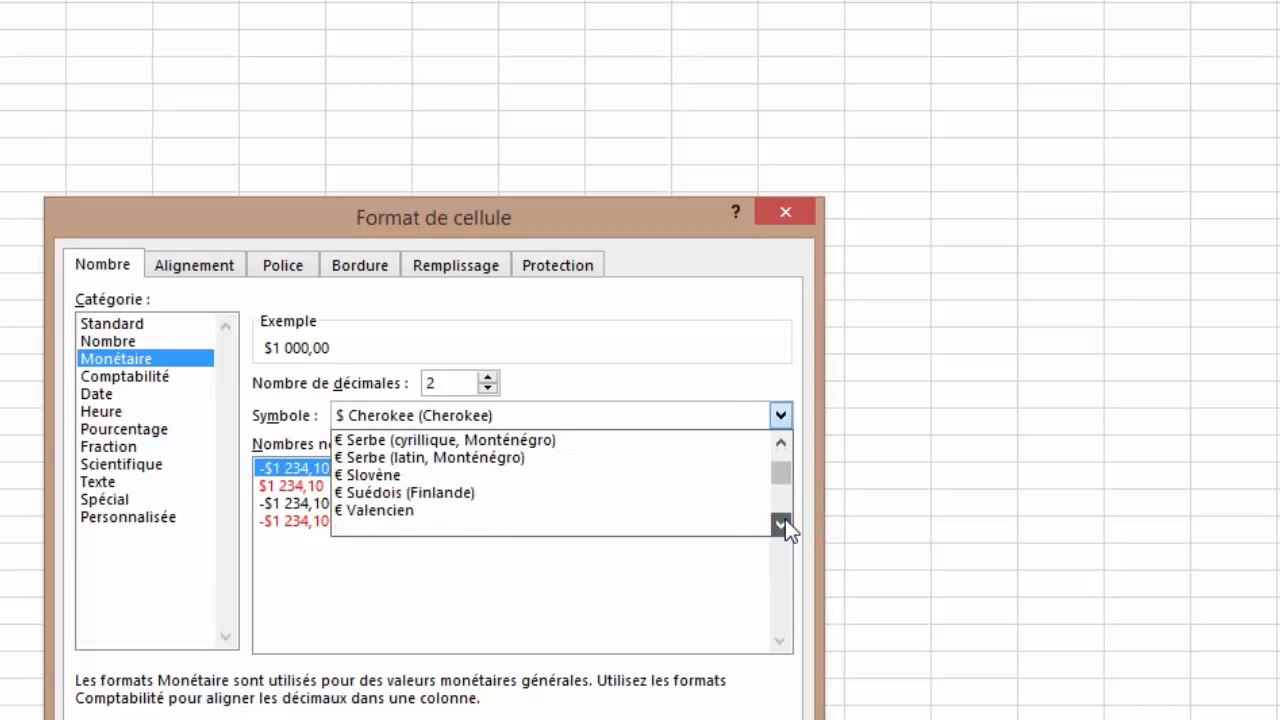
{"action": "left_click", "coordinate": [785, 519]}
{"action": "left_click", "coordinate": [785, 519]}
{"action": "left_click", "coordinate": [785, 519]}
{"action": "left_click", "coordinate": [785, 519]}
{"action": "left_click", "coordinate": [785, 519]}
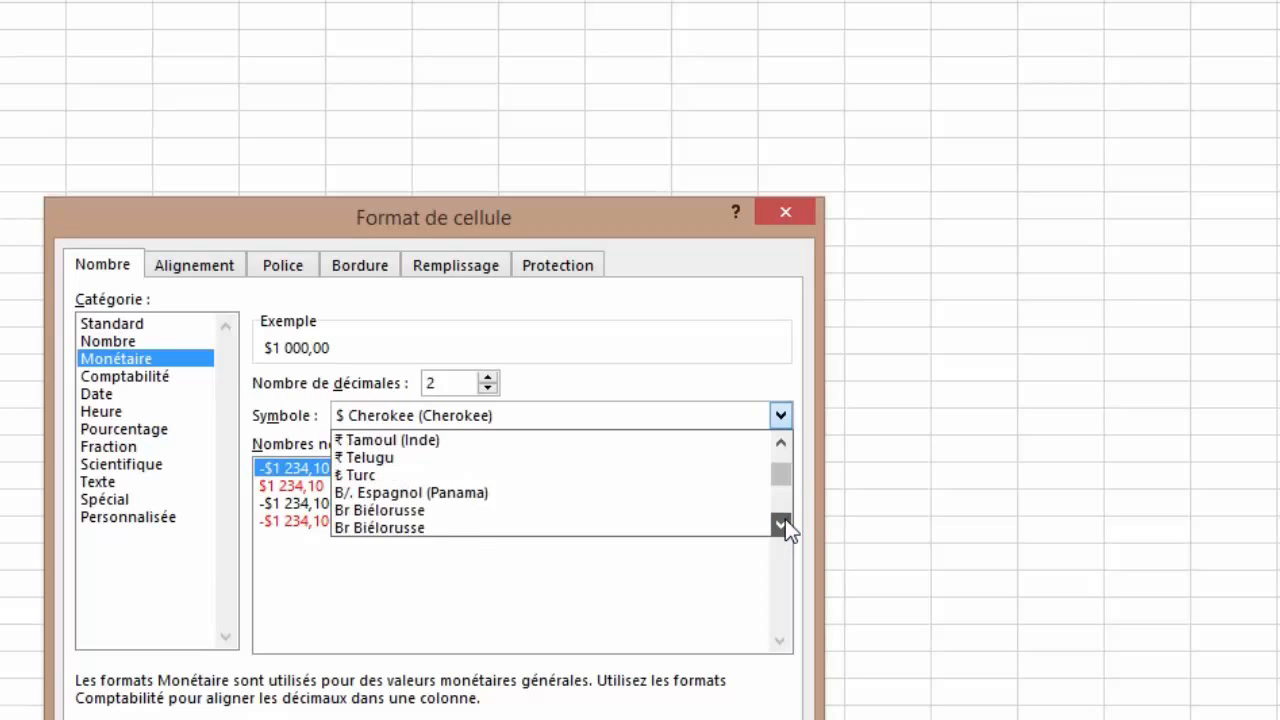
{"action": "left_click", "coordinate": [785, 519]}
{"action": "left_click", "coordinate": [785, 519]}
{"action": "left_click", "coordinate": [785, 519]}
{"action": "left_click", "coordinate": [785, 519]}
{"action": "left_click", "coordinate": [785, 519]}
{"action": "left_click", "coordinate": [785, 519]}
{"action": "left_click", "coordinate": [785, 519]}
{"action": "left_click", "coordinate": [785, 519]}
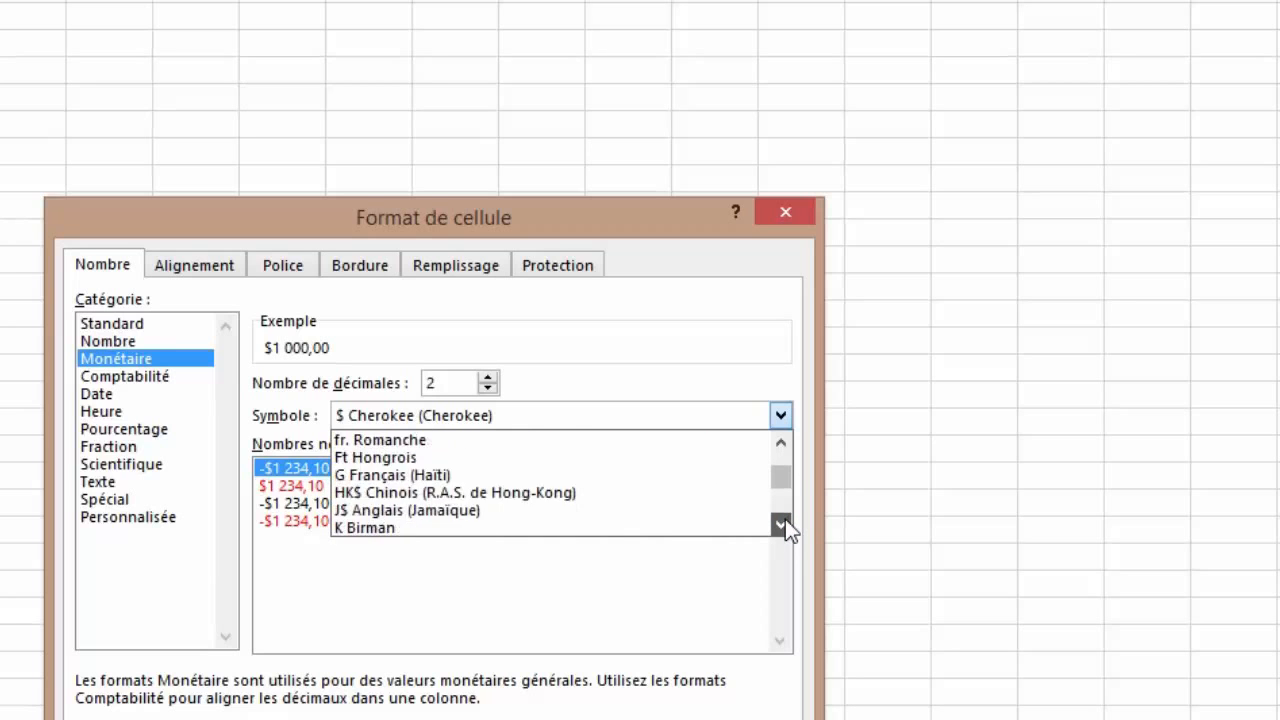
{"action": "left_click", "coordinate": [785, 519]}
{"action": "left_click", "coordinate": [785, 519]}
{"action": "left_click", "coordinate": [785, 519]}
{"action": "left_click", "coordinate": [785, 519]}
{"action": "left_click", "coordinate": [785, 519]}
{"action": "left_click", "coordinate": [785, 519]}
{"action": "left_click", "coordinate": [785, 519]}
{"action": "left_click", "coordinate": [785, 519]}
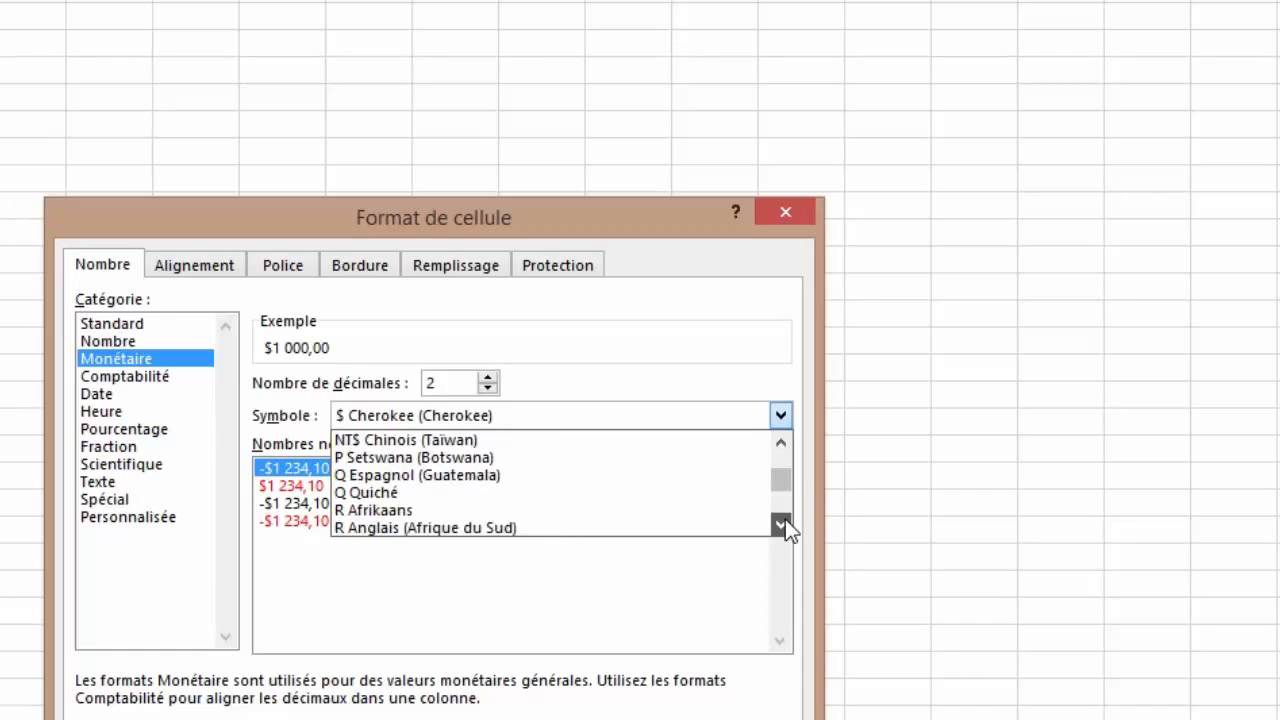
{"action": "left_click", "coordinate": [785, 519]}
{"action": "left_click", "coordinate": [785, 519]}
{"action": "left_click", "coordinate": [785, 519]}
{"action": "left_click", "coordinate": [785, 519]}
{"action": "left_click", "coordinate": [785, 519]}
{"action": "left_click", "coordinate": [785, 519]}
{"action": "left_click", "coordinate": [785, 519]}
{"action": "left_click", "coordinate": [785, 519]}
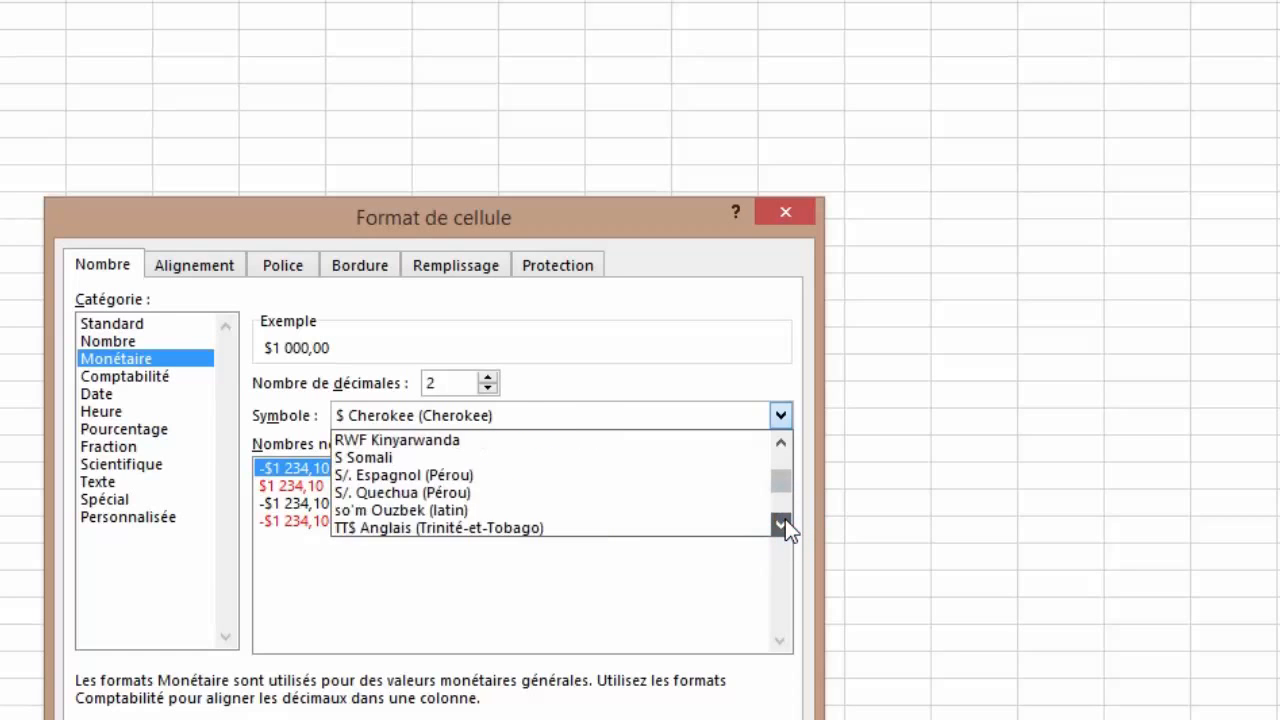
{"action": "left_click", "coordinate": [785, 519]}
{"action": "left_click", "coordinate": [785, 519]}
{"action": "left_click", "coordinate": [785, 519]}
{"action": "left_click", "coordinate": [785, 519]}
{"action": "left_click", "coordinate": [785, 519]}
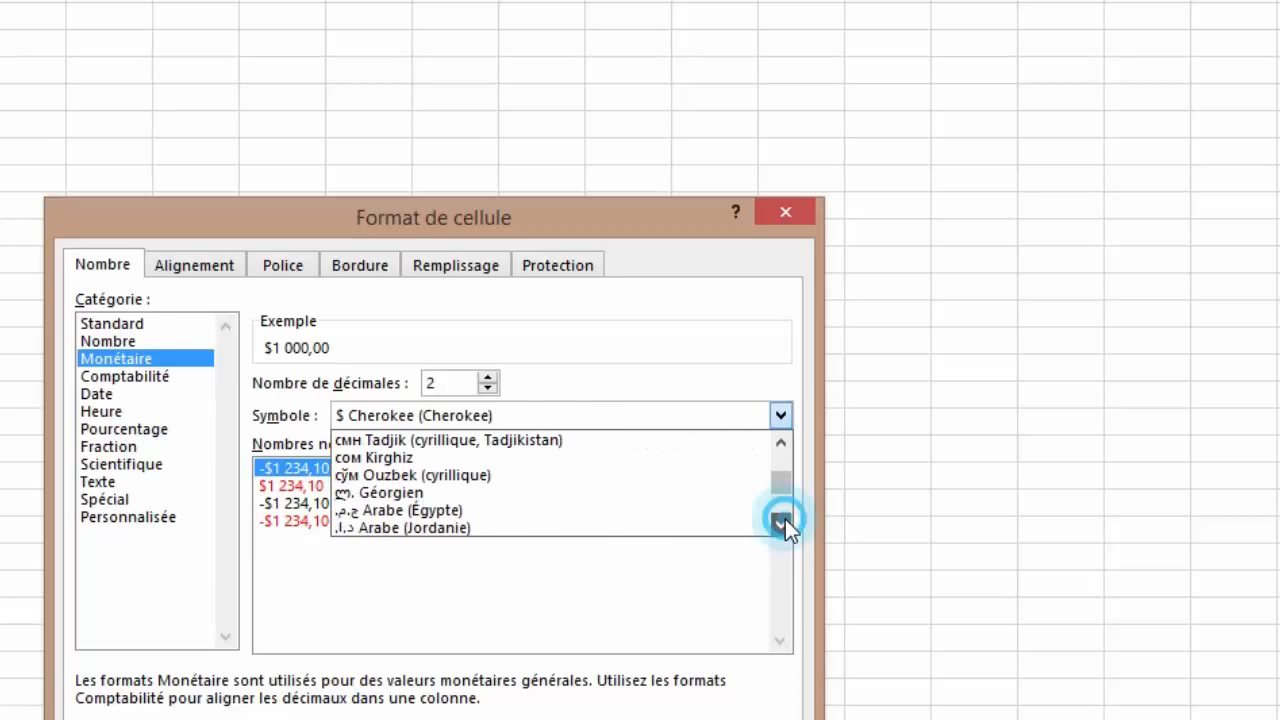
{"action": "left_click", "coordinate": [785, 519]}
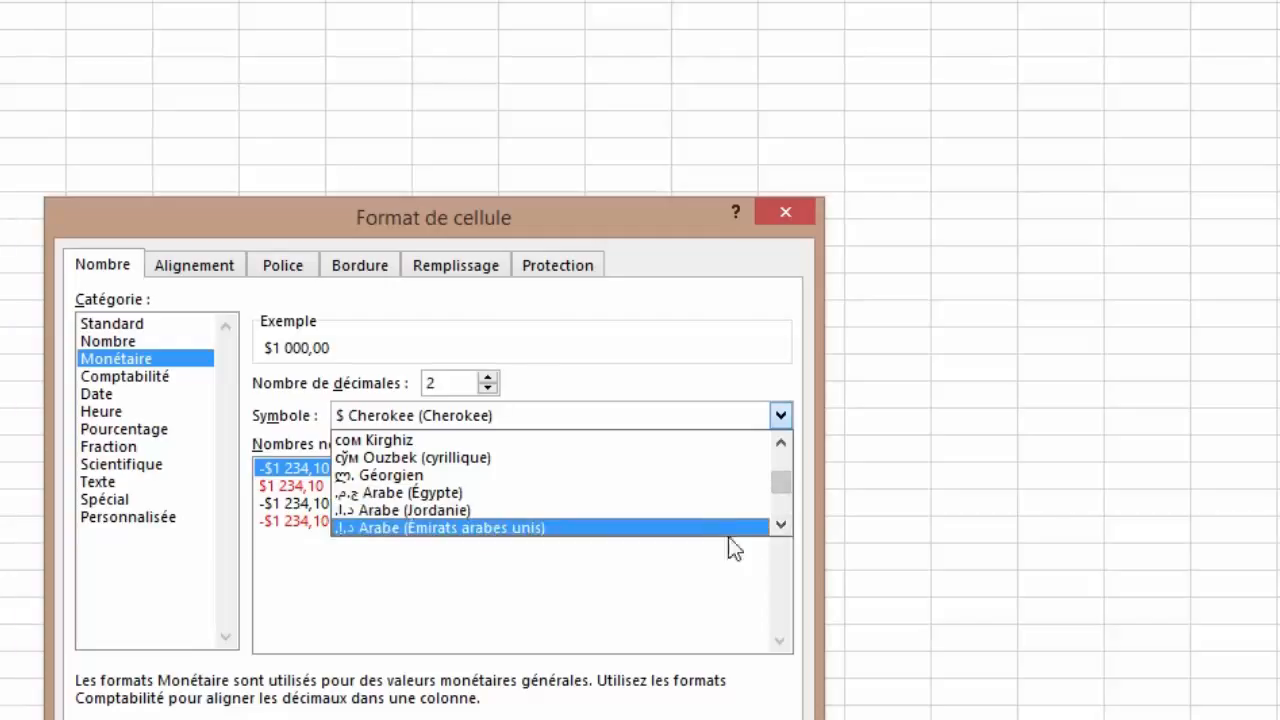
{"action": "left_click", "coordinate": [779, 525]}
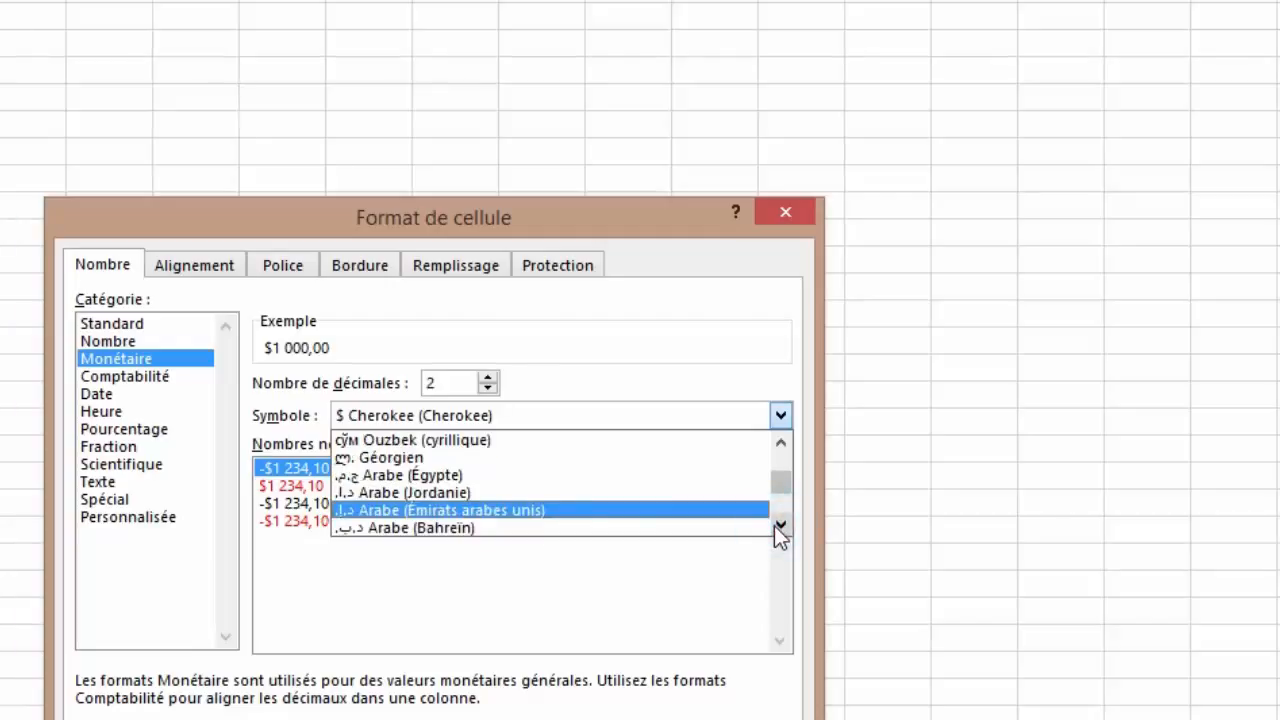
{"action": "left_click", "coordinate": [776, 525]}
{"action": "left_click", "coordinate": [776, 525]}
{"action": "left_click", "coordinate": [776, 525]}
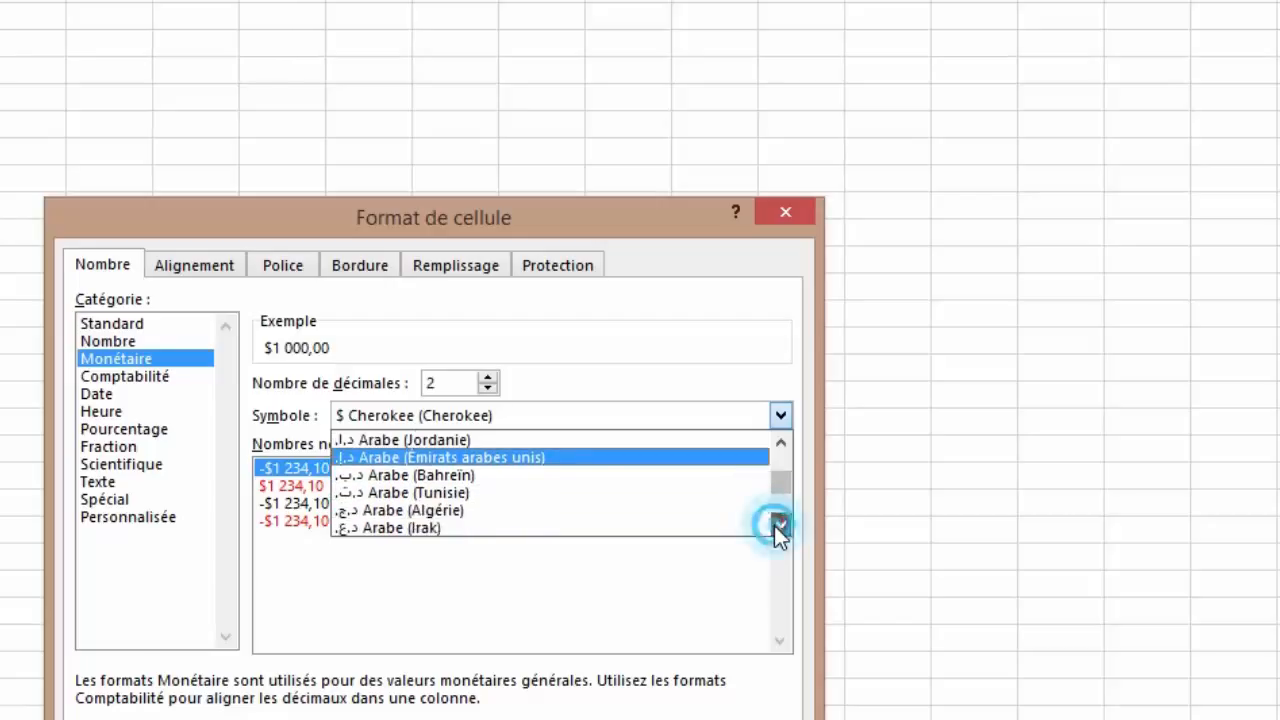
{"action": "left_click", "coordinate": [781, 525]}
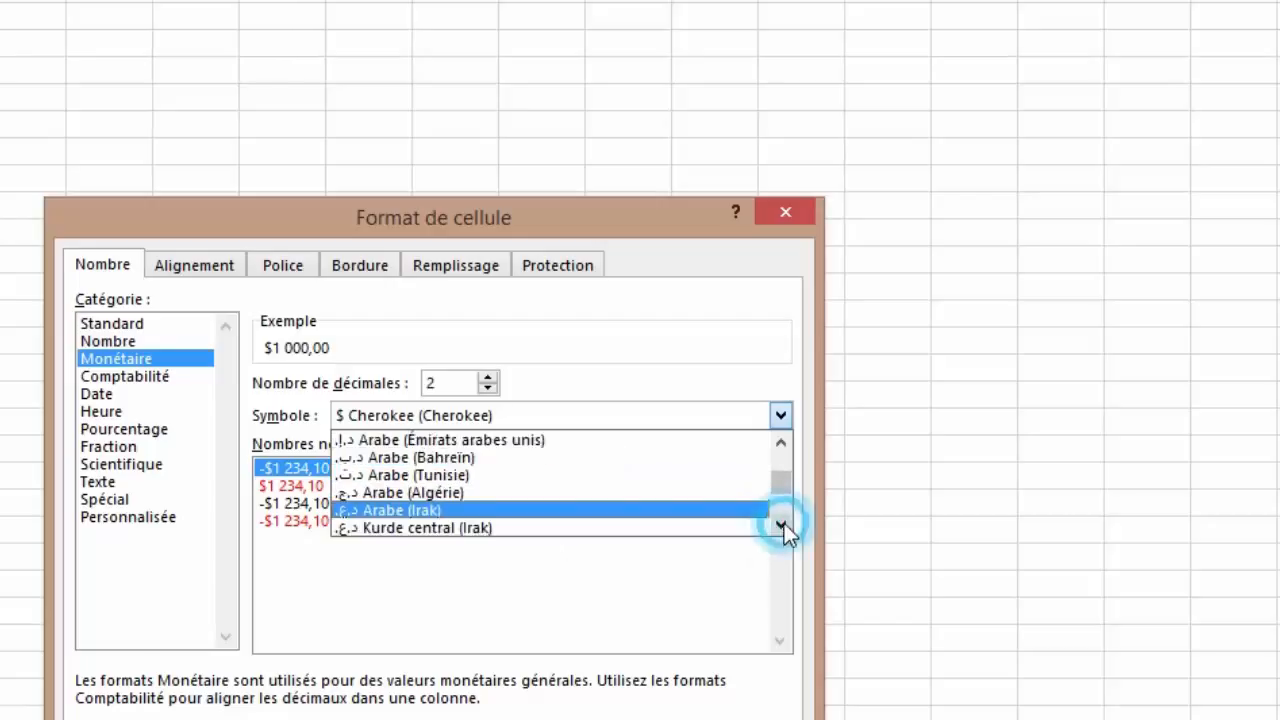
{"action": "left_click", "coordinate": [781, 525]}
{"action": "left_click", "coordinate": [781, 525]}
{"action": "left_click", "coordinate": [781, 525]}
{"action": "left_click", "coordinate": [784, 523]}
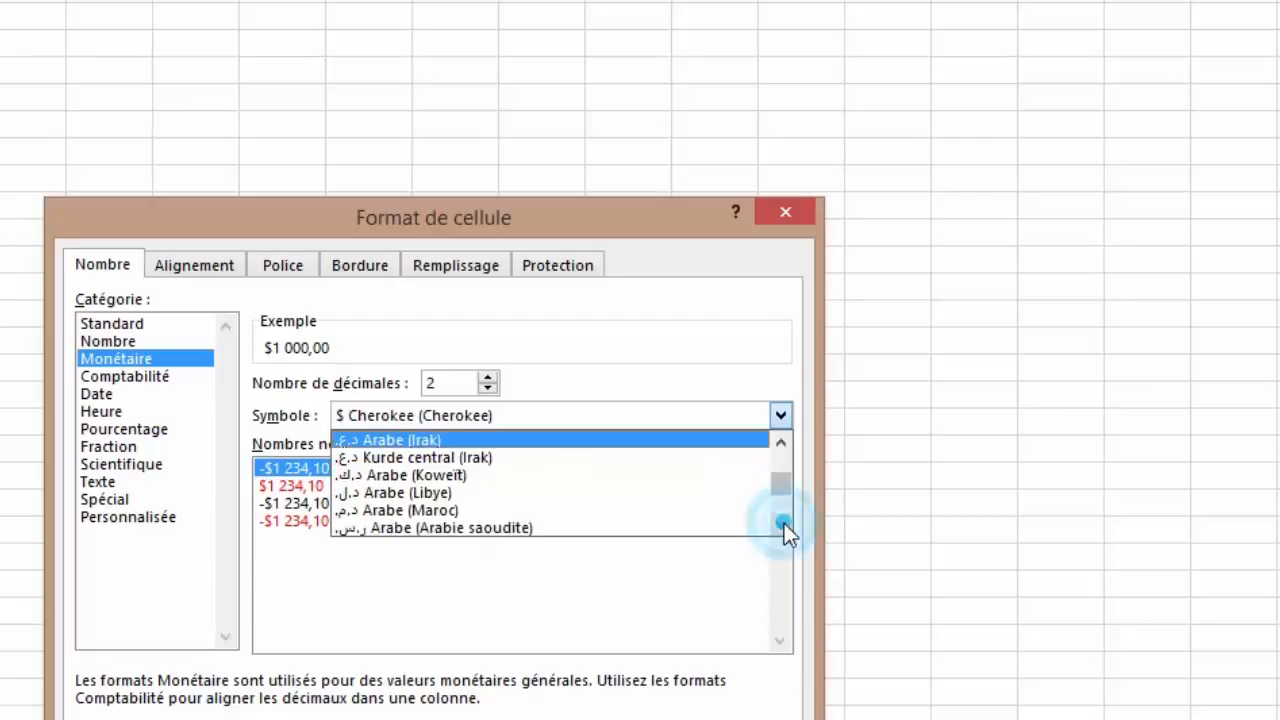
{"action": "left_click", "coordinate": [392, 510]}
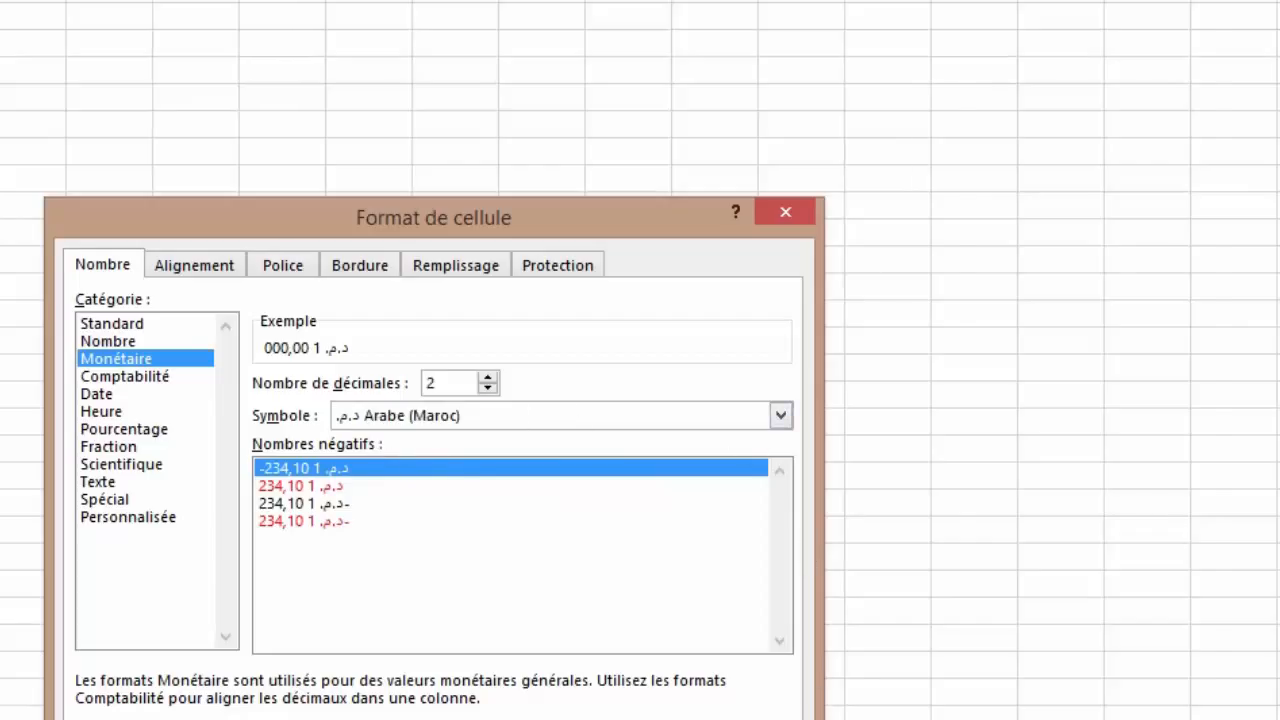
Step: Apply the dirham format and enter 200 in the cell, displayed as 200,00 د.م
{"action": "key", "text": "Return"}
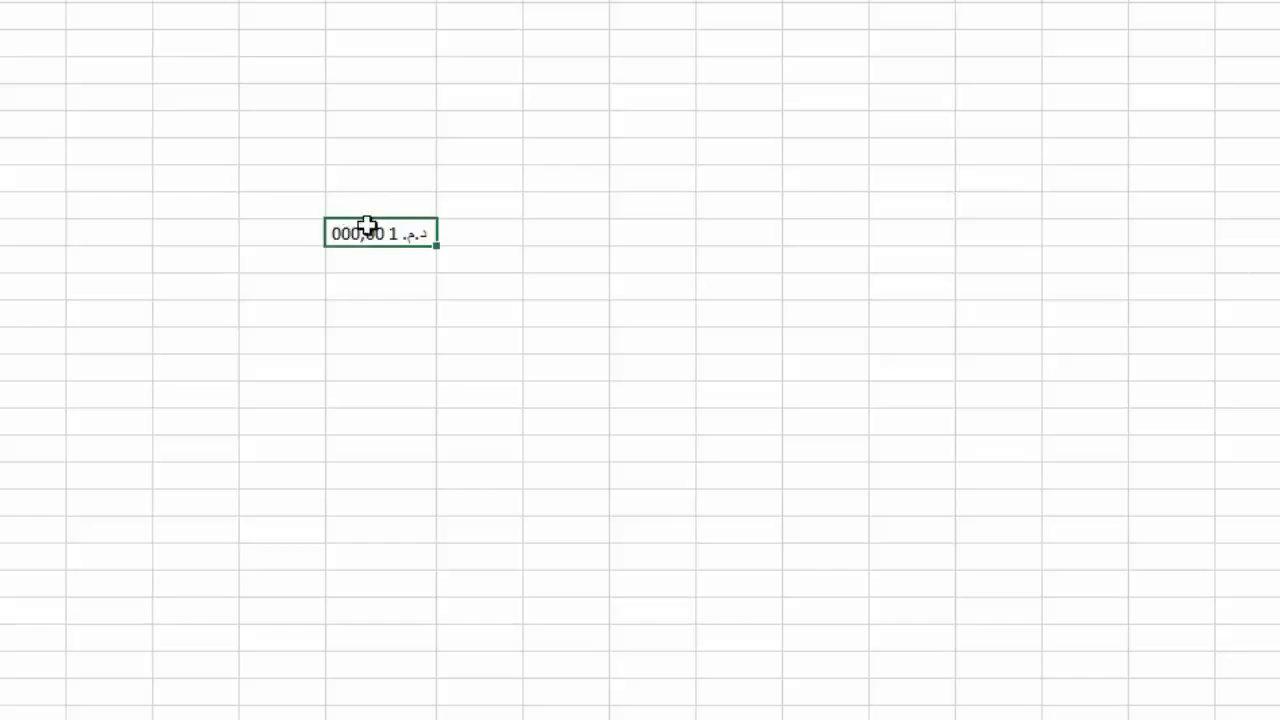
{"action": "left_click", "coordinate": [363, 230]}
{"action": "type", "text": "200"}
{"action": "key", "text": "Tab"}
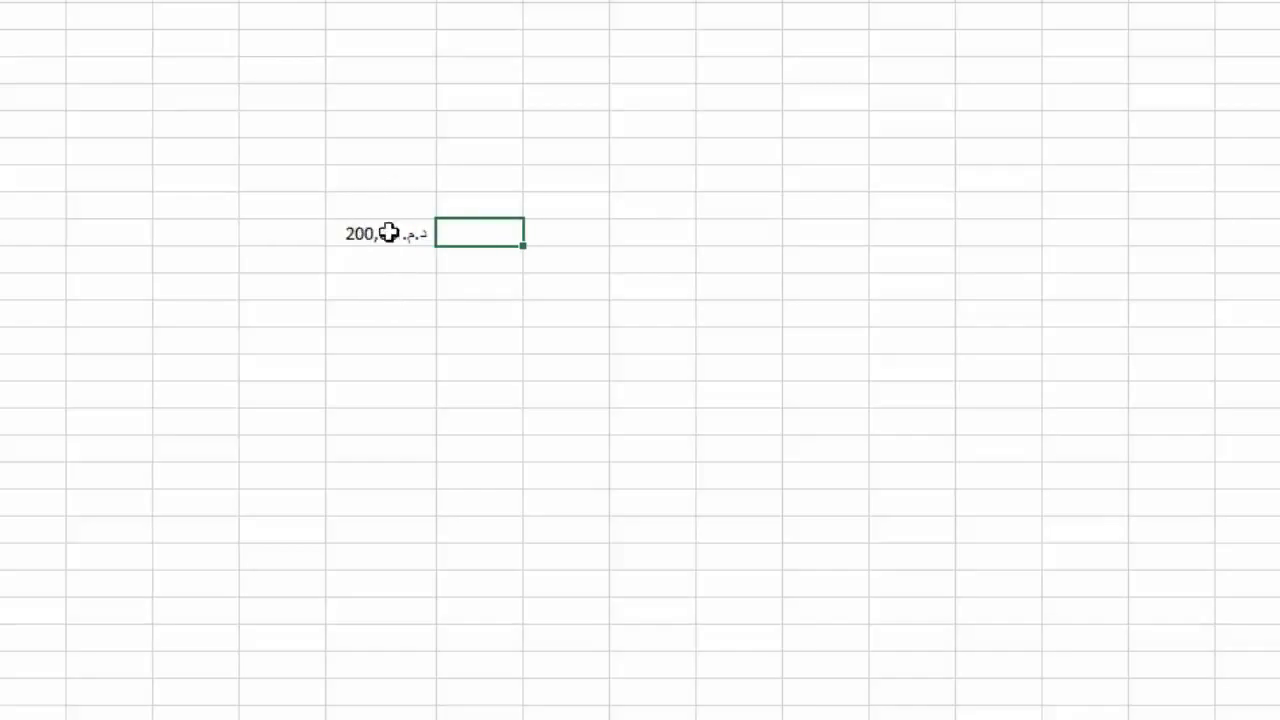
{"action": "left_click", "coordinate": [373, 234]}
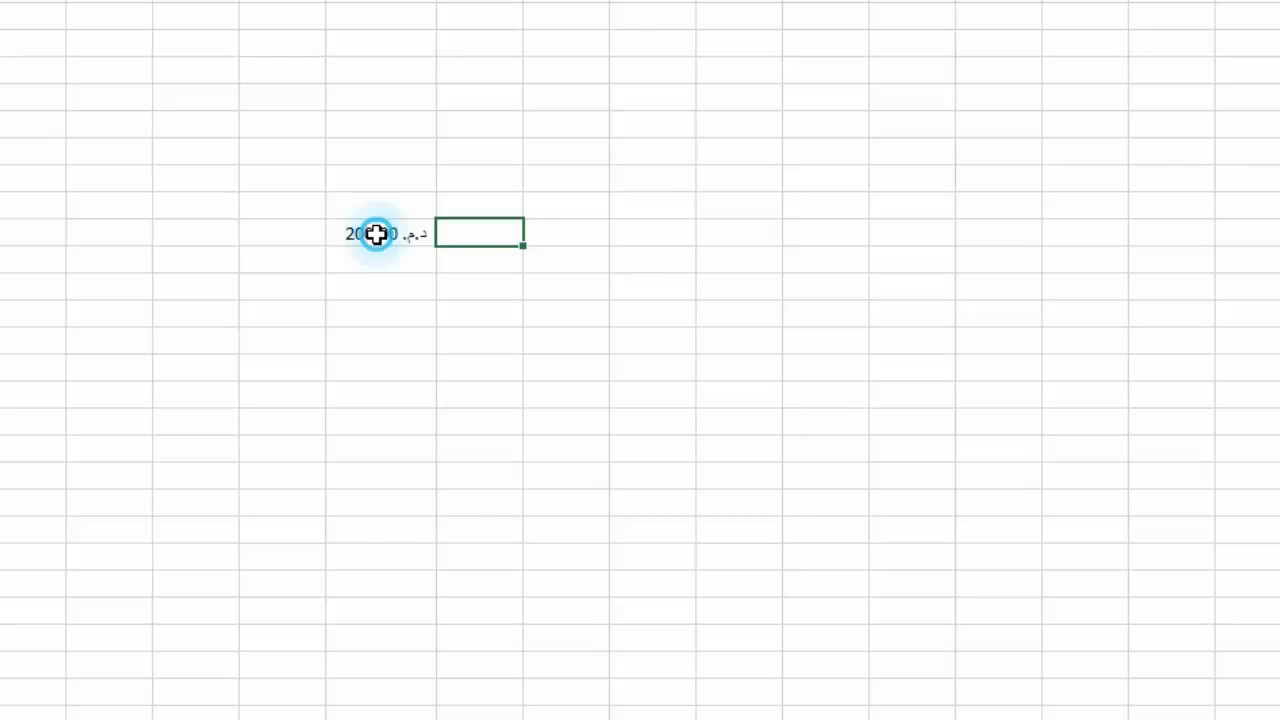
Step: Lower the dirham format's decimal places from 2 to 0 so the cell shows 200 د.م
{"action": "right_click", "coordinate": [376, 234]}
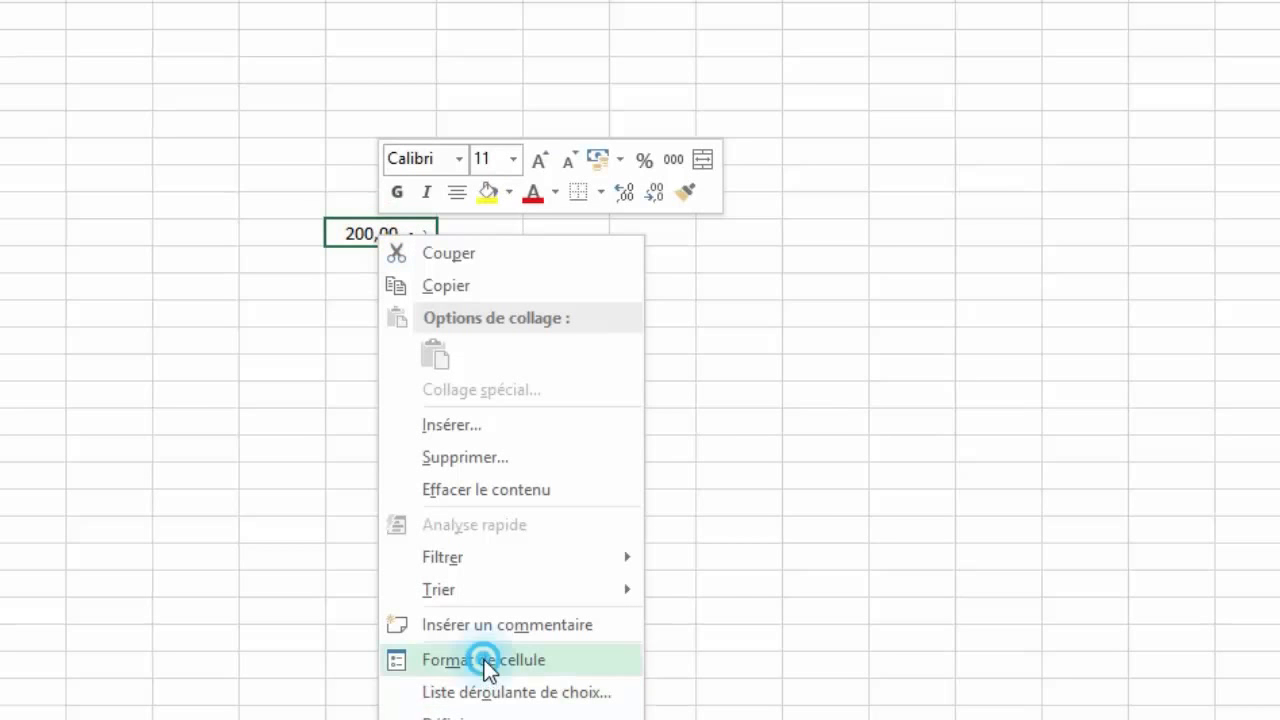
{"action": "left_click", "coordinate": [450, 661]}
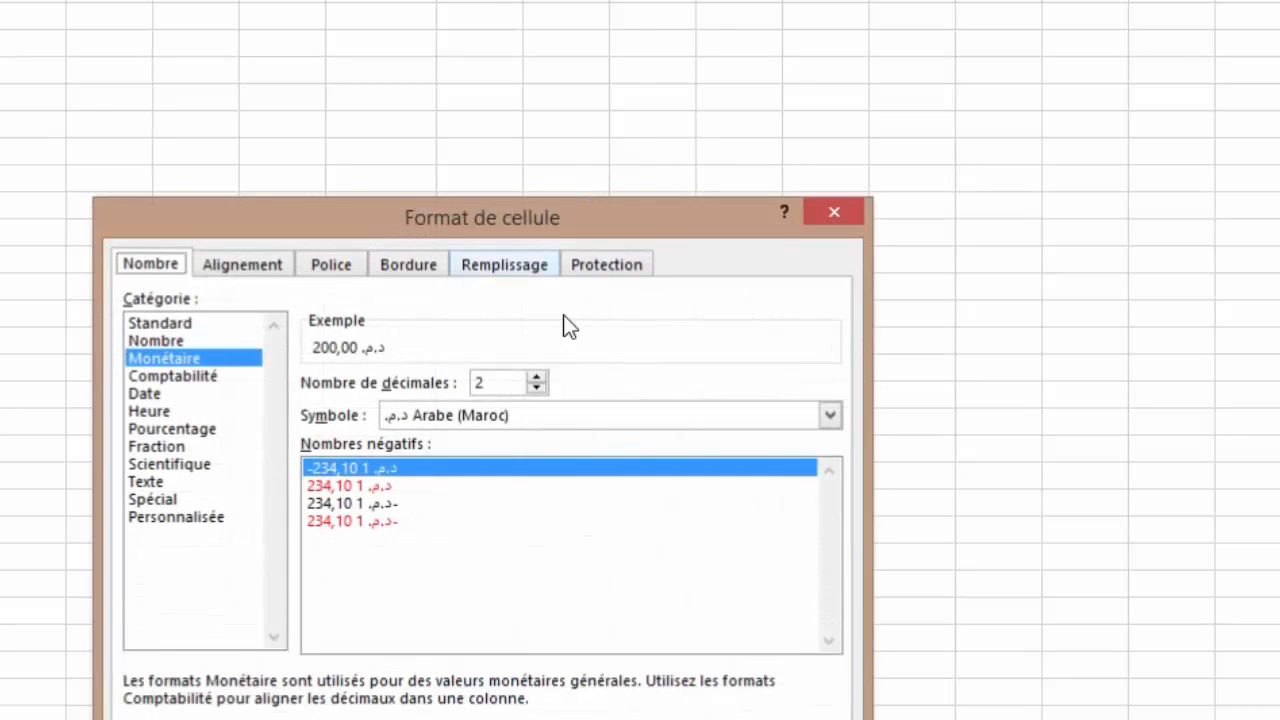
{"action": "left_click", "coordinate": [537, 388]}
{"action": "left_click", "coordinate": [537, 388]}
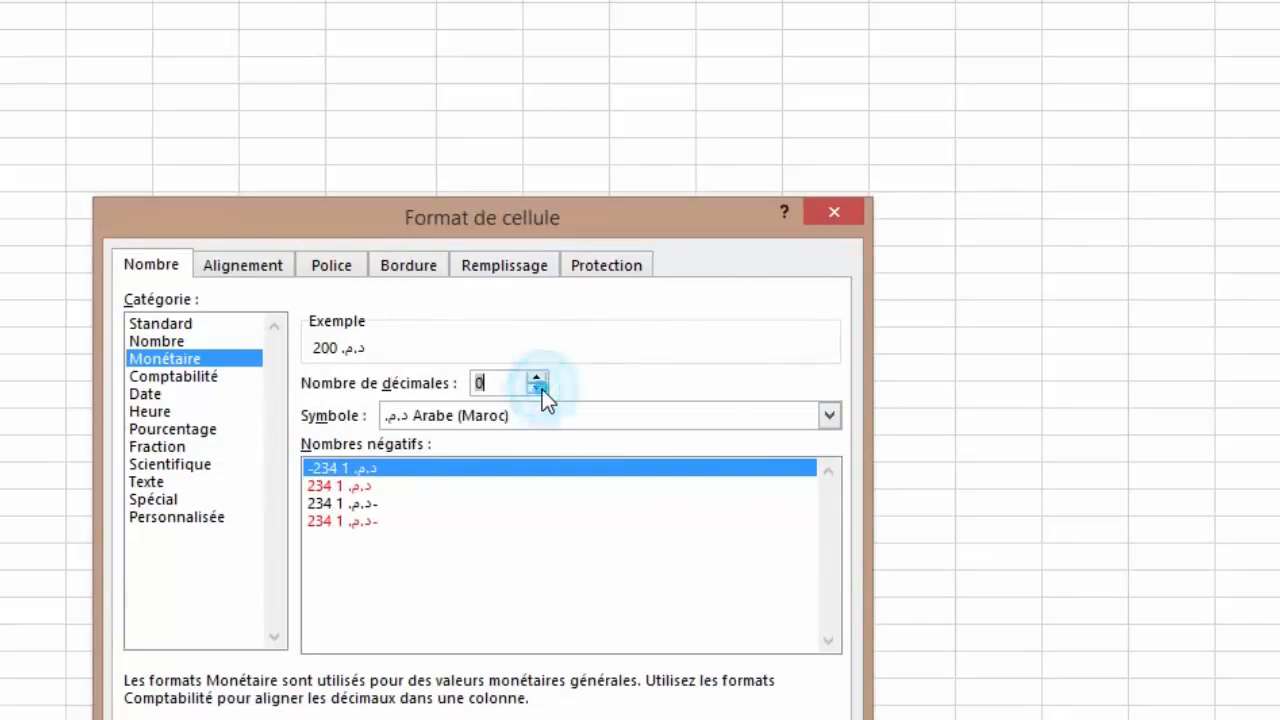
{"action": "key", "text": "Return"}
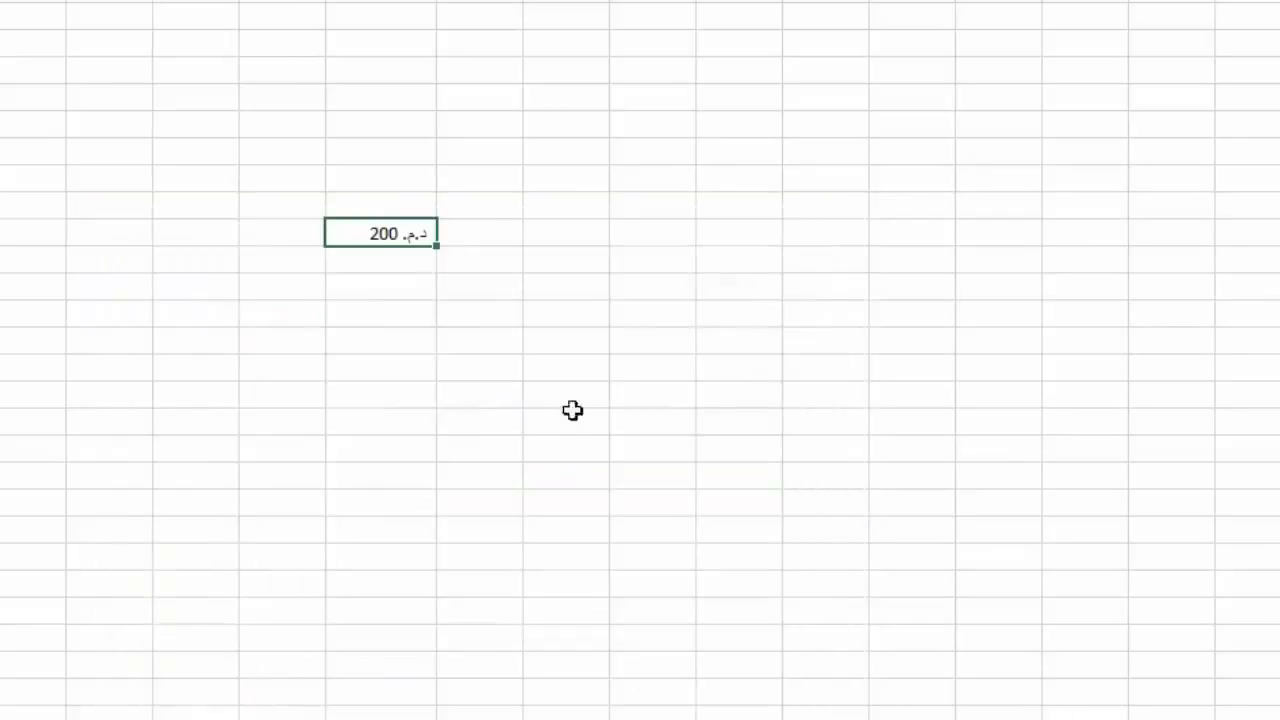
Step: Reopen Format de cellule, check Comptabilité's symbol list, then switch to the Date category
{"action": "right_click", "coordinate": [365, 233]}
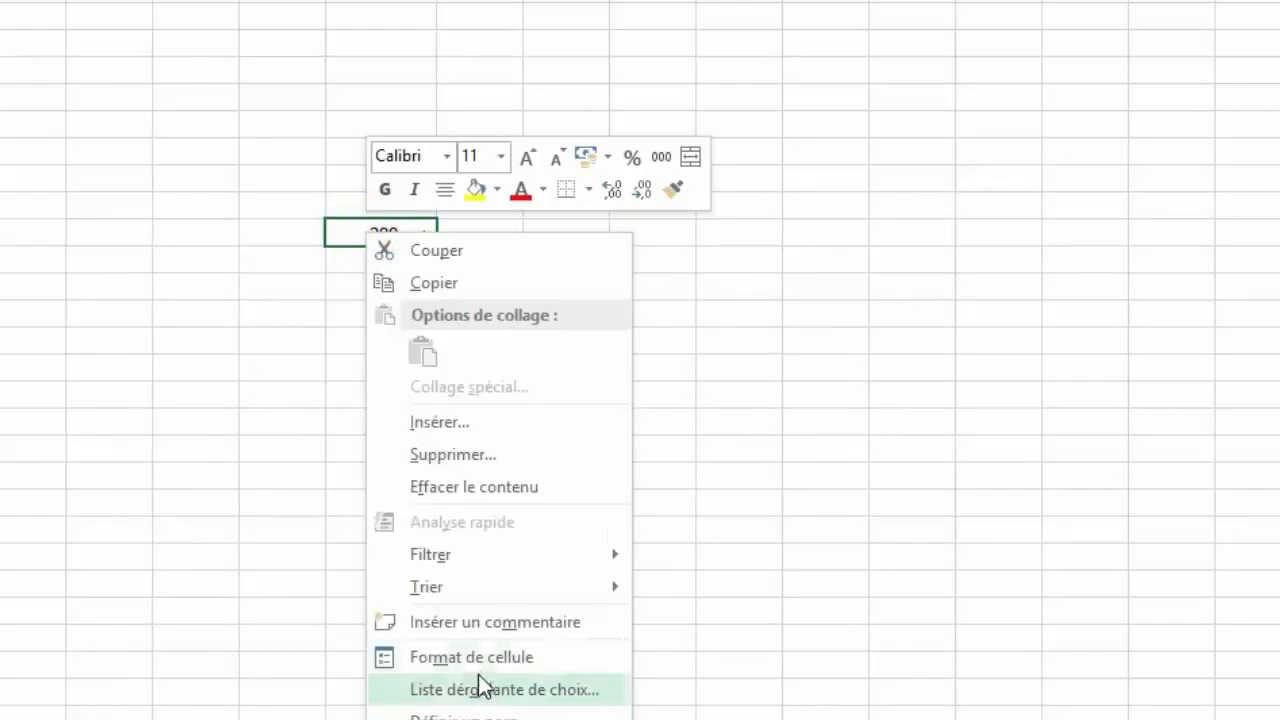
{"action": "left_click", "coordinate": [435, 657]}
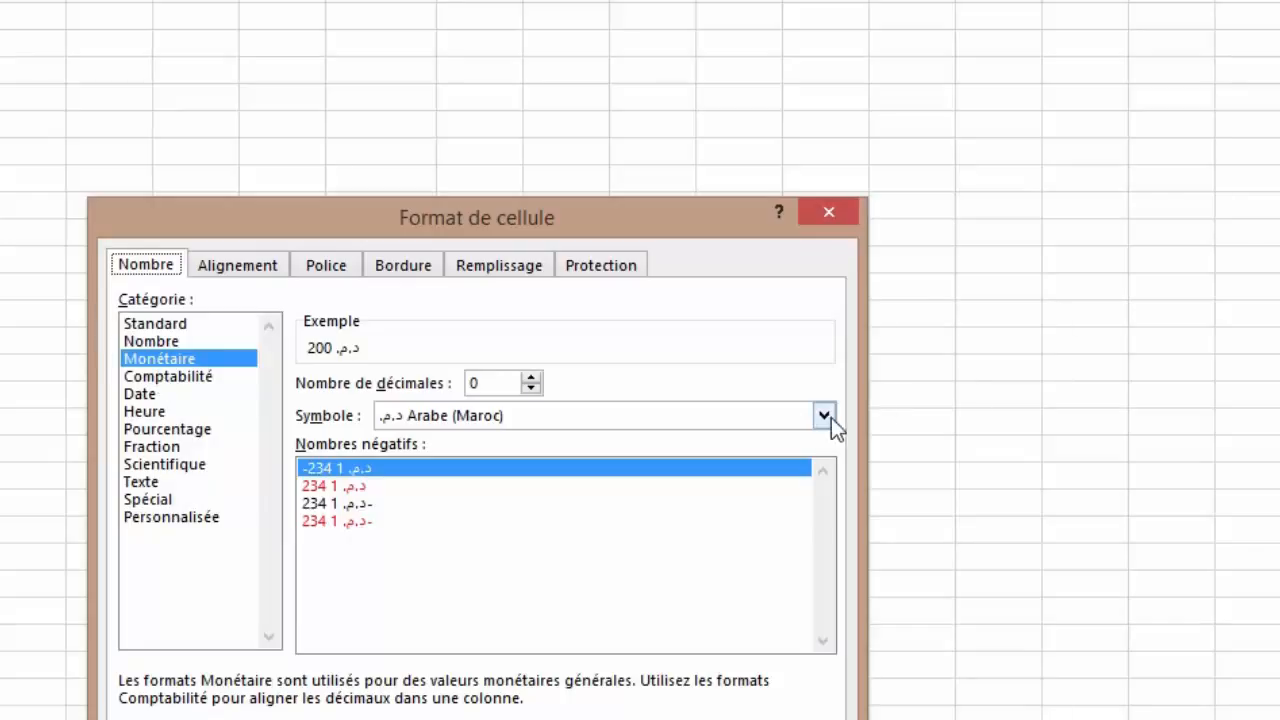
{"action": "left_click", "coordinate": [196, 380]}
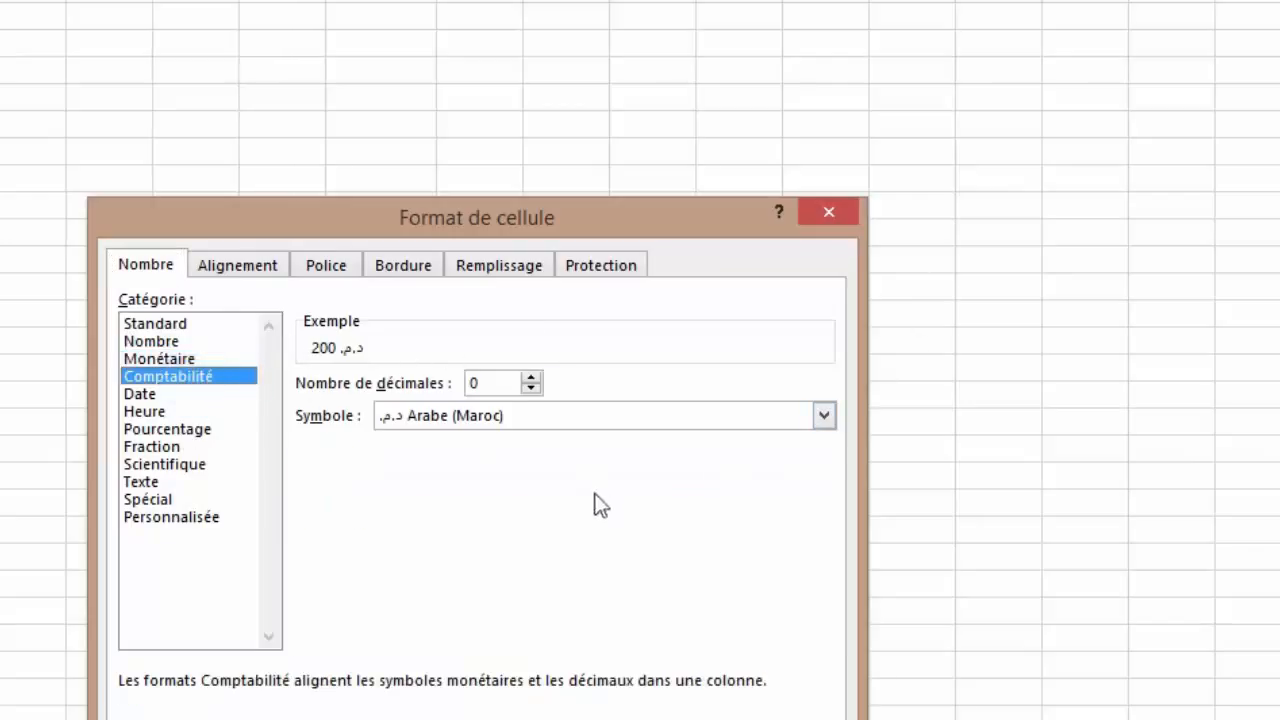
{"action": "left_click", "coordinate": [826, 416]}
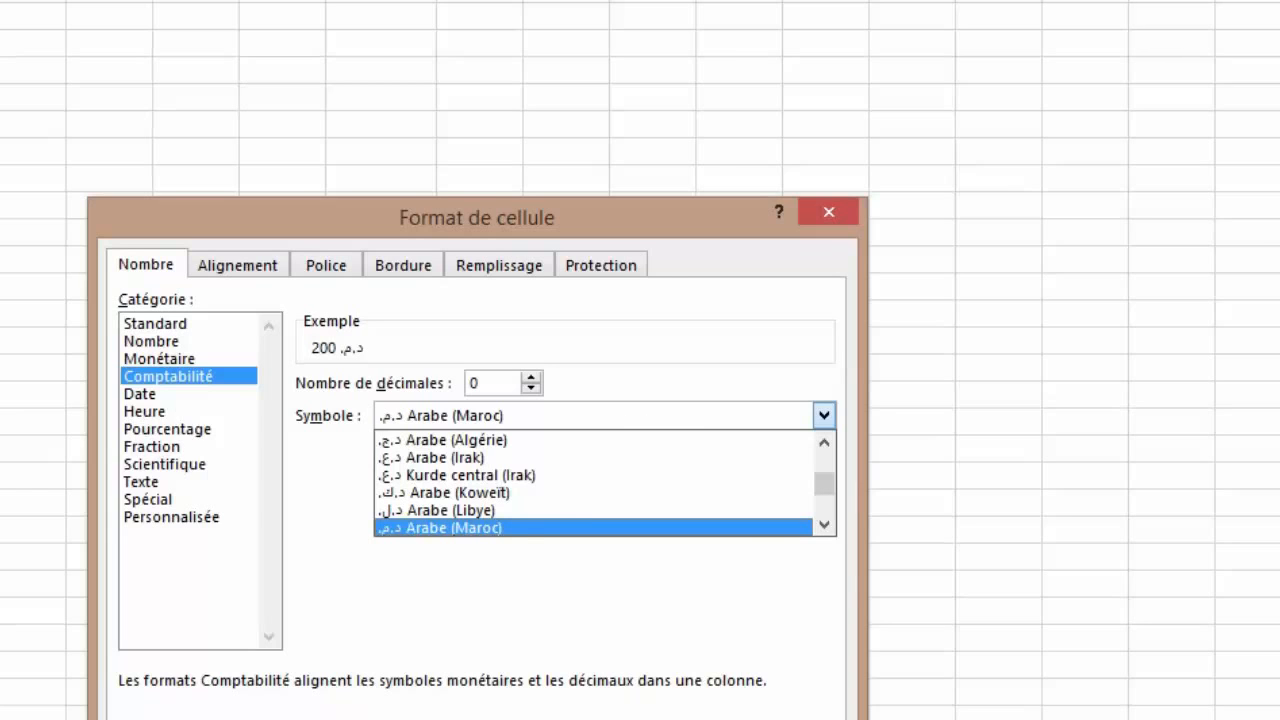
{"action": "left_click", "coordinate": [182, 400]}
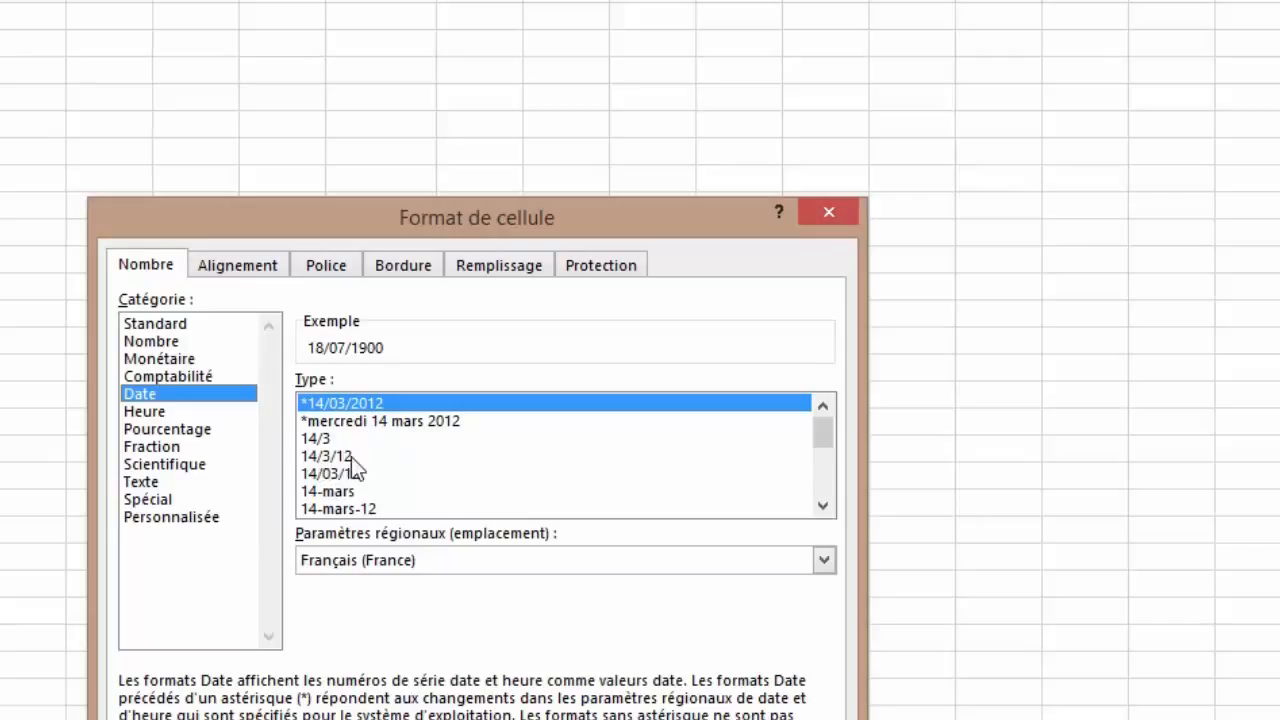
{"action": "left_click", "coordinate": [823, 506]}
{"action": "left_click", "coordinate": [823, 506]}
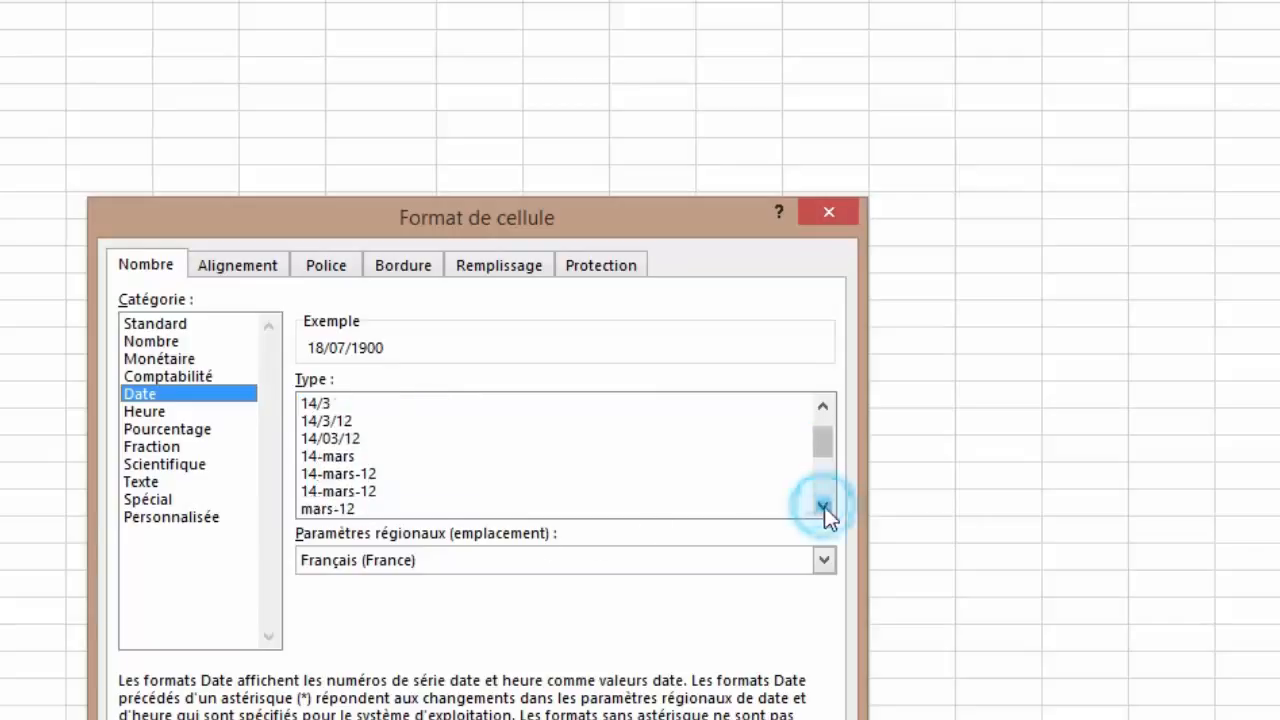
{"action": "left_click", "coordinate": [823, 506]}
{"action": "left_click", "coordinate": [823, 506]}
{"action": "left_click", "coordinate": [823, 506]}
{"action": "left_click", "coordinate": [823, 506]}
{"action": "left_click", "coordinate": [823, 506]}
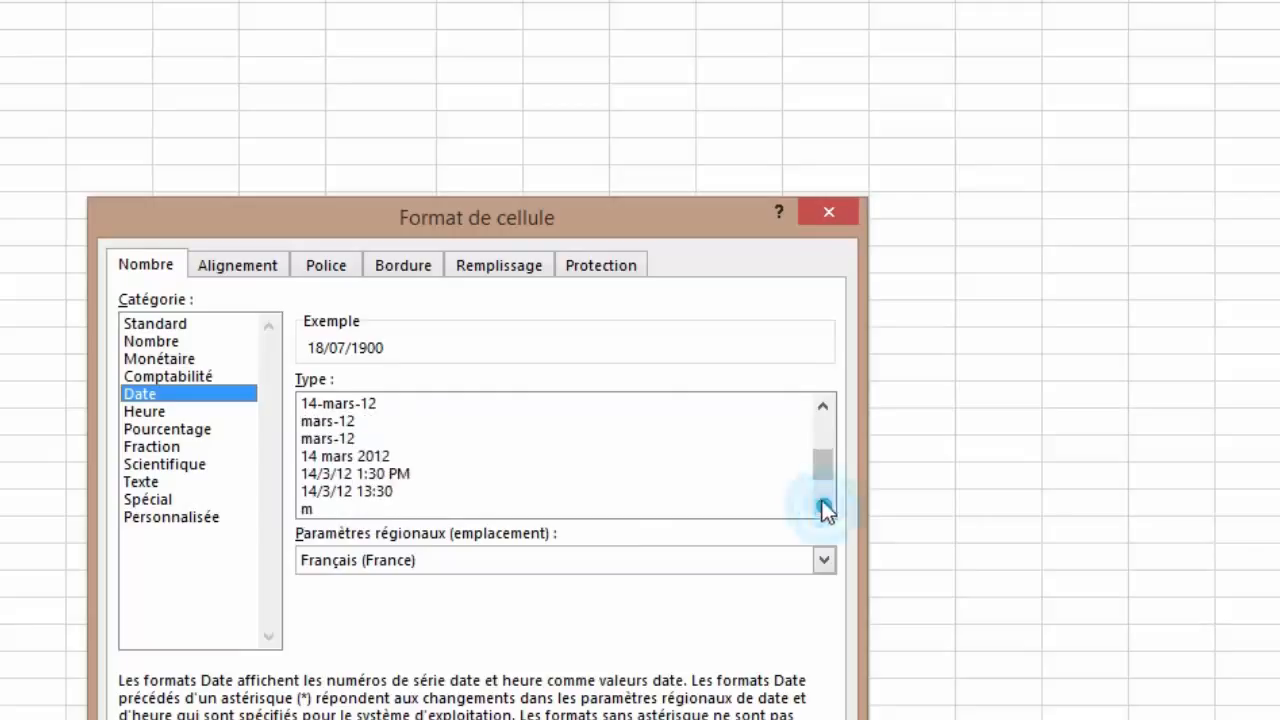
{"action": "left_click_drag", "start_coordinate": [820, 452], "coordinate": [820, 428]}
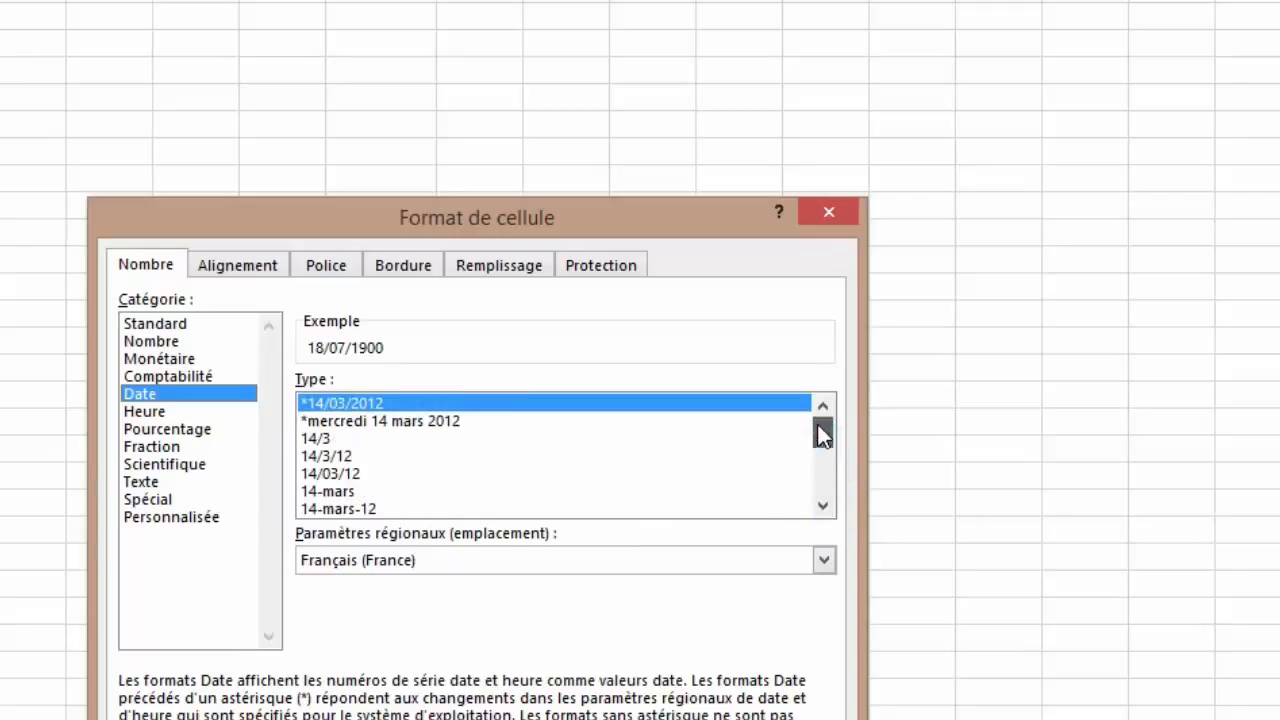
Step: Apply the *mercredi 14 mars 2012 date type so the cell reads mercredi 18 juillet 1900
{"action": "left_click", "coordinate": [413, 428]}
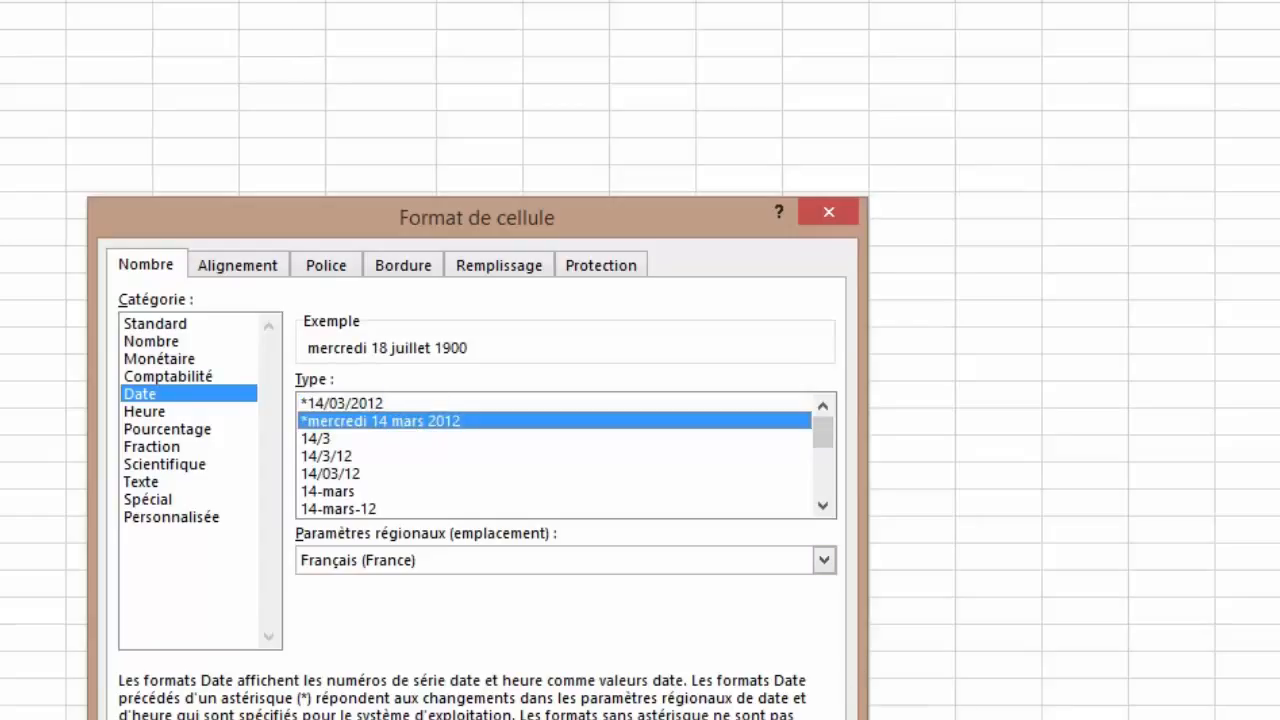
{"action": "key", "text": "Return"}
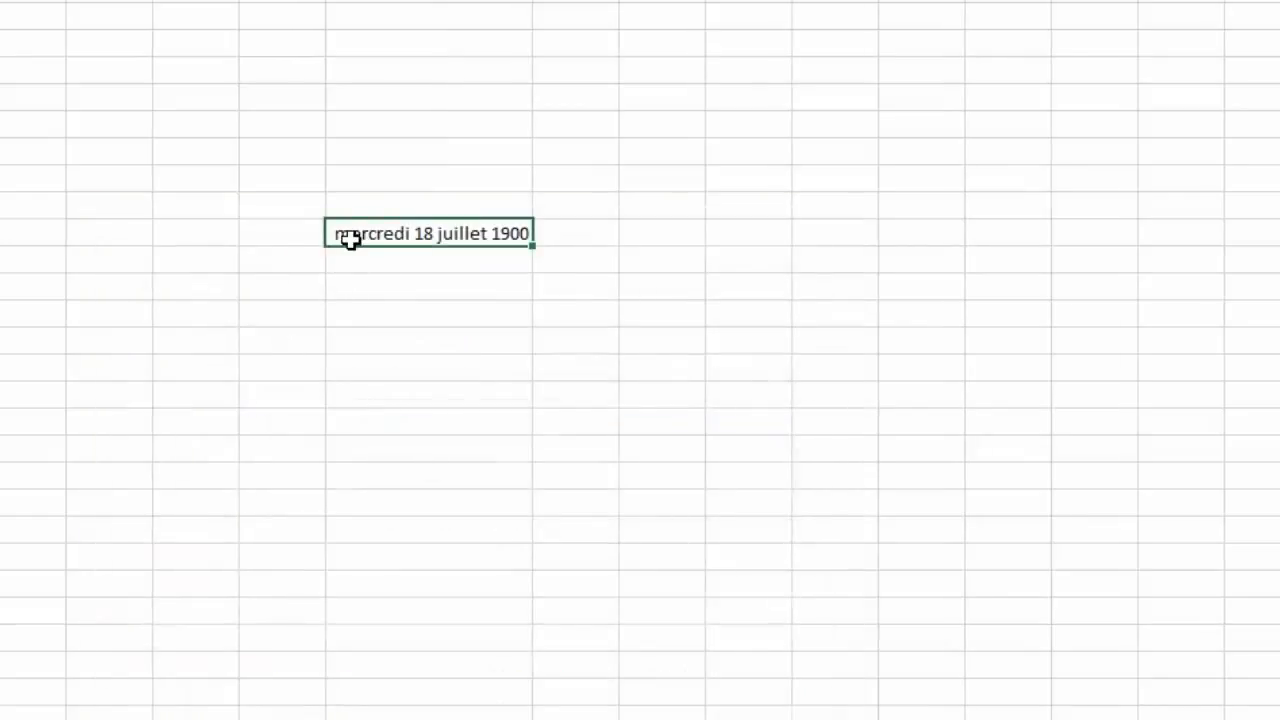
{"action": "left_click", "coordinate": [460, 234]}
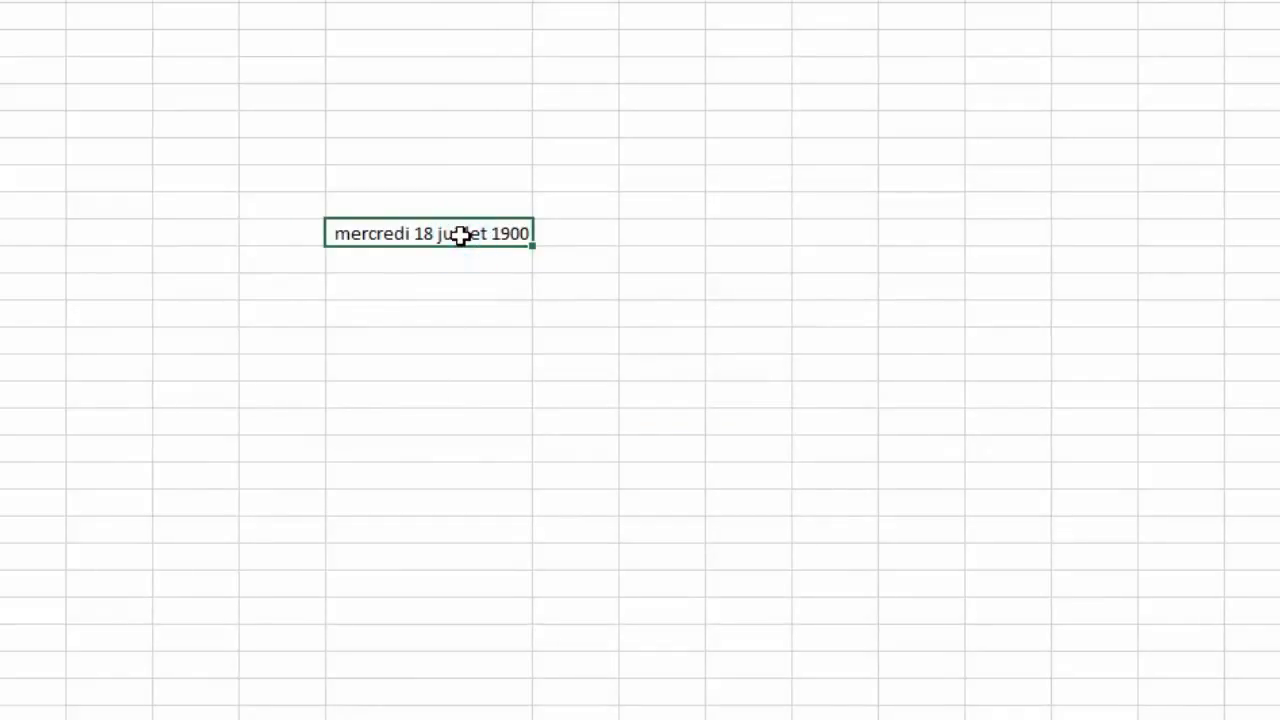
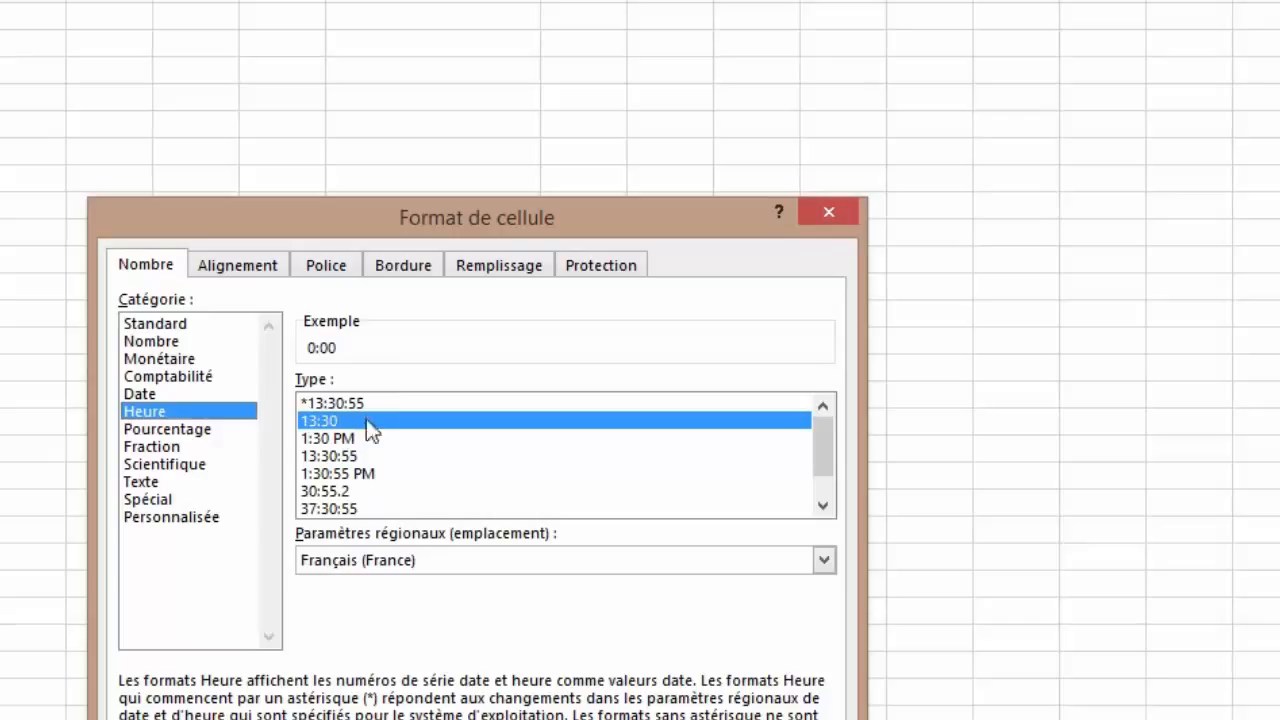
Step: Preview the 30:55.2 time type and Pourcentage, then close Format de cellule without changes
{"action": "left_click", "coordinate": [374, 495]}
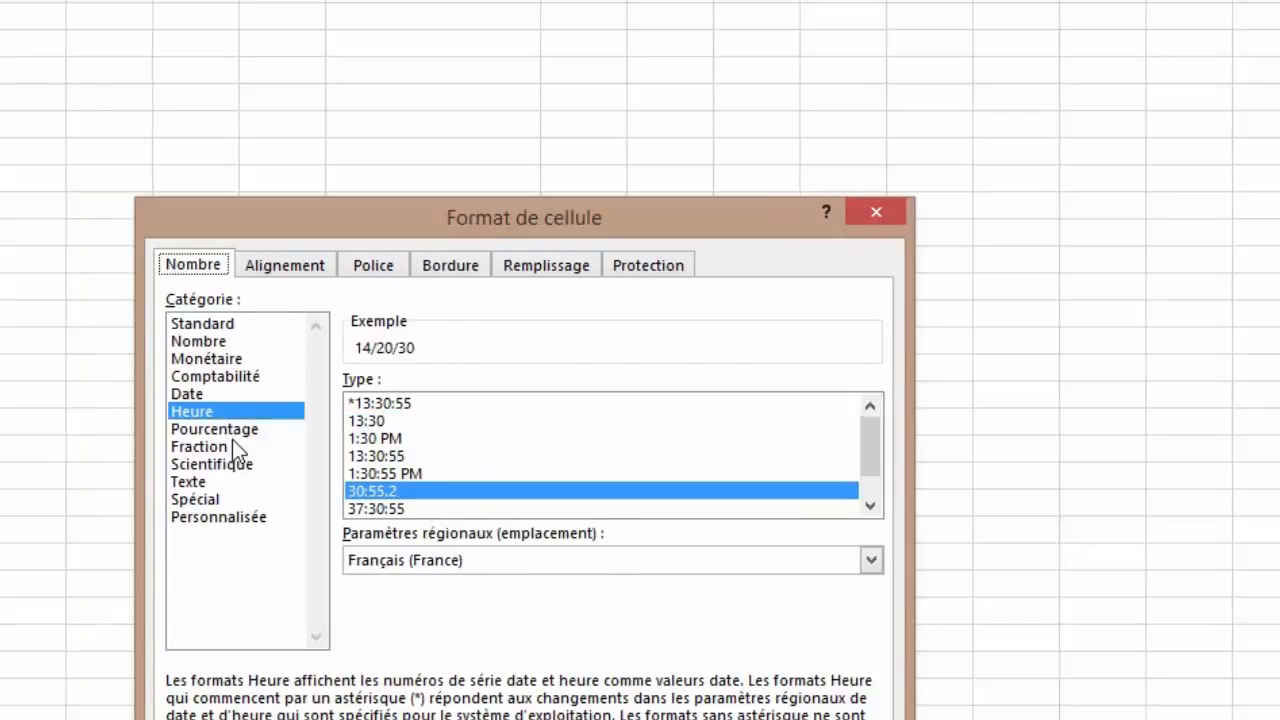
{"action": "left_click", "coordinate": [232, 429]}
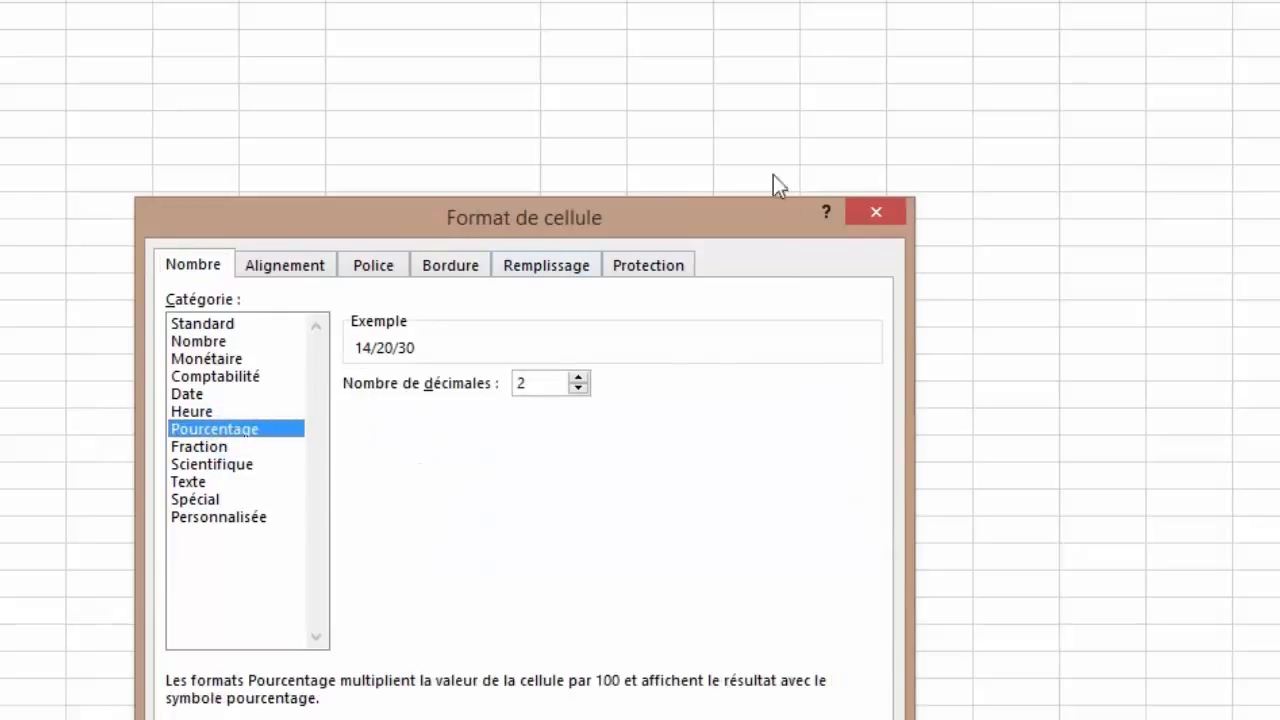
{"action": "left_click_drag", "start_coordinate": [758, 223], "coordinate": [208, 161]}
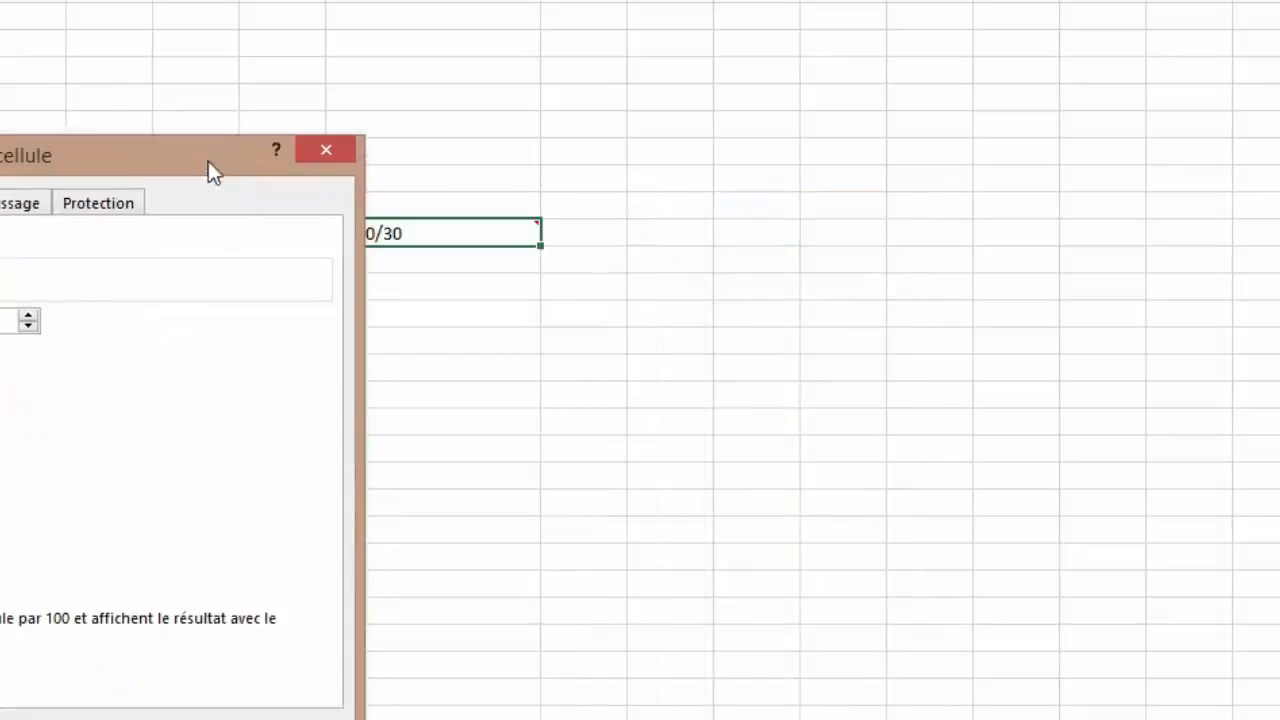
{"action": "left_click", "coordinate": [336, 153]}
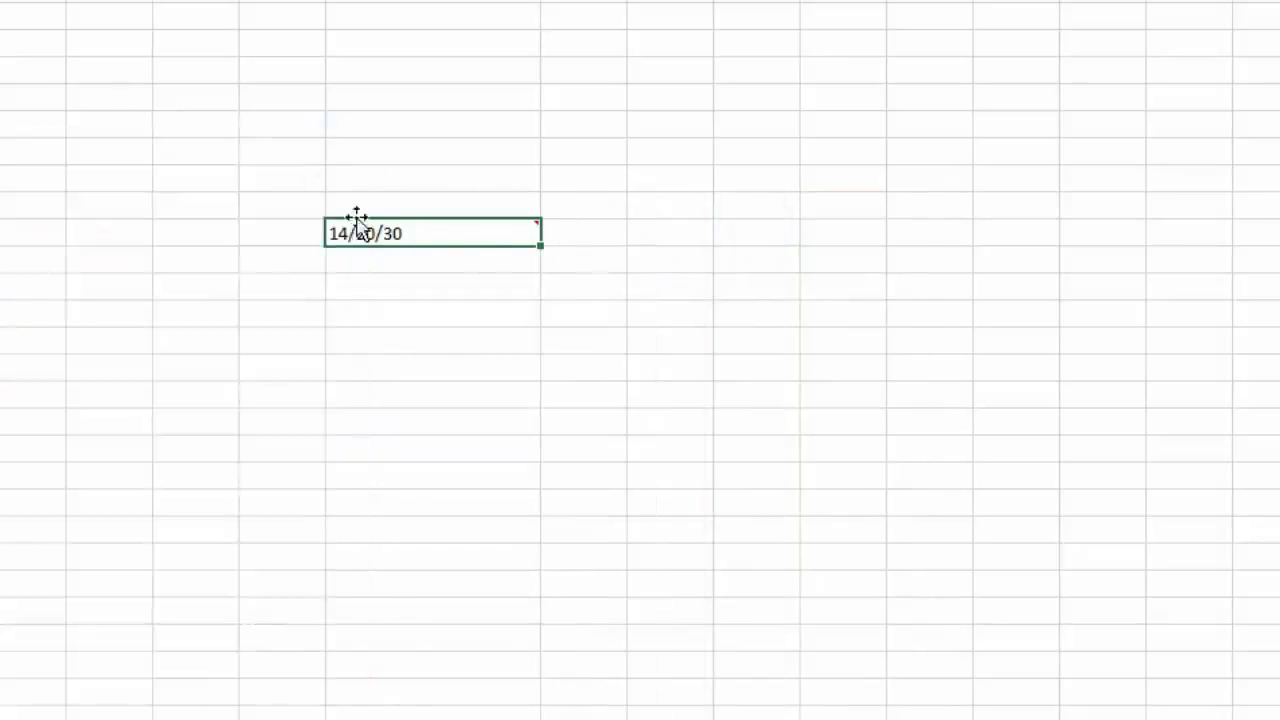
{"action": "left_click", "coordinate": [172, 179]}
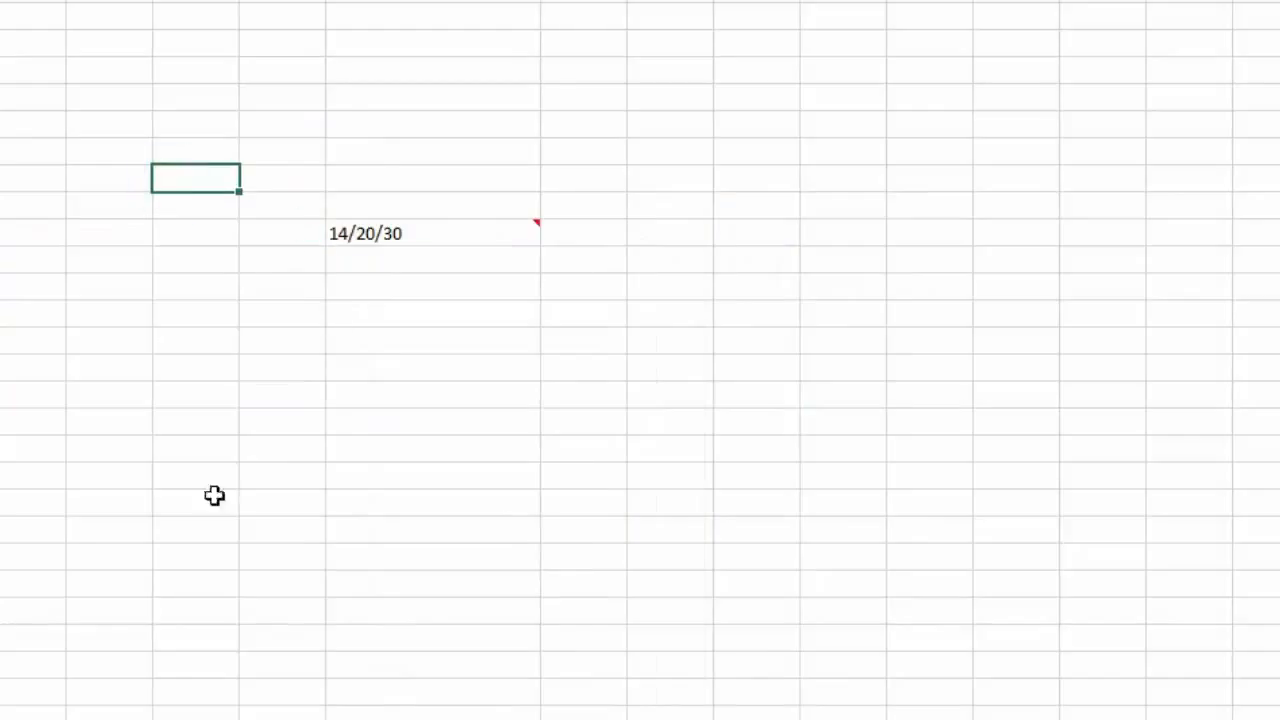
Step: Format the empty cell as Pourcentage with 0 decimal places
{"action": "right_click", "coordinate": [190, 178]}
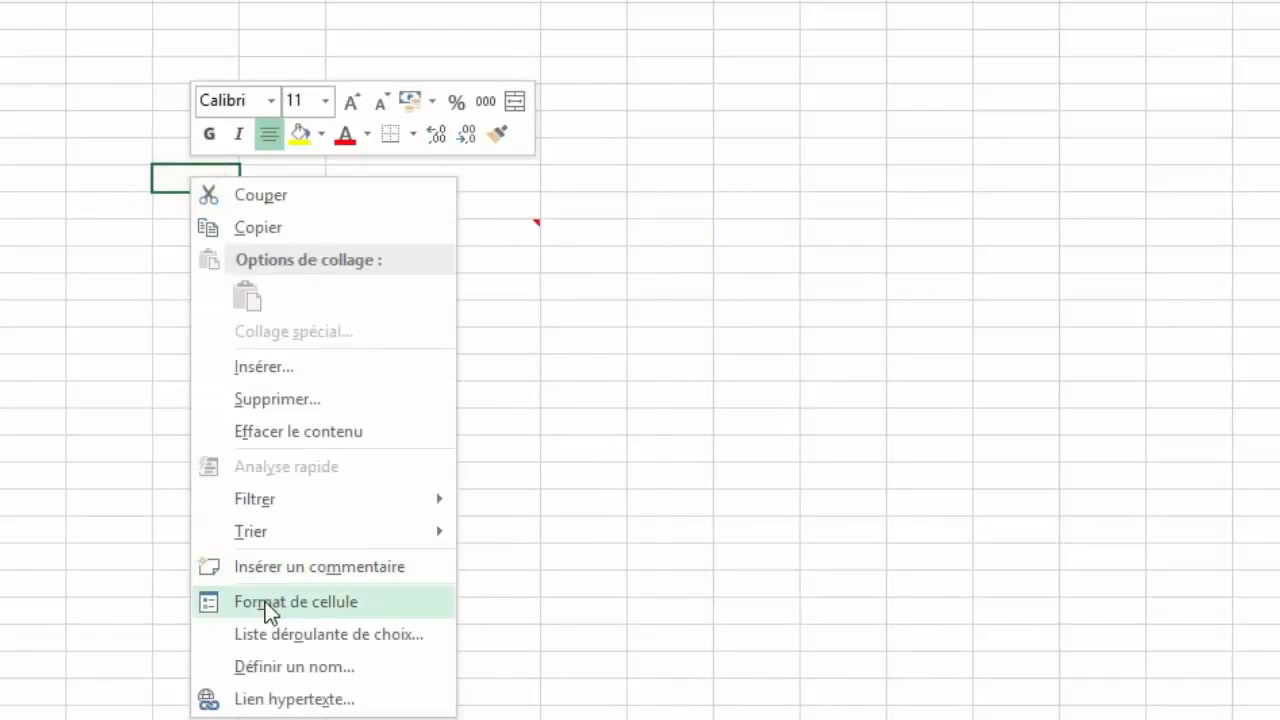
{"action": "left_click", "coordinate": [268, 602]}
{"action": "left_click", "coordinate": [15, 428]}
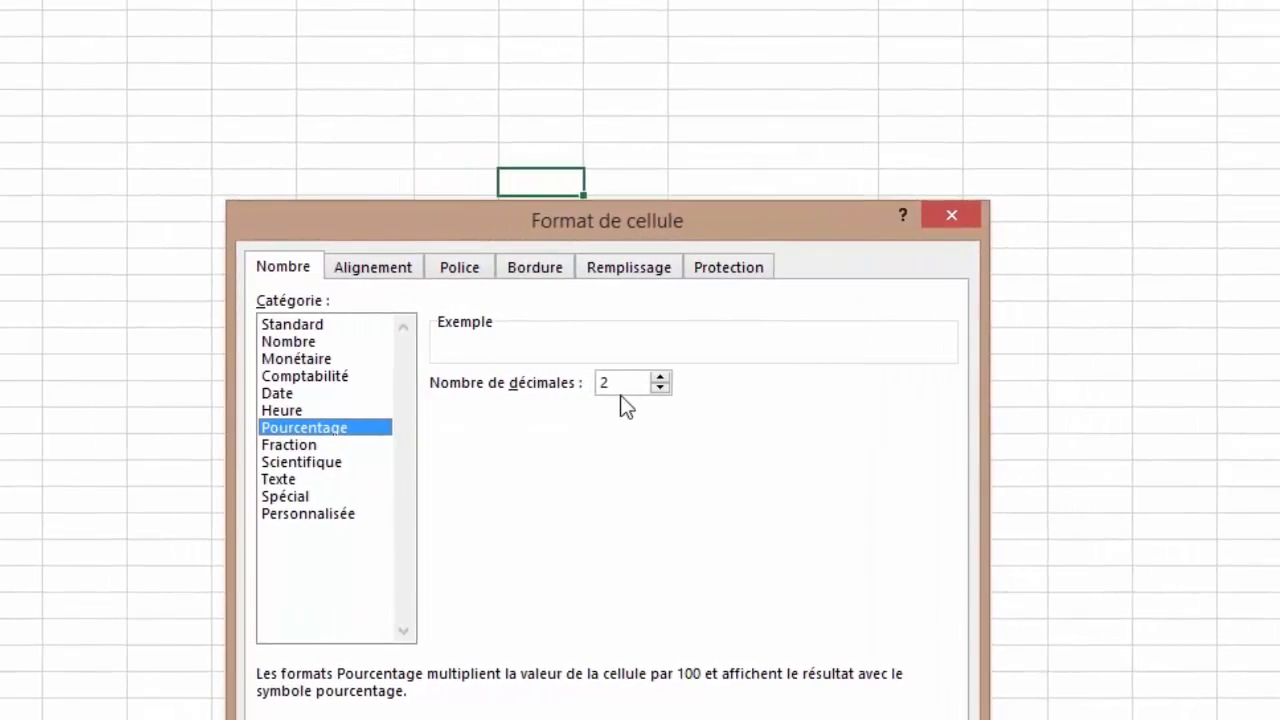
{"action": "left_click", "coordinate": [713, 387]}
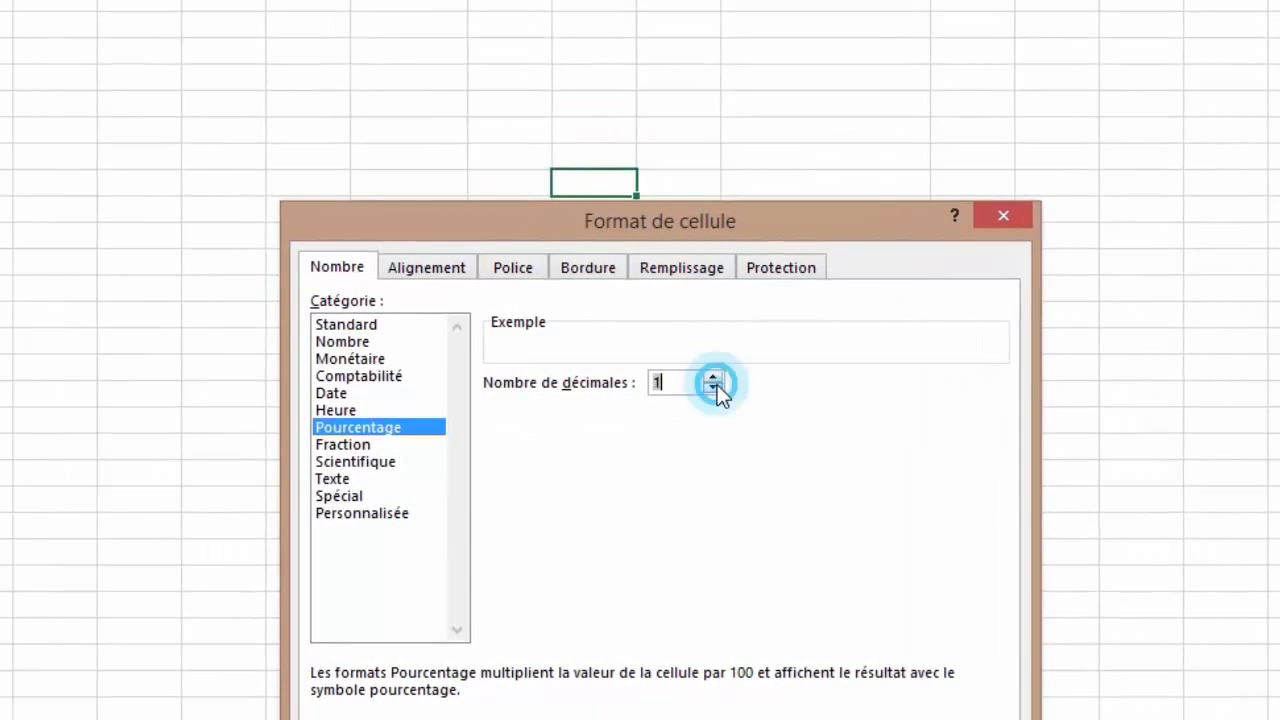
{"action": "left_click", "coordinate": [713, 387]}
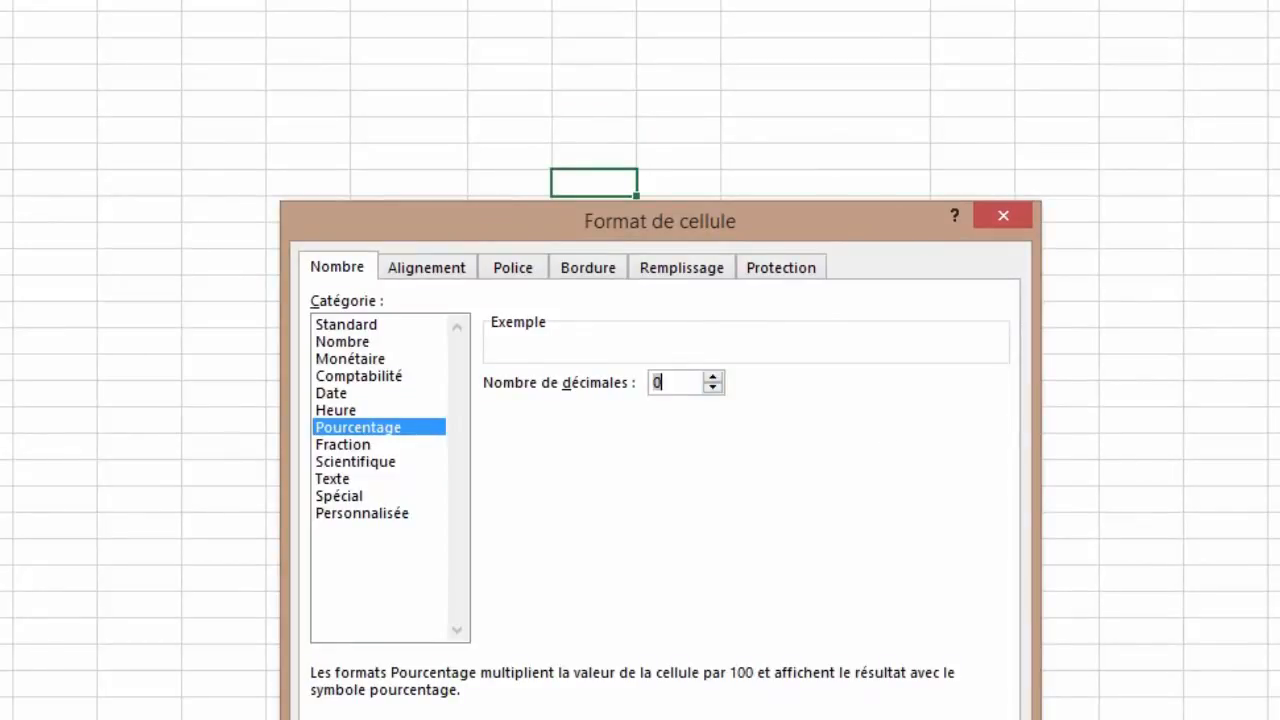
{"action": "key", "text": "Return"}
Step: Enter 20 in the percentage cell so it shows 20%, then re-enter it as 50%
{"action": "left_click", "coordinate": [591, 183]}
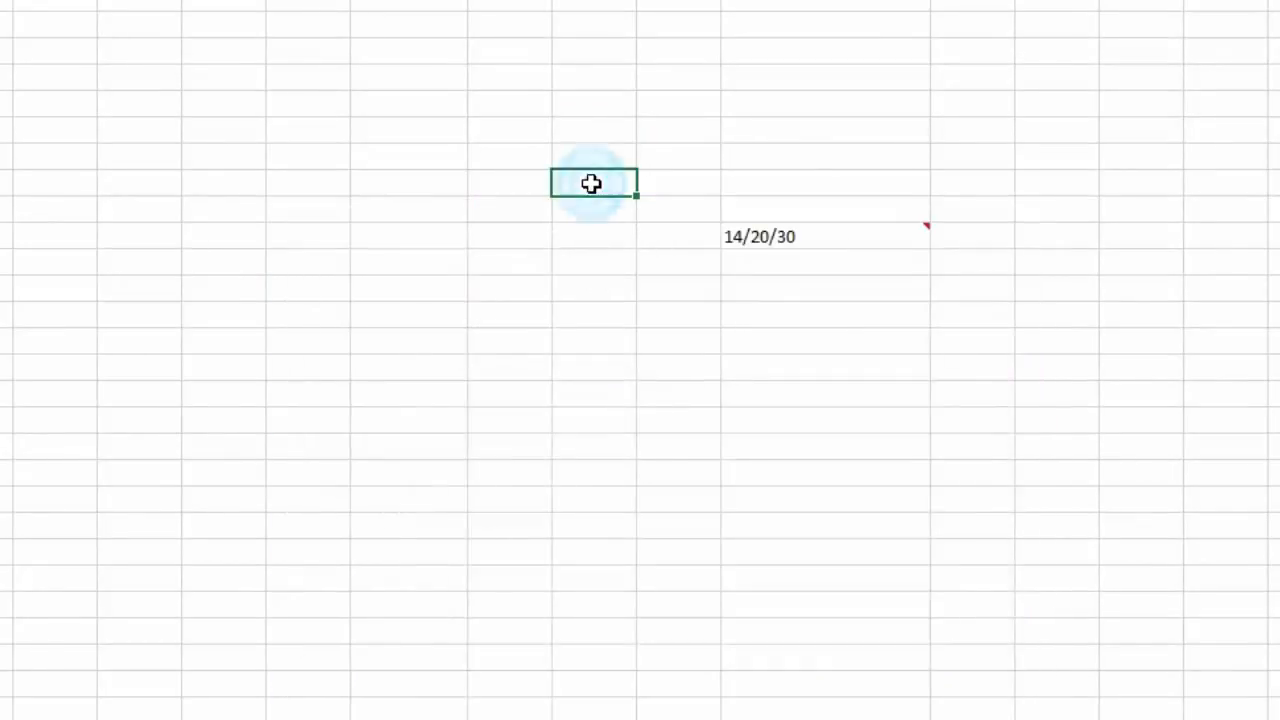
{"action": "type", "text": "20"}
{"action": "key", "text": "Tab"}
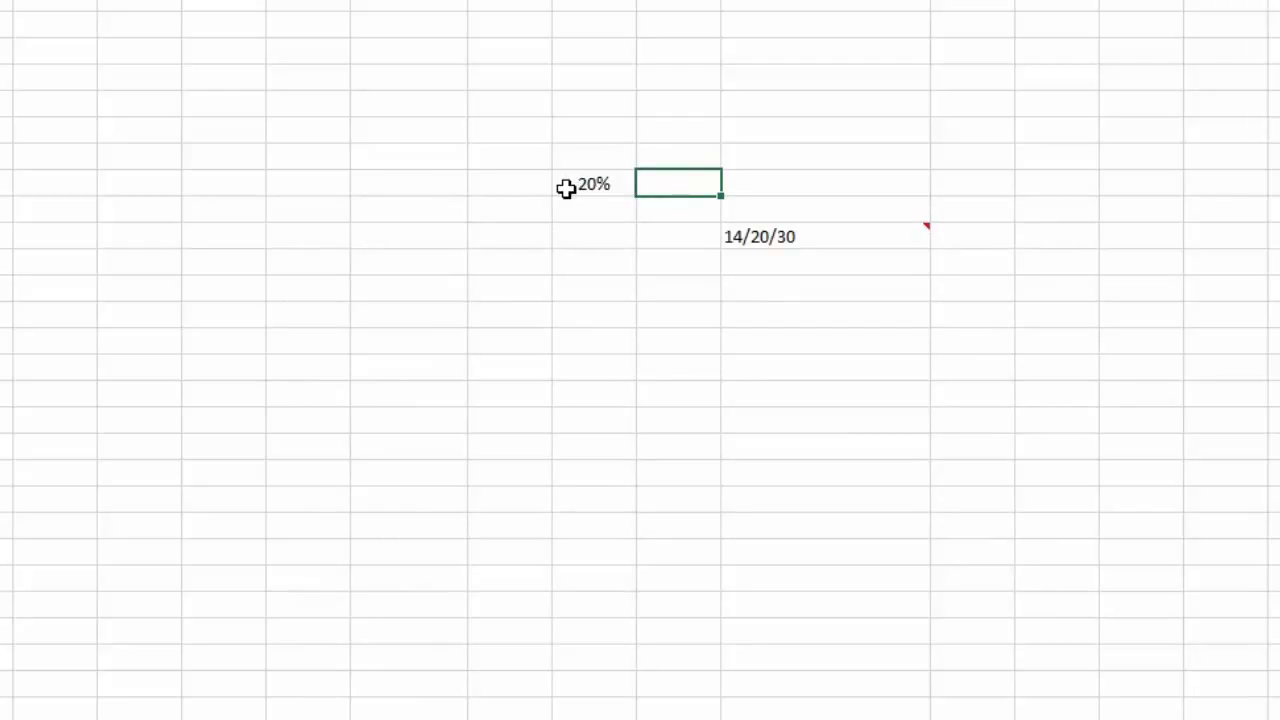
{"action": "left_click", "coordinate": [582, 180]}
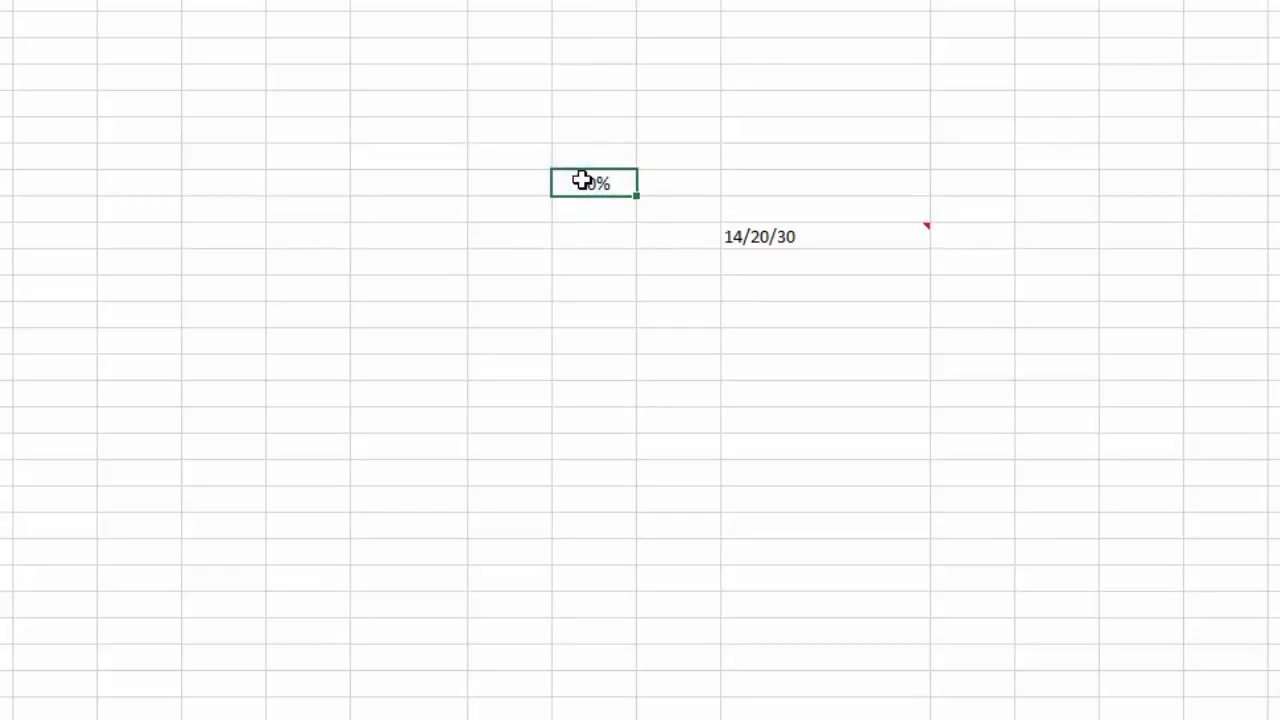
{"action": "key", "text": "Tab"}
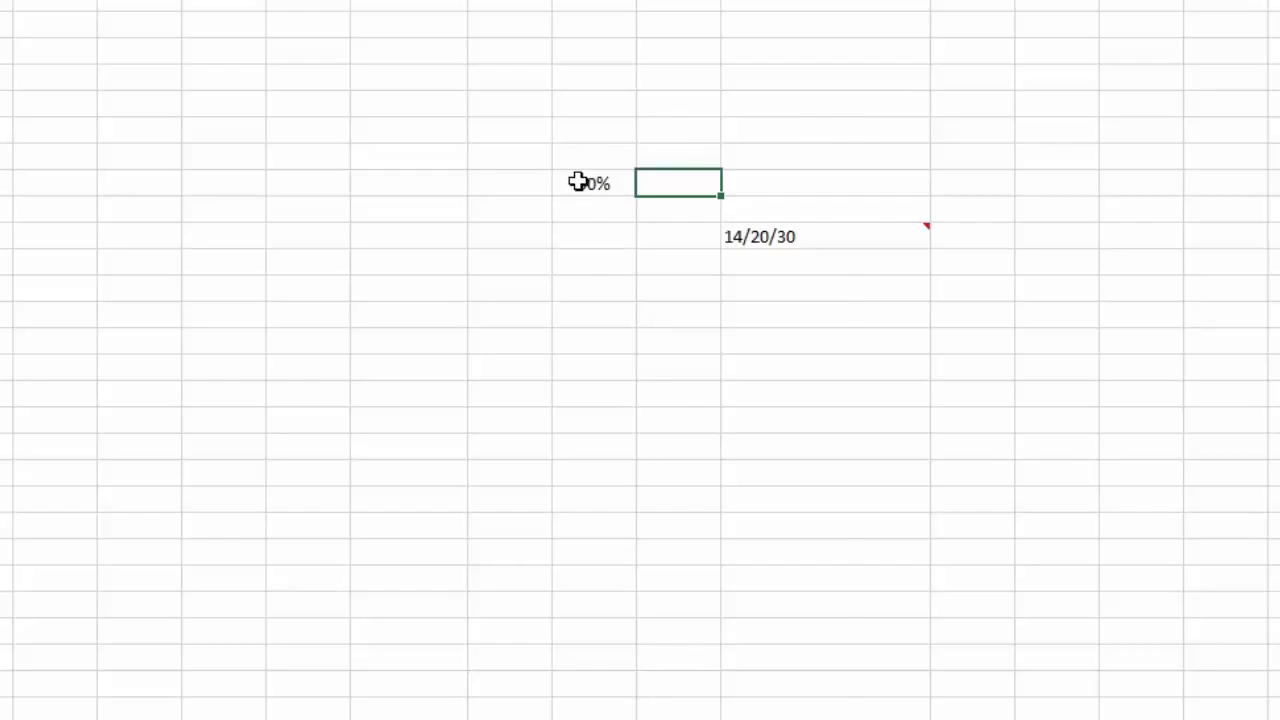
Step: Apply the one-digit (1/4) fraction format so 50% shows 1/2, then enter 12/22, also shown as 1/2
{"action": "right_click", "coordinate": [579, 183]}
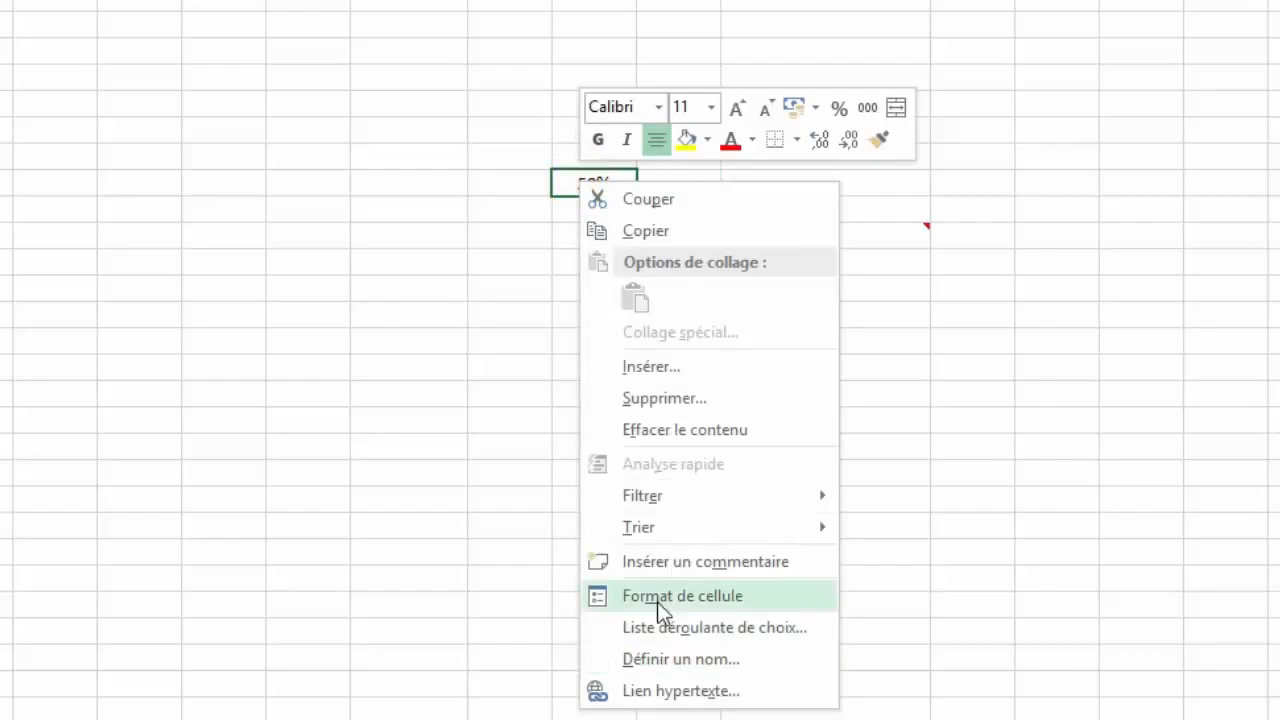
{"action": "left_click", "coordinate": [660, 598]}
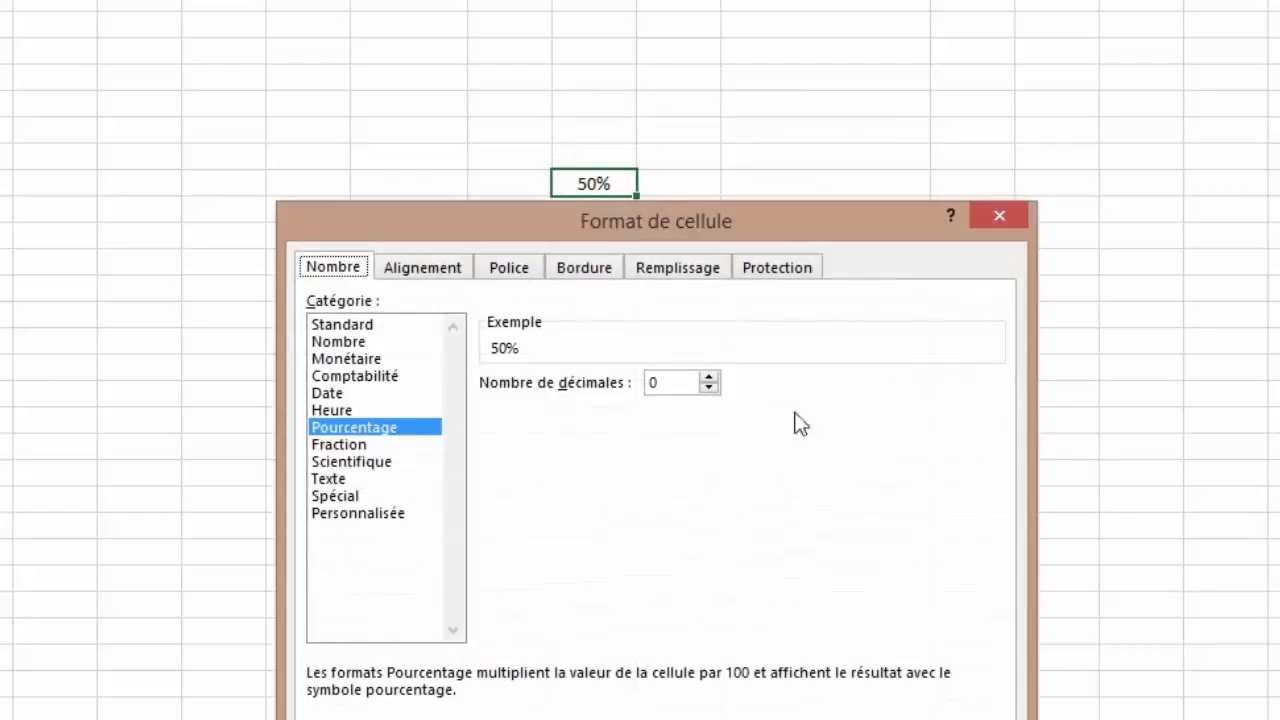
{"action": "left_click", "coordinate": [336, 447]}
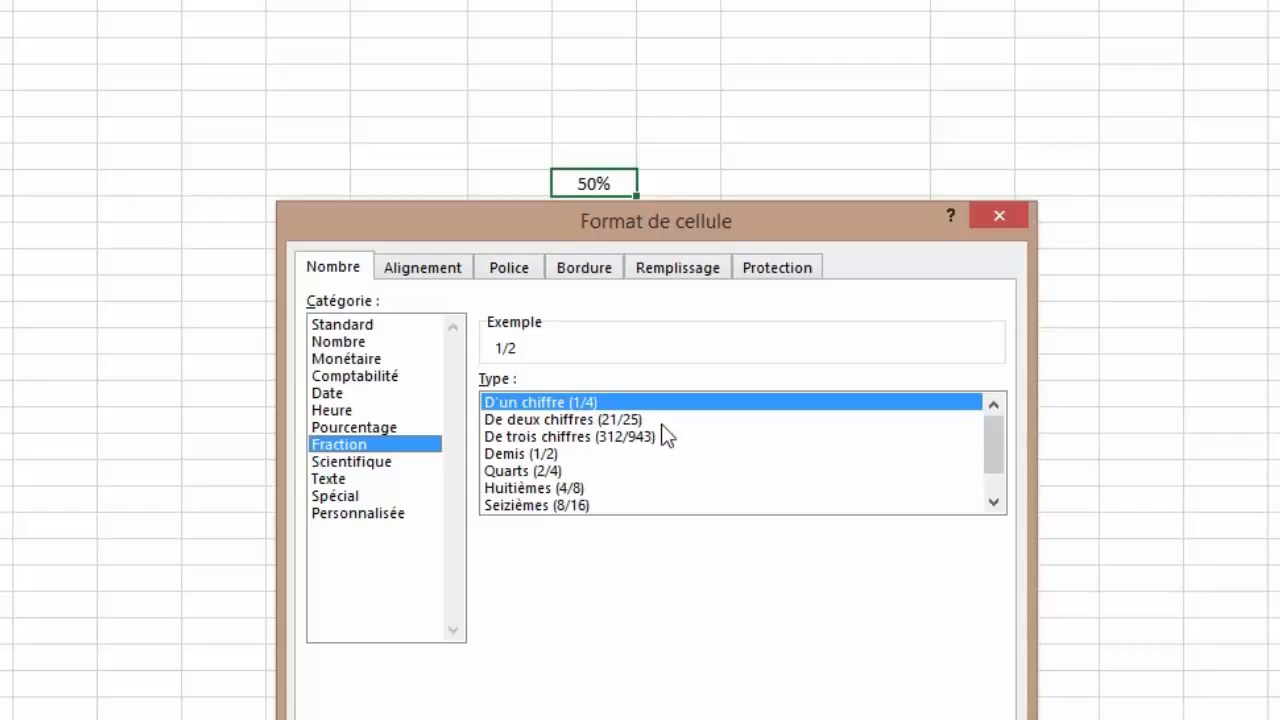
{"action": "left_click", "coordinate": [495, 228]}
{"action": "left_click_drag", "start_coordinate": [494, 226], "coordinate": [976, 182]}
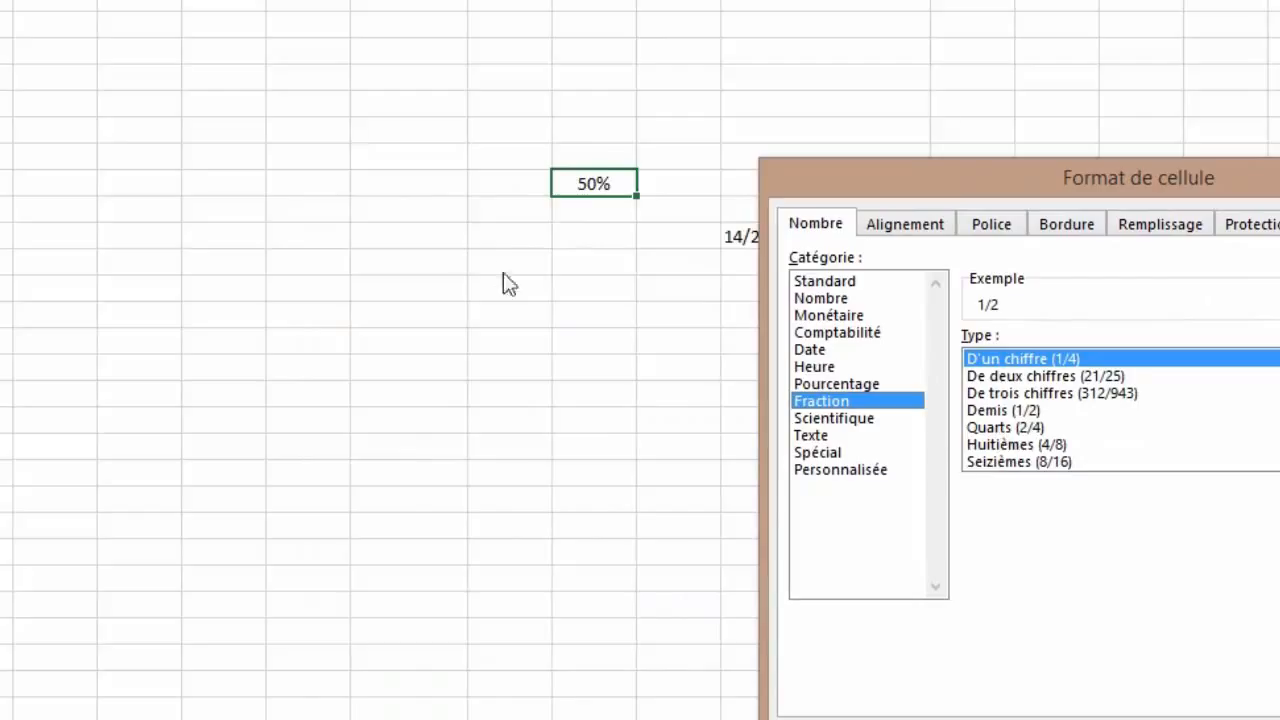
{"action": "left_click", "coordinate": [592, 183]}
{"action": "left_click", "coordinate": [1004, 363]}
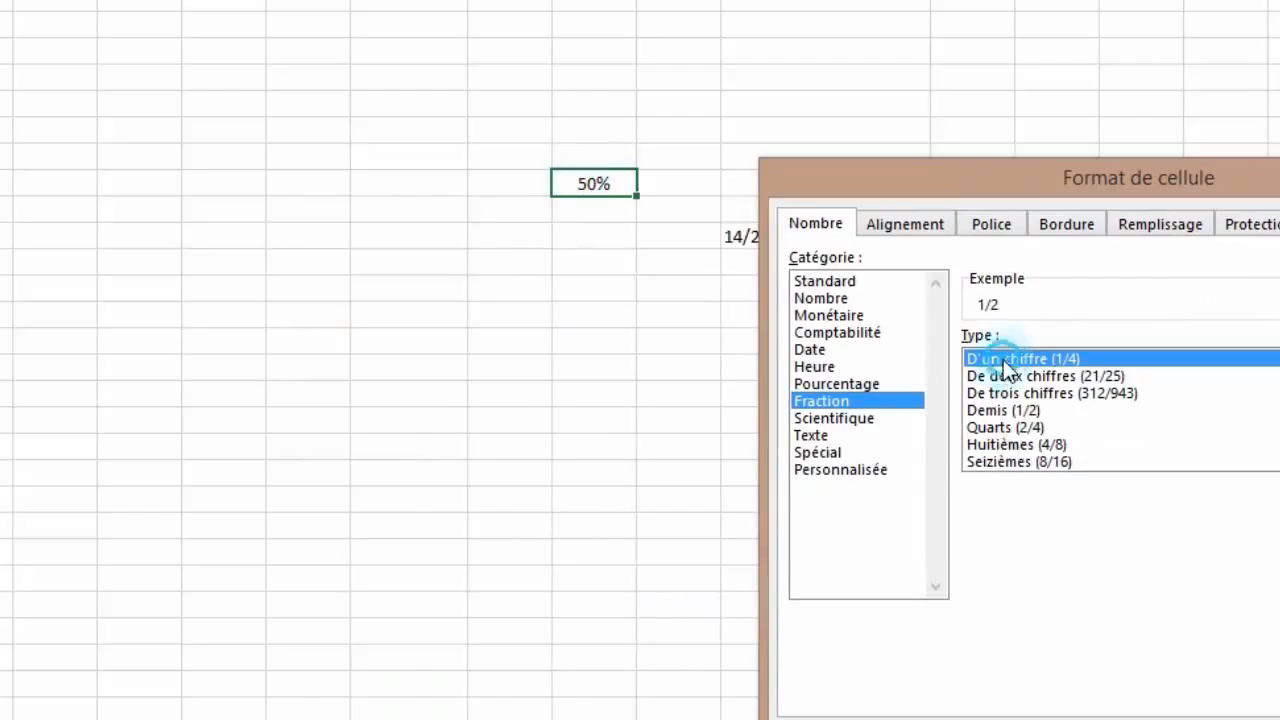
{"action": "key", "text": "Return"}
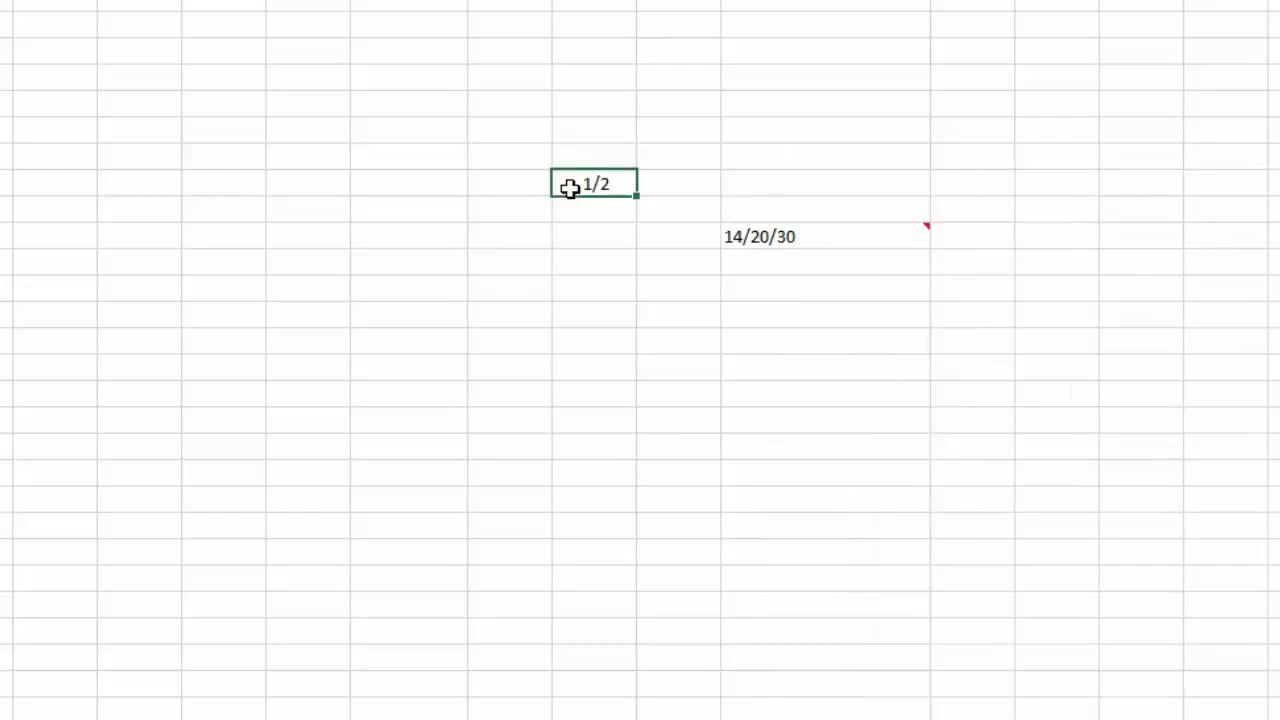
{"action": "type", "text": "12/22"}
{"action": "key", "text": "Tab"}
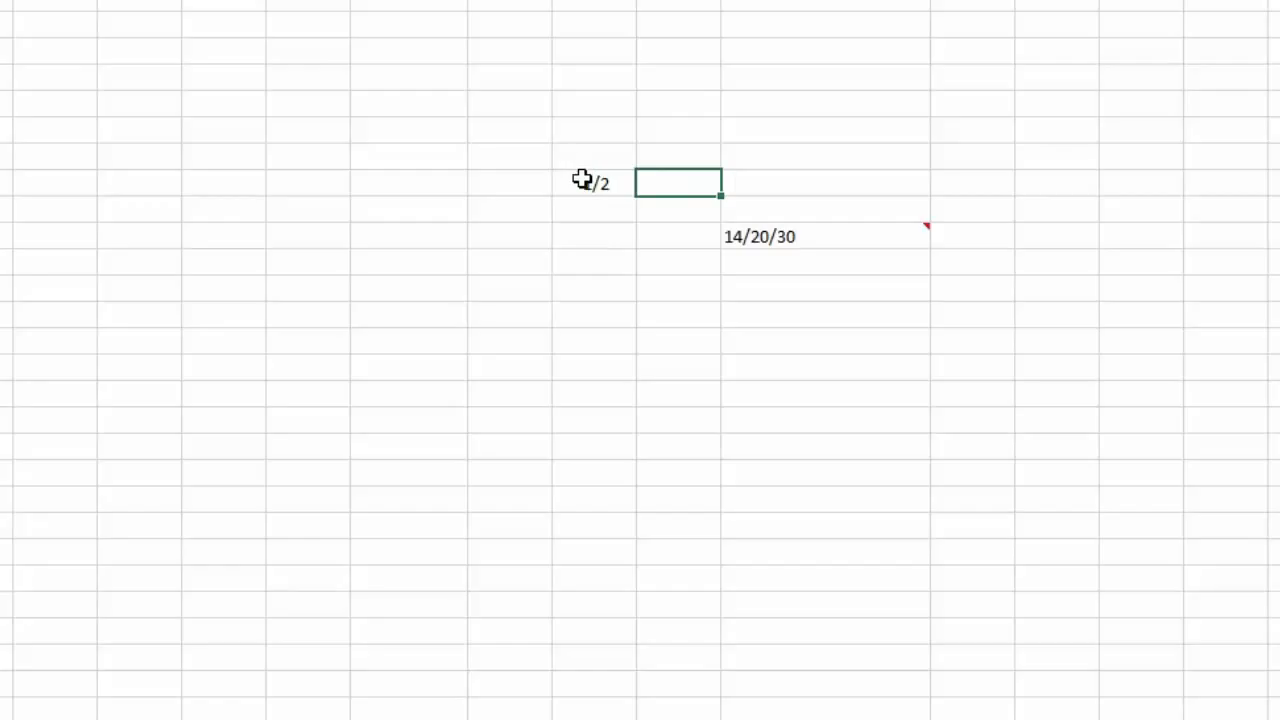
Step: Switch the 1/2 cell to the two-digit (21/25) fraction format
{"action": "right_click", "coordinate": [582, 178]}
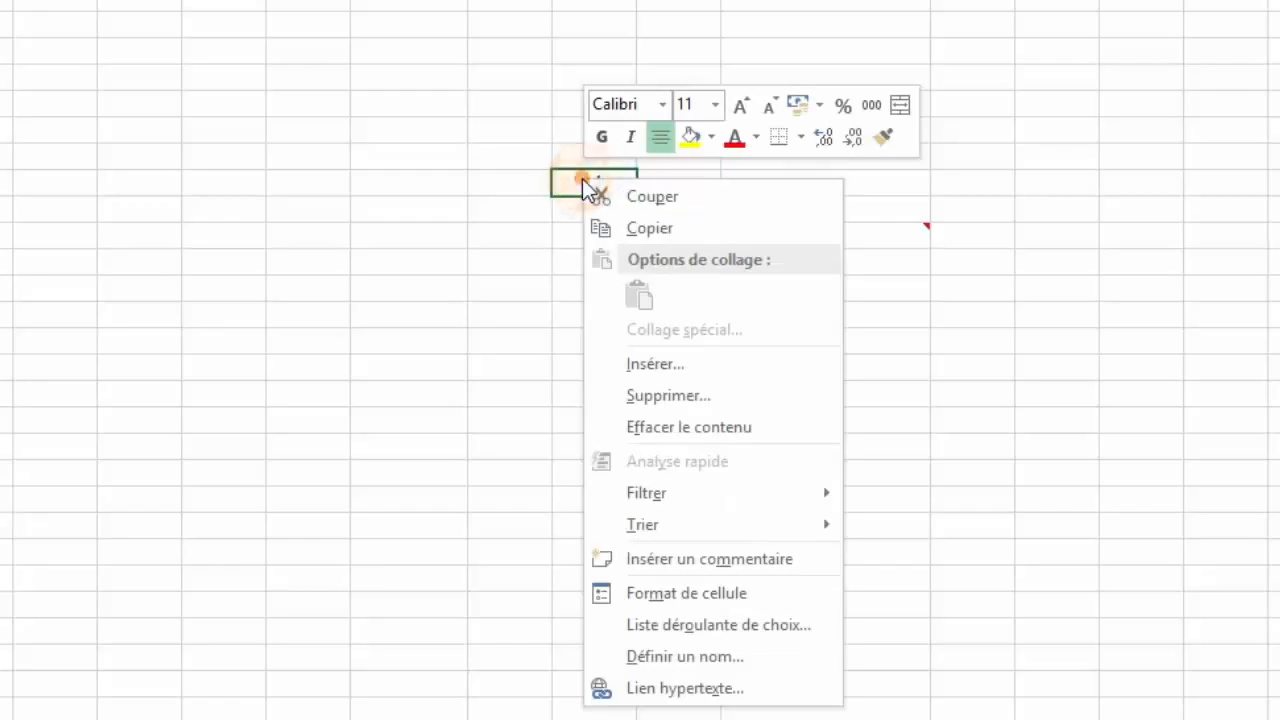
{"action": "left_click", "coordinate": [677, 592]}
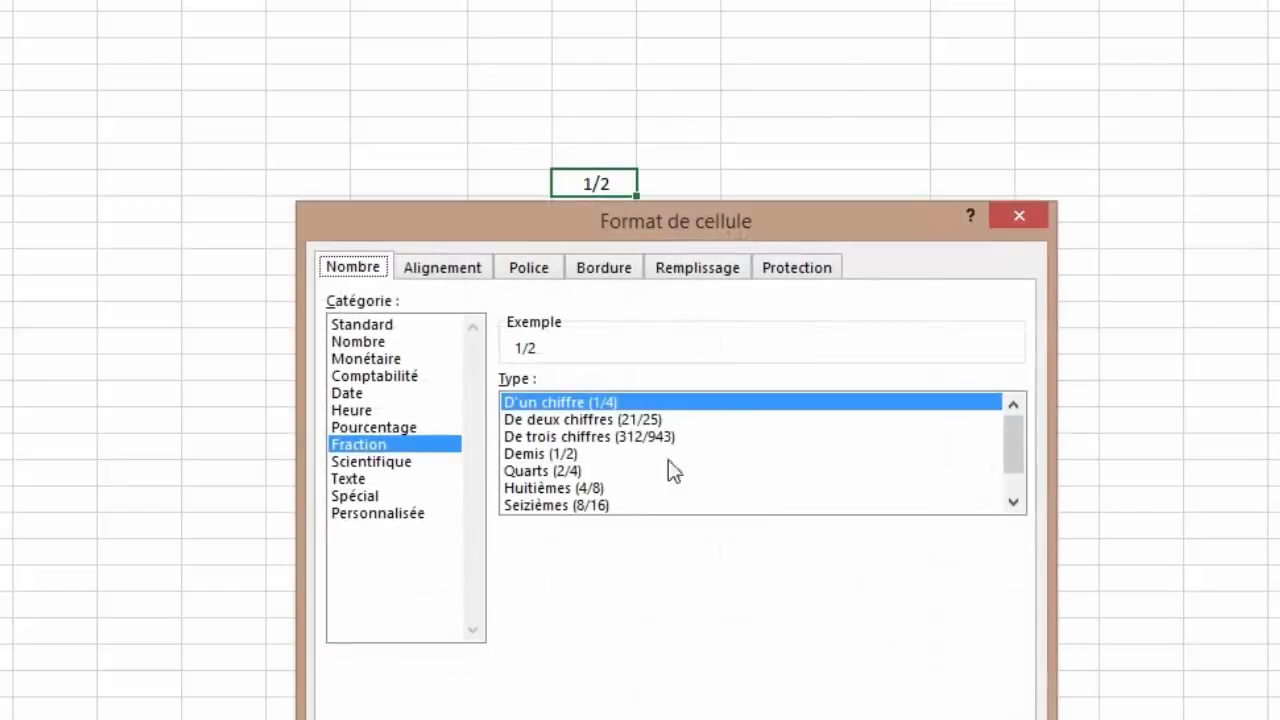
{"action": "left_click", "coordinate": [549, 421]}
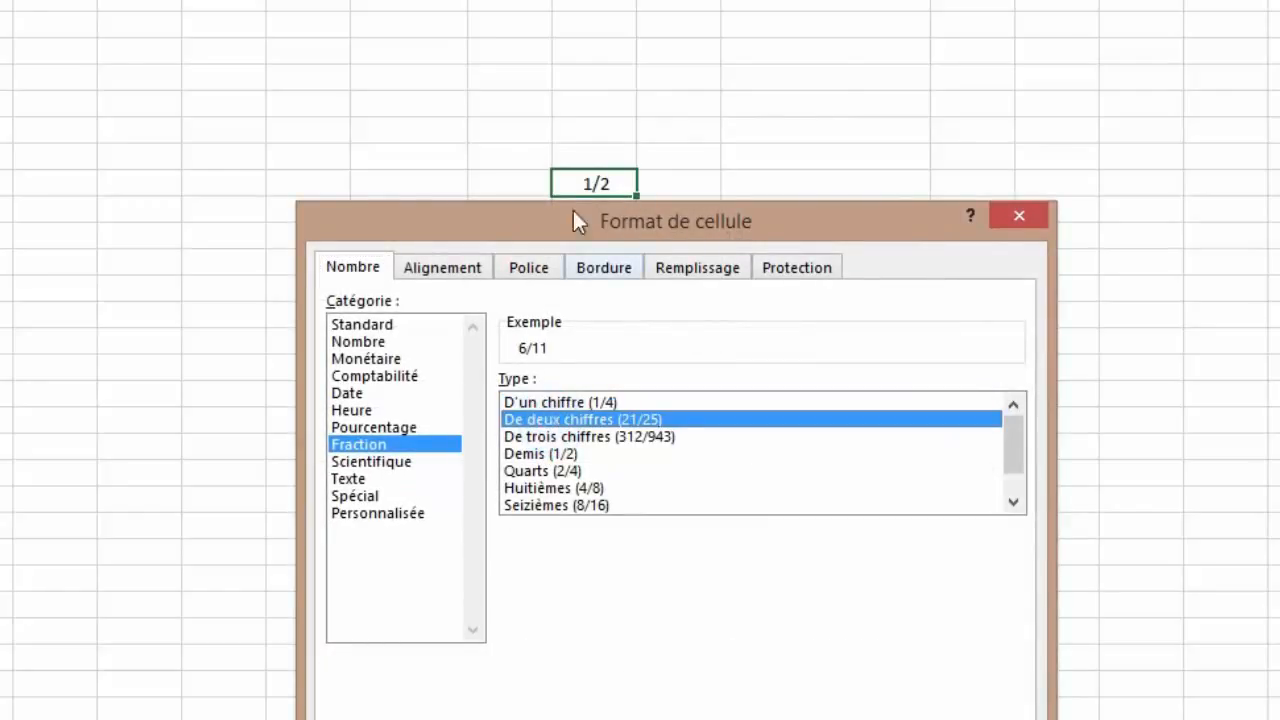
{"action": "key", "text": "Return"}
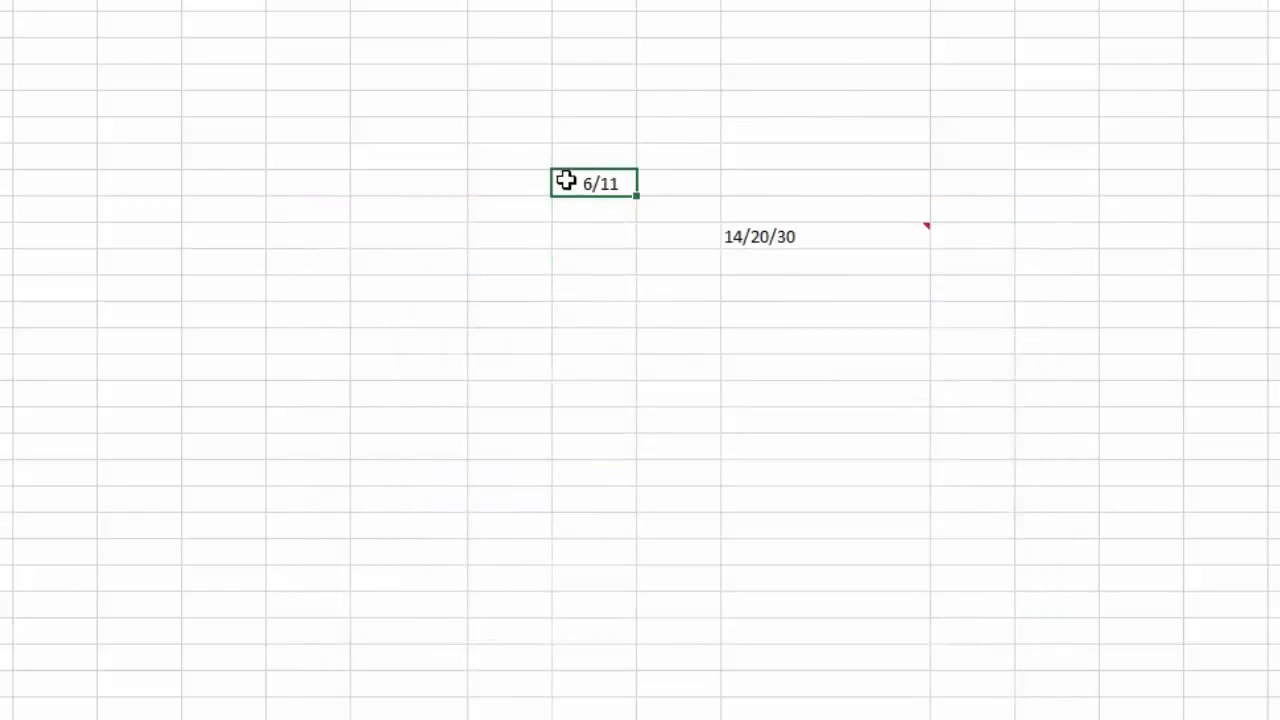
Step: Enter 25/30, which displays as 5/6, then replace it with 31/41
{"action": "type", "text": "25/30"}
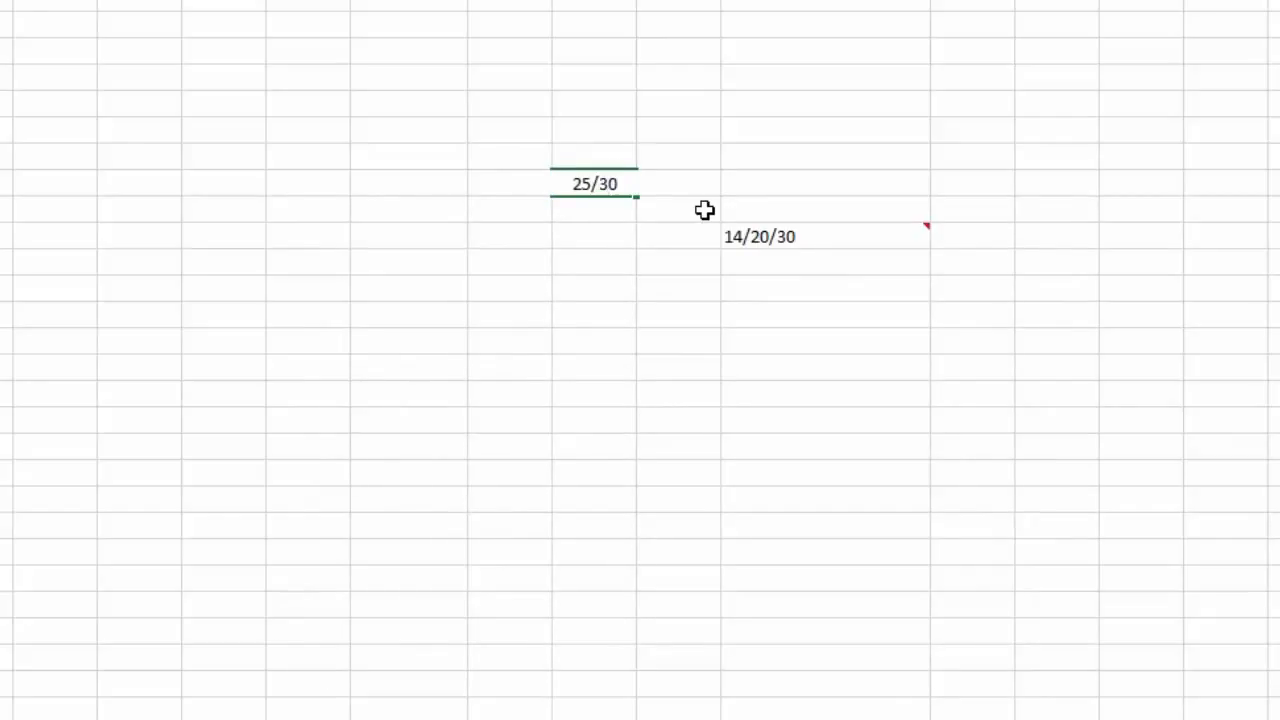
{"action": "key", "text": "Tab"}
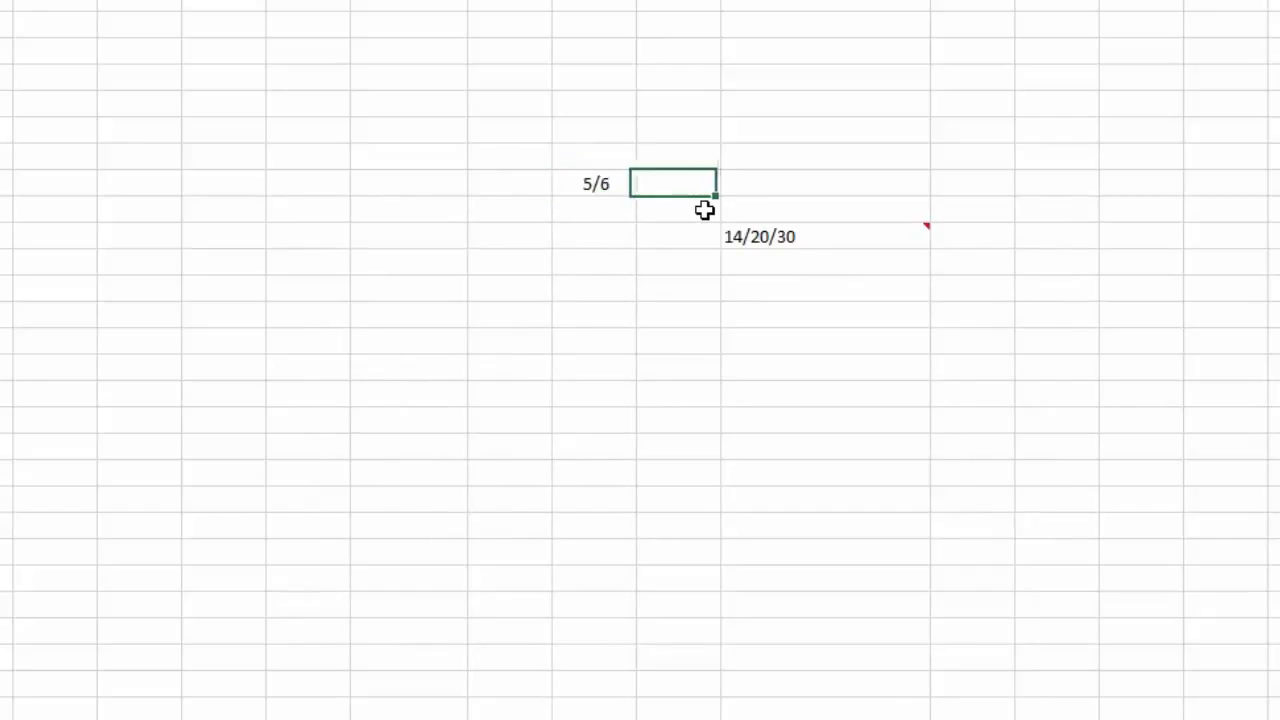
{"action": "left_click", "coordinate": [568, 183]}
{"action": "type", "text": "31"}
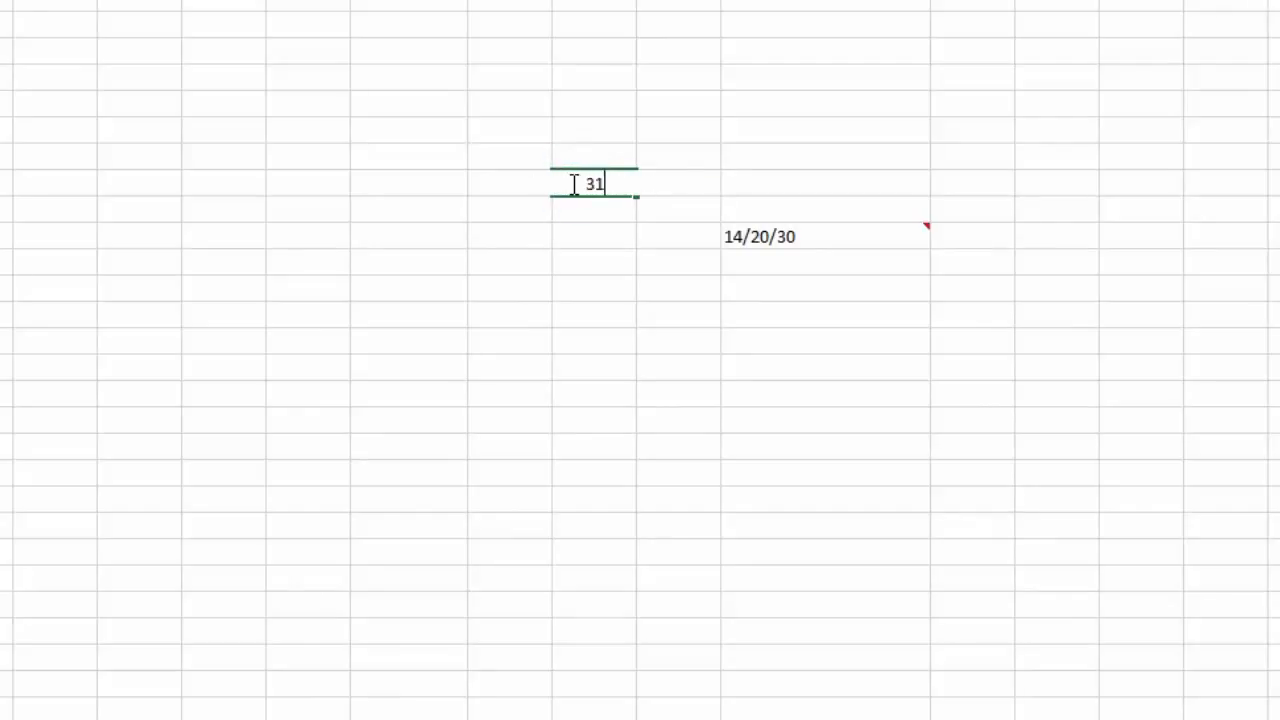
{"action": "type", "text": "/41"}
{"action": "key", "text": "Tab"}
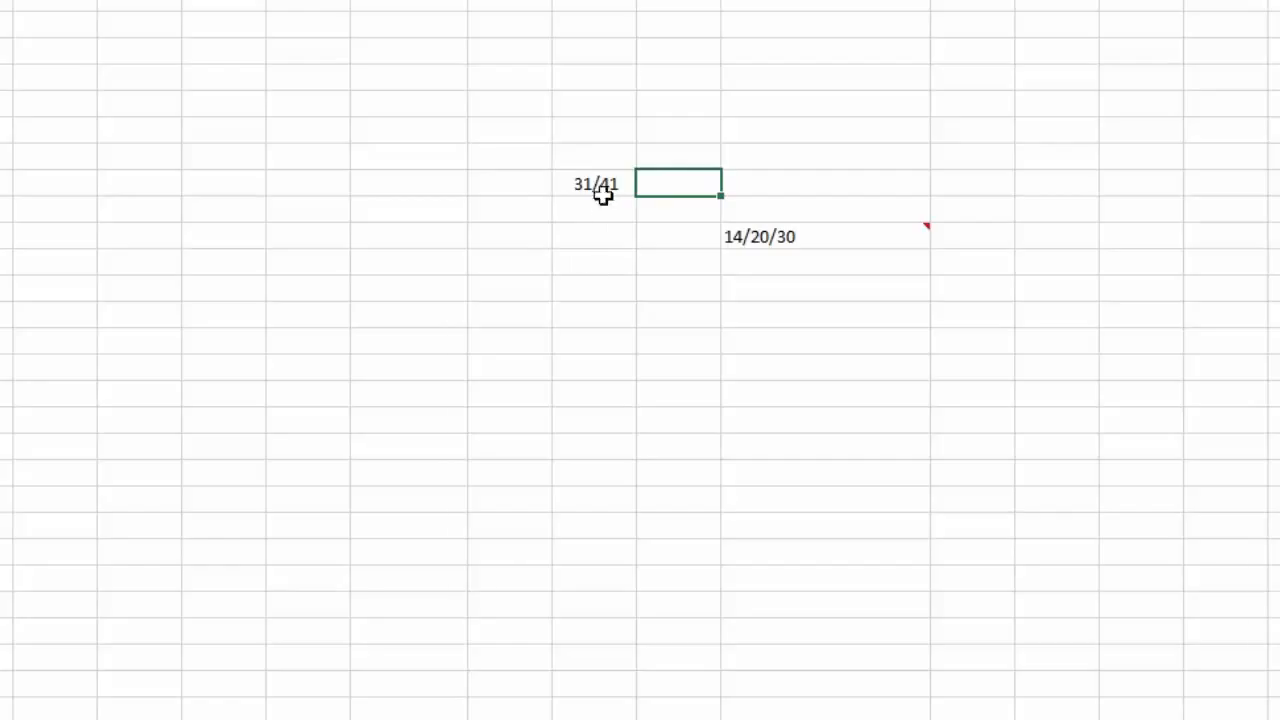
{"action": "left_click", "coordinate": [600, 186]}
Step: Apply the three-digit (312/943) fraction format and enter 111/335, which displays in full
{"action": "right_click", "coordinate": [602, 189]}
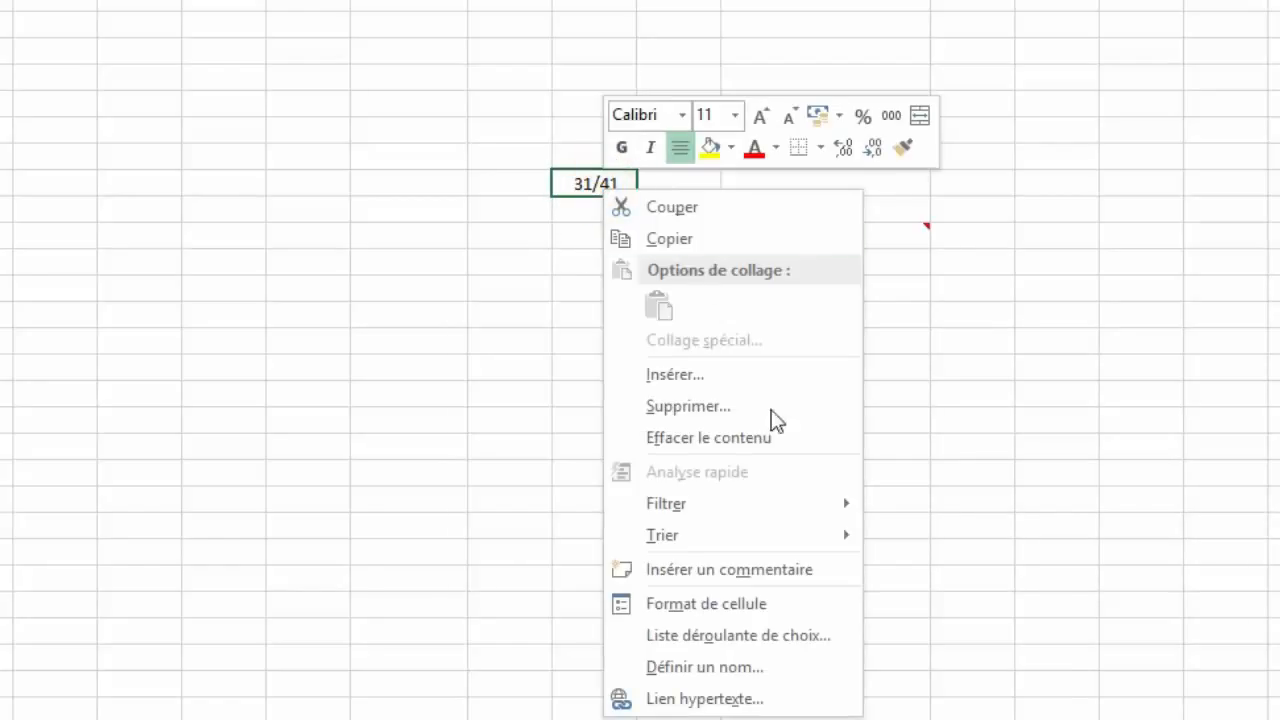
{"action": "left_click", "coordinate": [709, 604]}
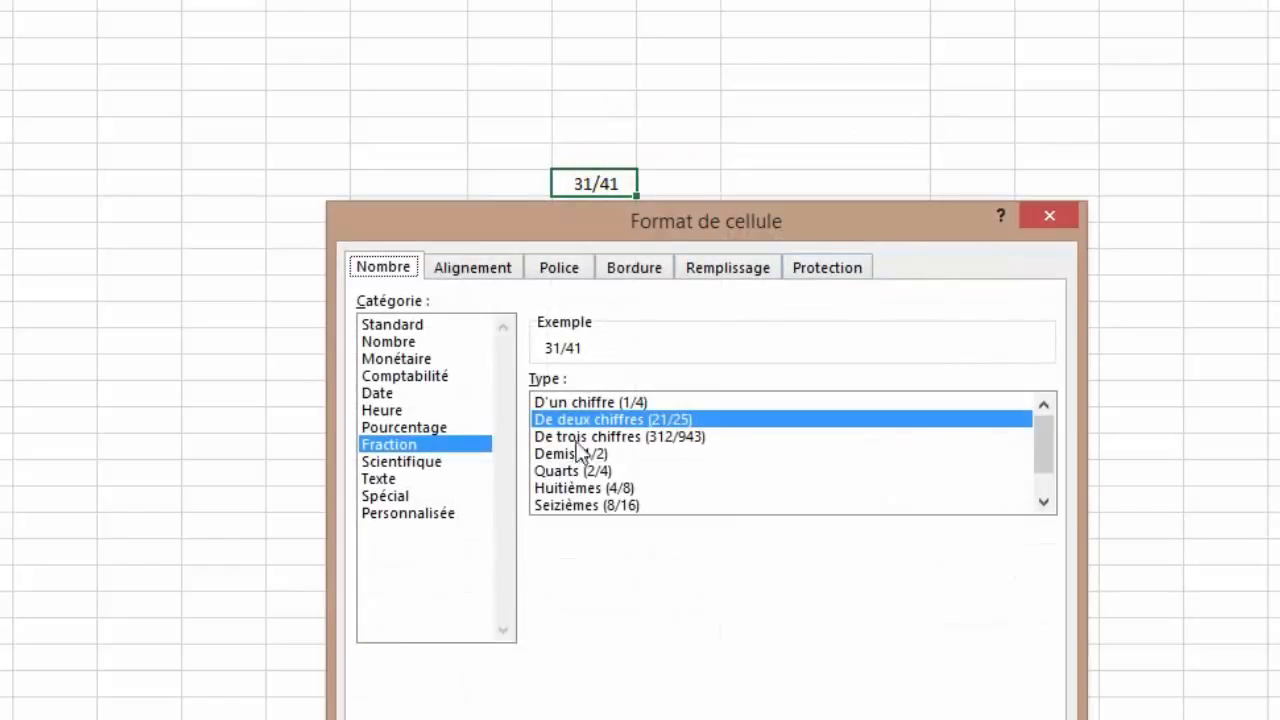
{"action": "left_click", "coordinate": [586, 437]}
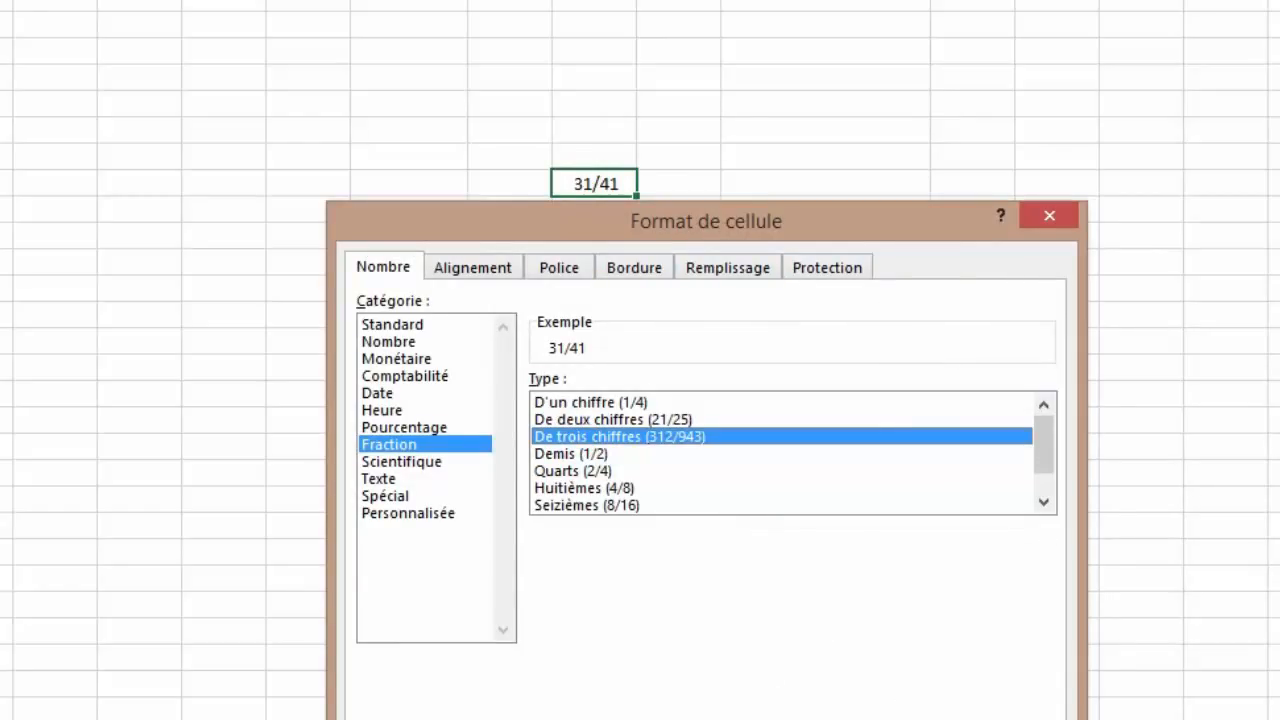
{"action": "key", "text": "Return"}
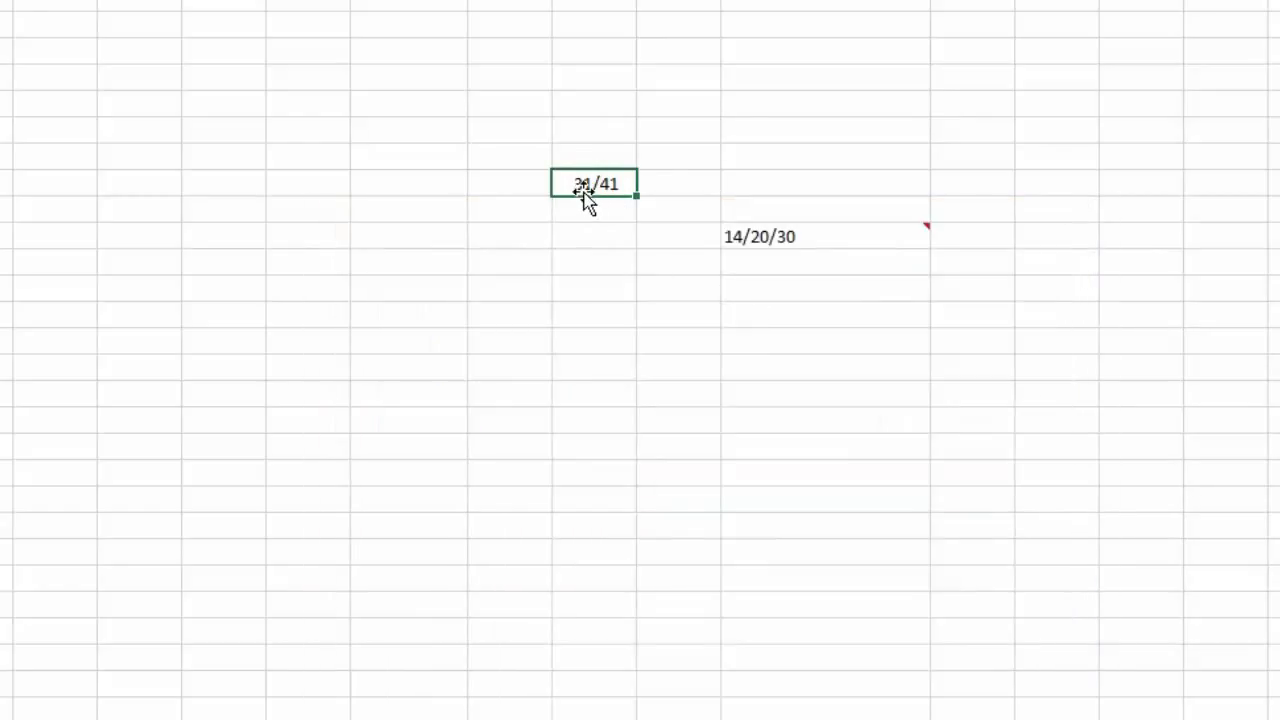
{"action": "type", "text": "111/335"}
{"action": "key", "text": "Tab"}
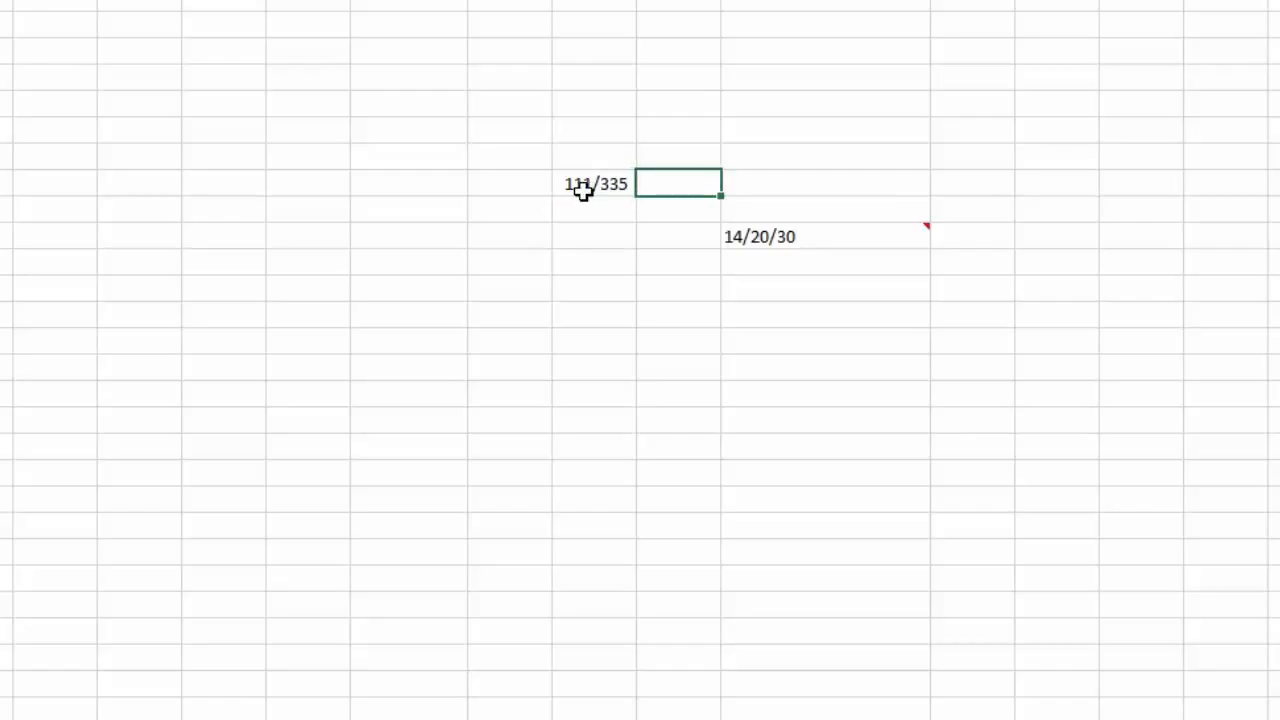
{"action": "key", "text": "ctrl+1"}
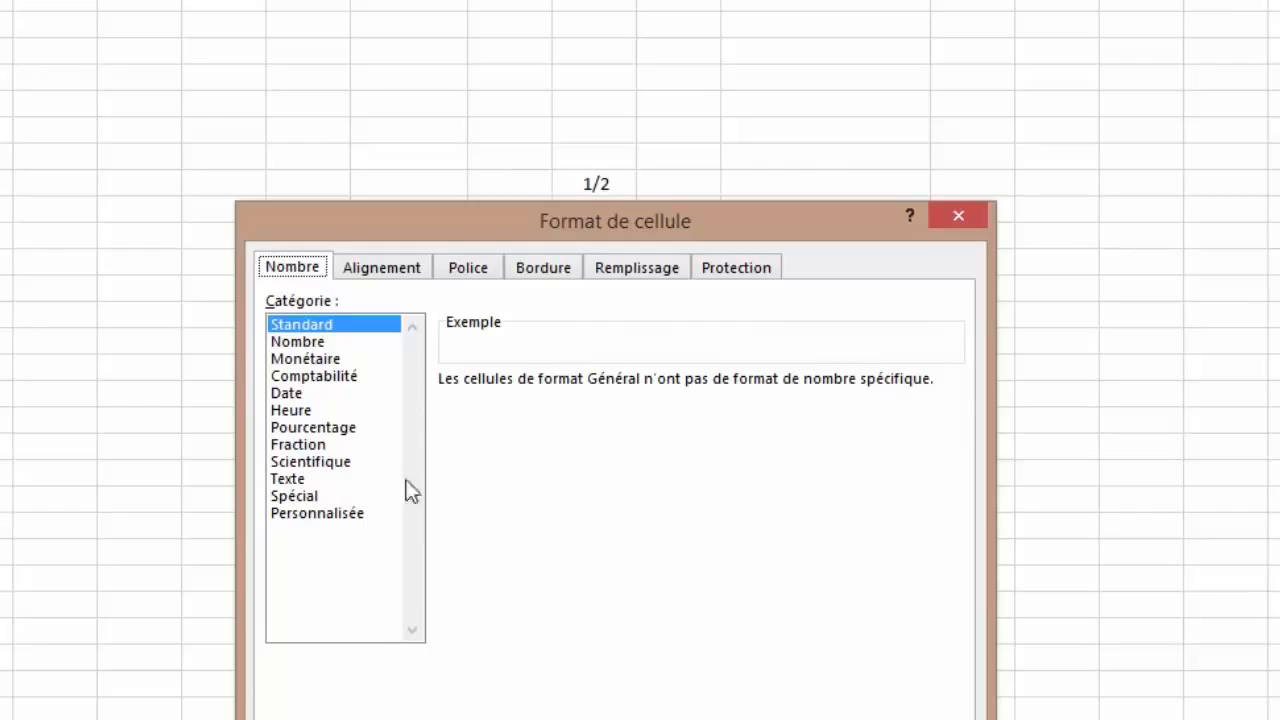
Step: Apply the Texte format to the cell and enter the word 'text'
{"action": "left_click", "coordinate": [306, 479]}
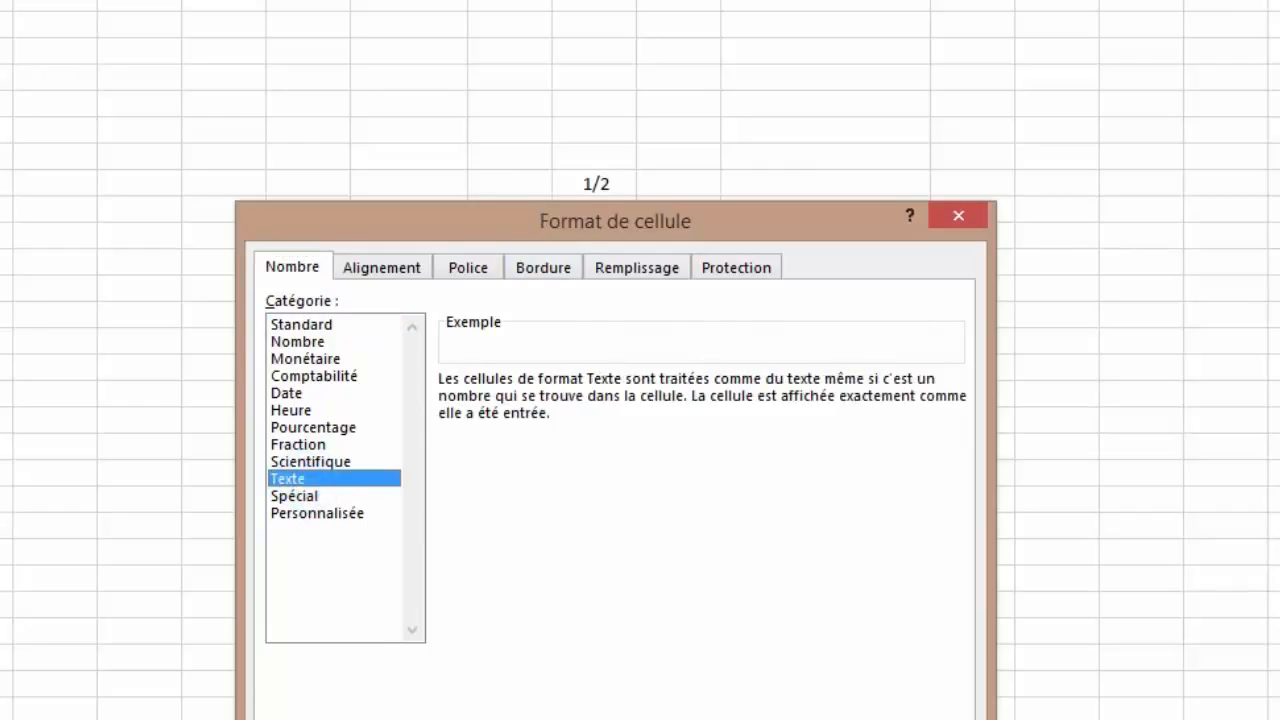
{"action": "key", "text": "Return"}
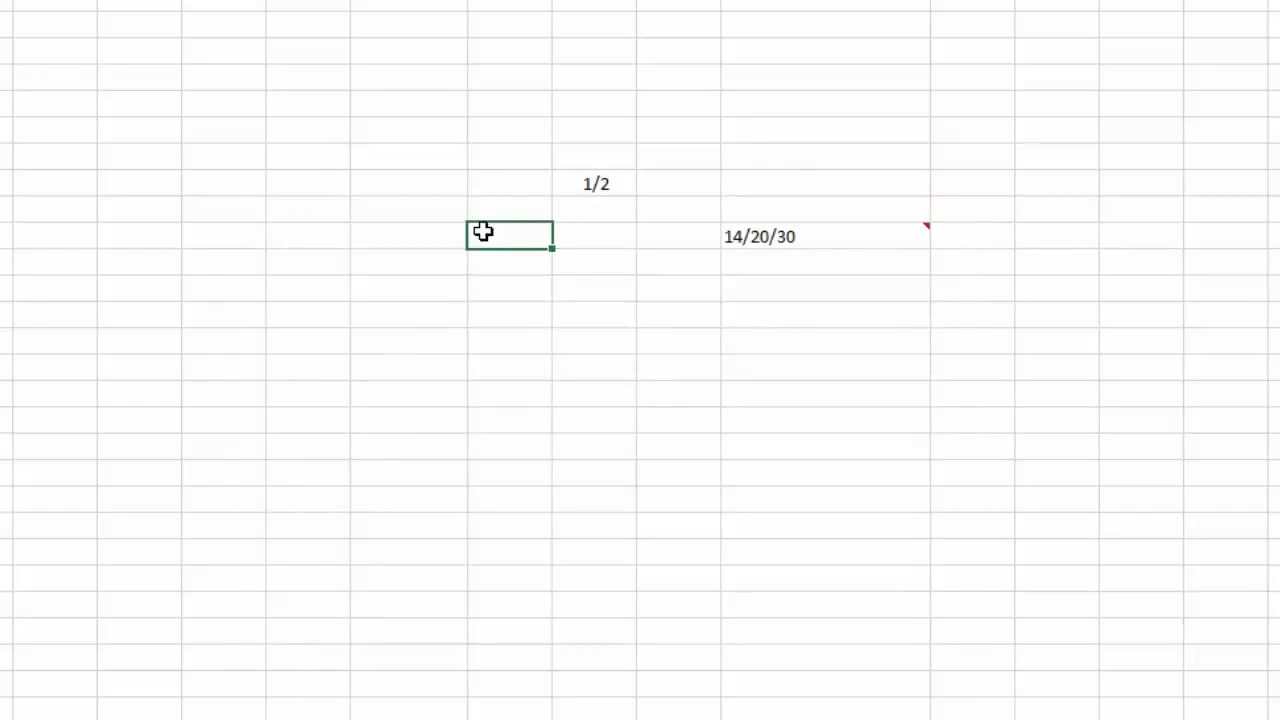
{"action": "type", "text": "texte"}
{"action": "key", "text": "BackSpace"}
{"action": "key", "text": "Tab"}
Step: Enter 25 in the text cell so it is flagged as a number stored as text
{"action": "left_click", "coordinate": [485, 234]}
{"action": "type", "text": "25"}
{"action": "key", "text": "Tab"}
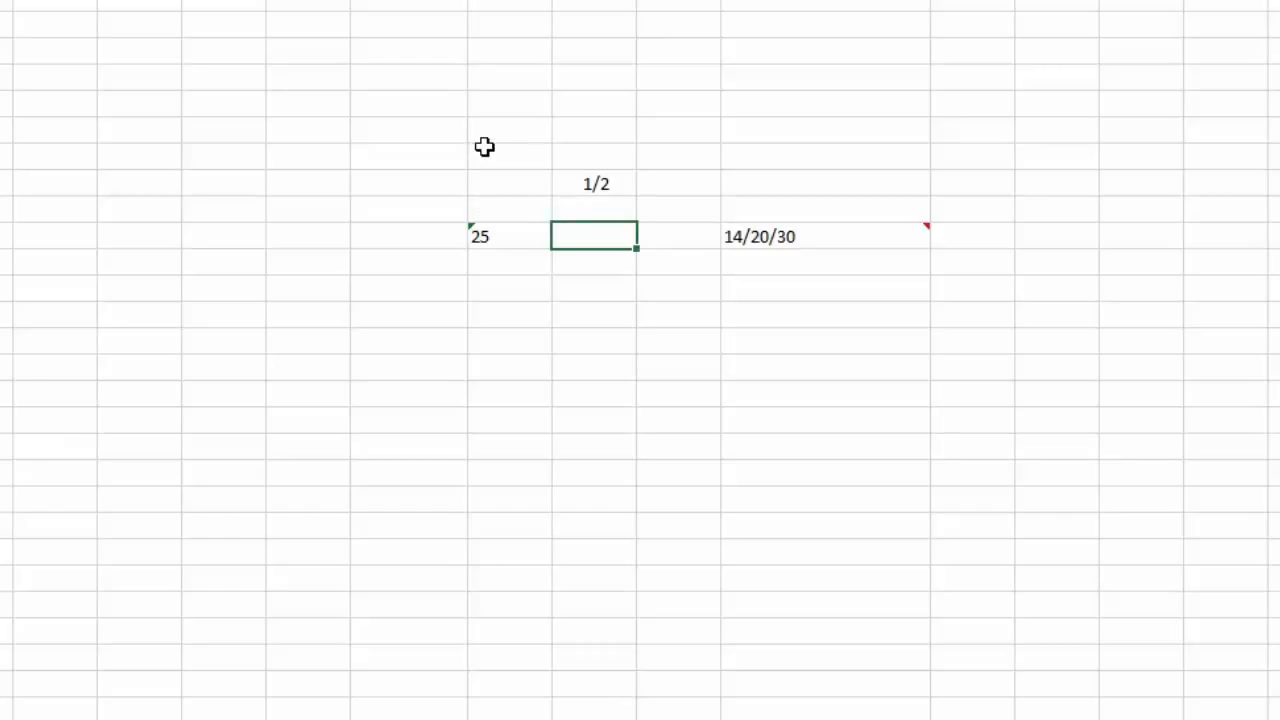
{"action": "left_click", "coordinate": [509, 234]}
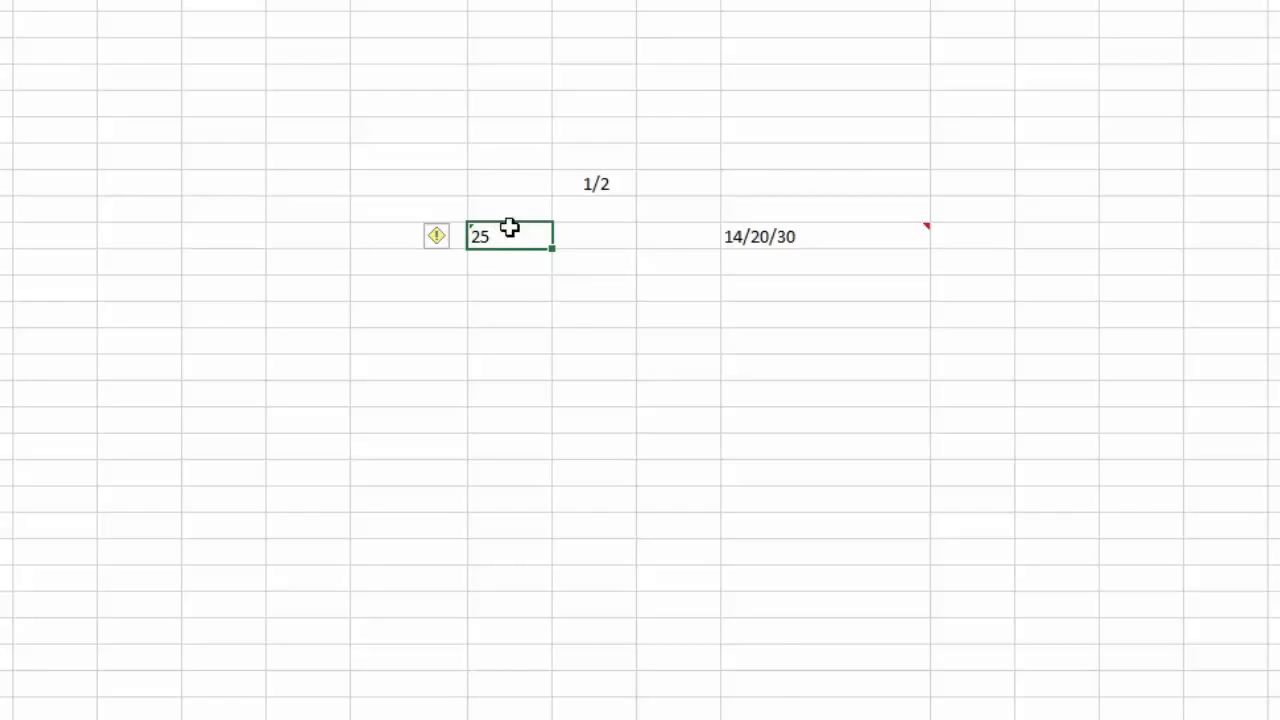
Step: Give the empty cell below the Spécial > Numéro de téléphone format
{"action": "right_click", "coordinate": [510, 228]}
{"action": "key", "text": "Escape"}
{"action": "left_click", "coordinate": [403, 308]}
{"action": "right_click", "coordinate": [403, 308]}
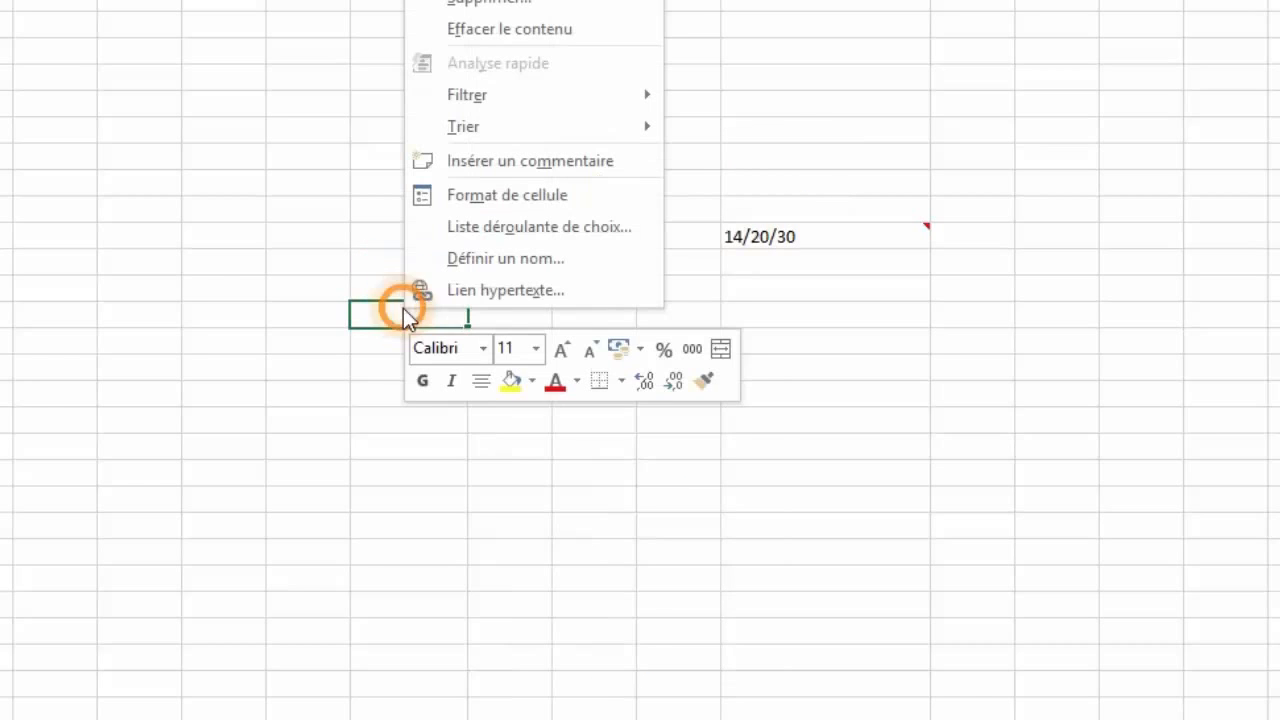
{"action": "left_click", "coordinate": [506, 194]}
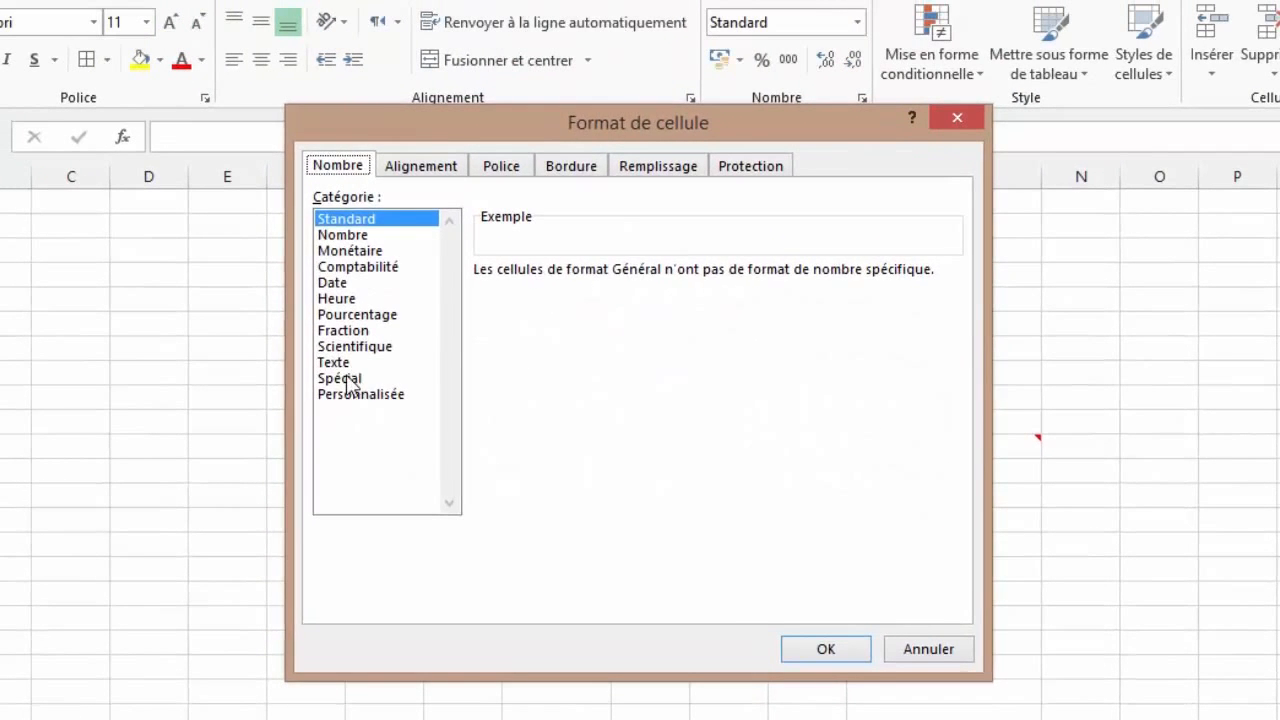
{"action": "left_click", "coordinate": [316, 334]}
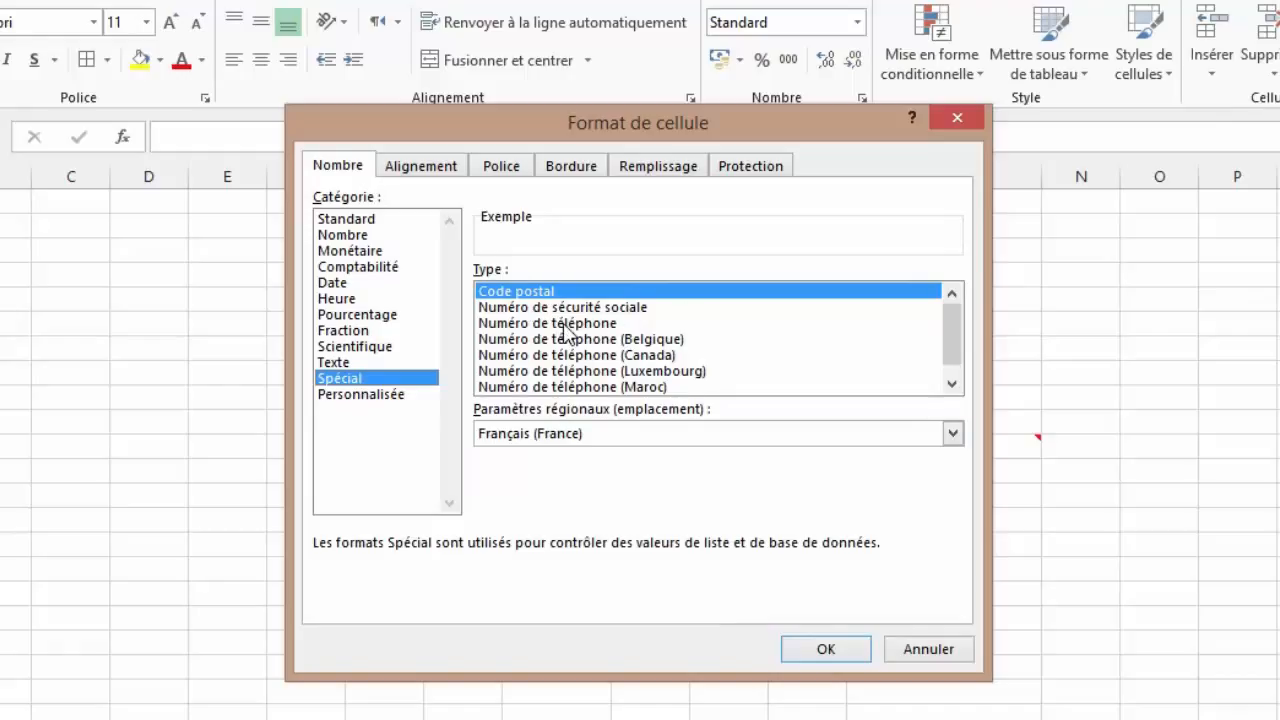
{"action": "left_click", "coordinate": [565, 323]}
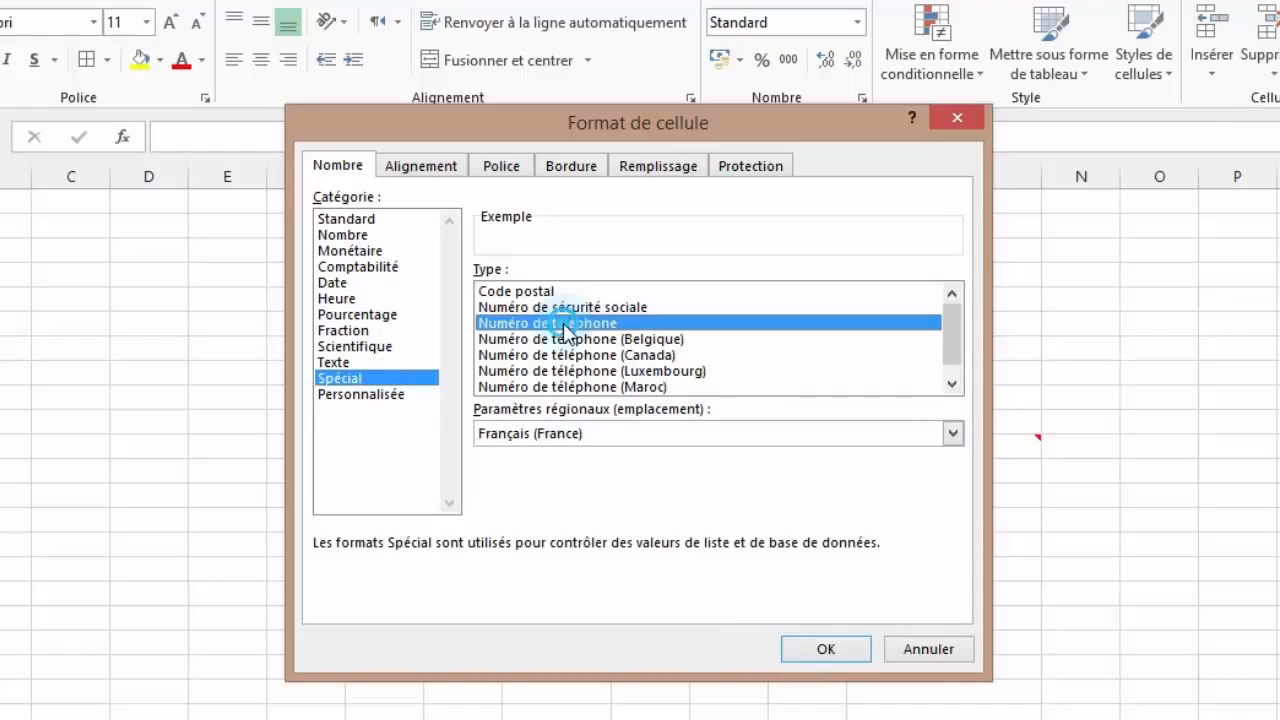
{"action": "left_click", "coordinate": [834, 650]}
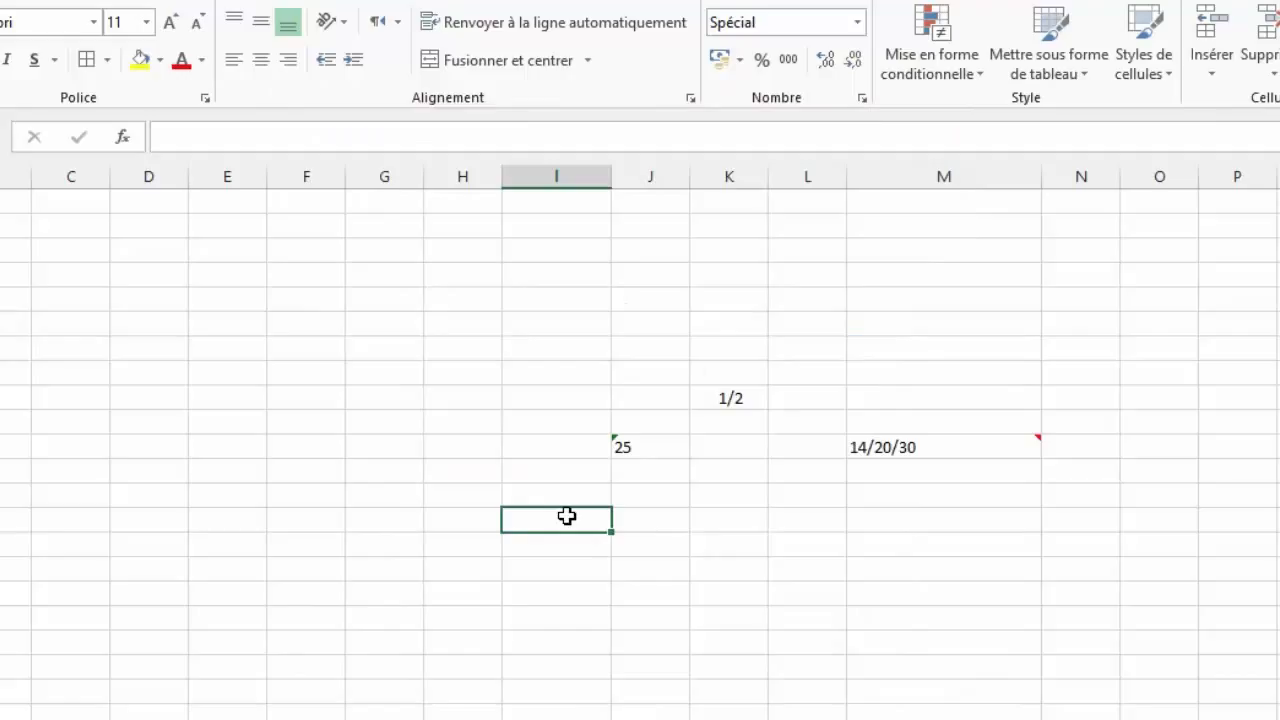
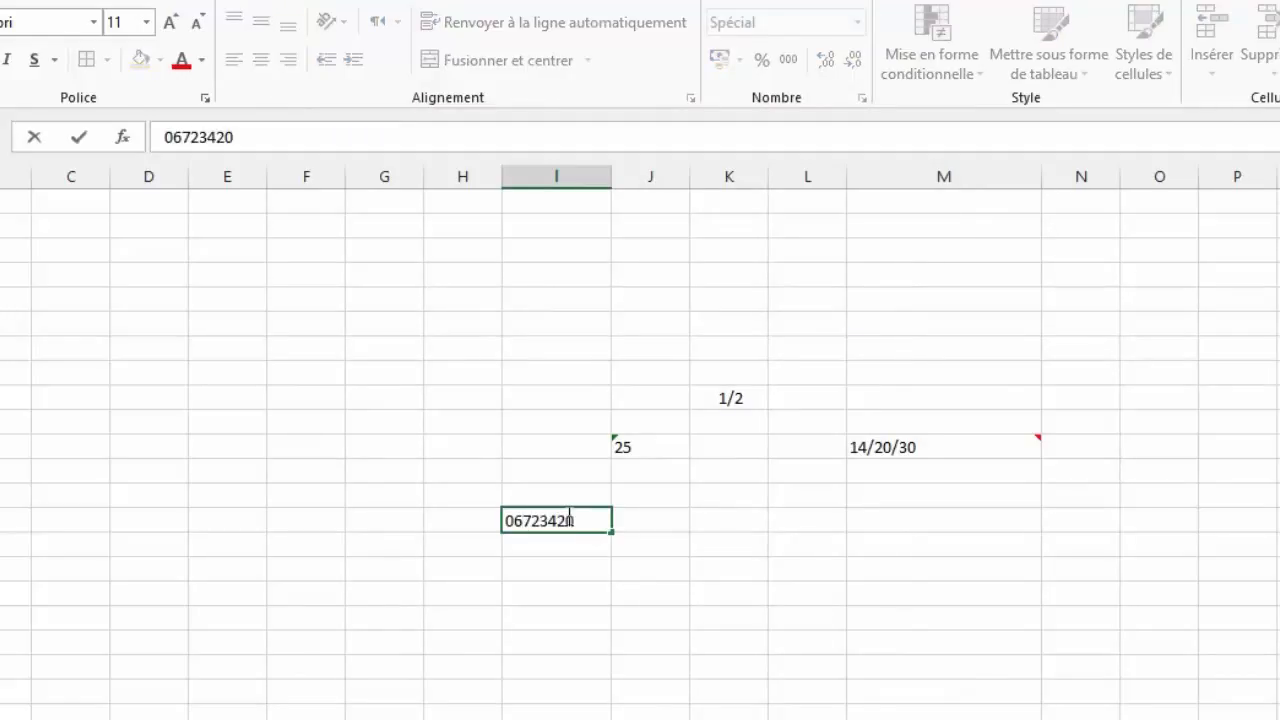
Step: Enter a sample phone number so it displays as spaced digit pairs
{"action": "key", "text": "Tab"}
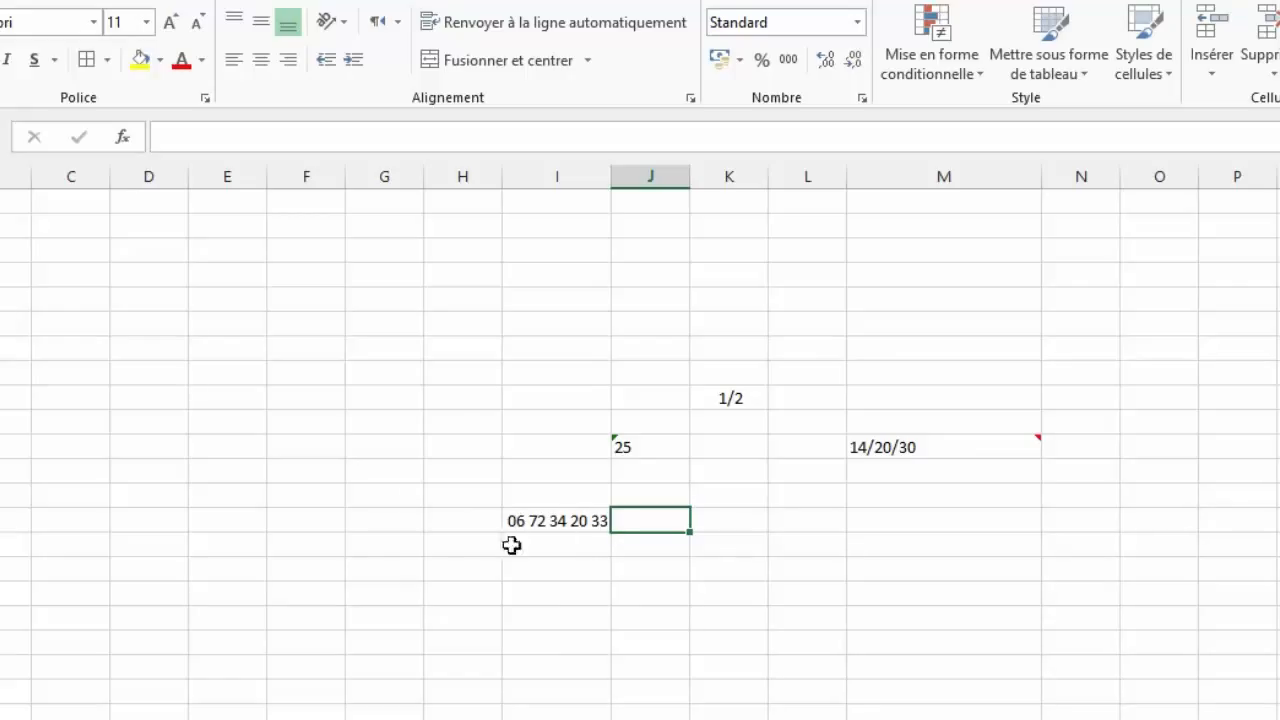
{"action": "left_click", "coordinate": [437, 566]}
{"action": "right_click", "coordinate": [437, 564]}
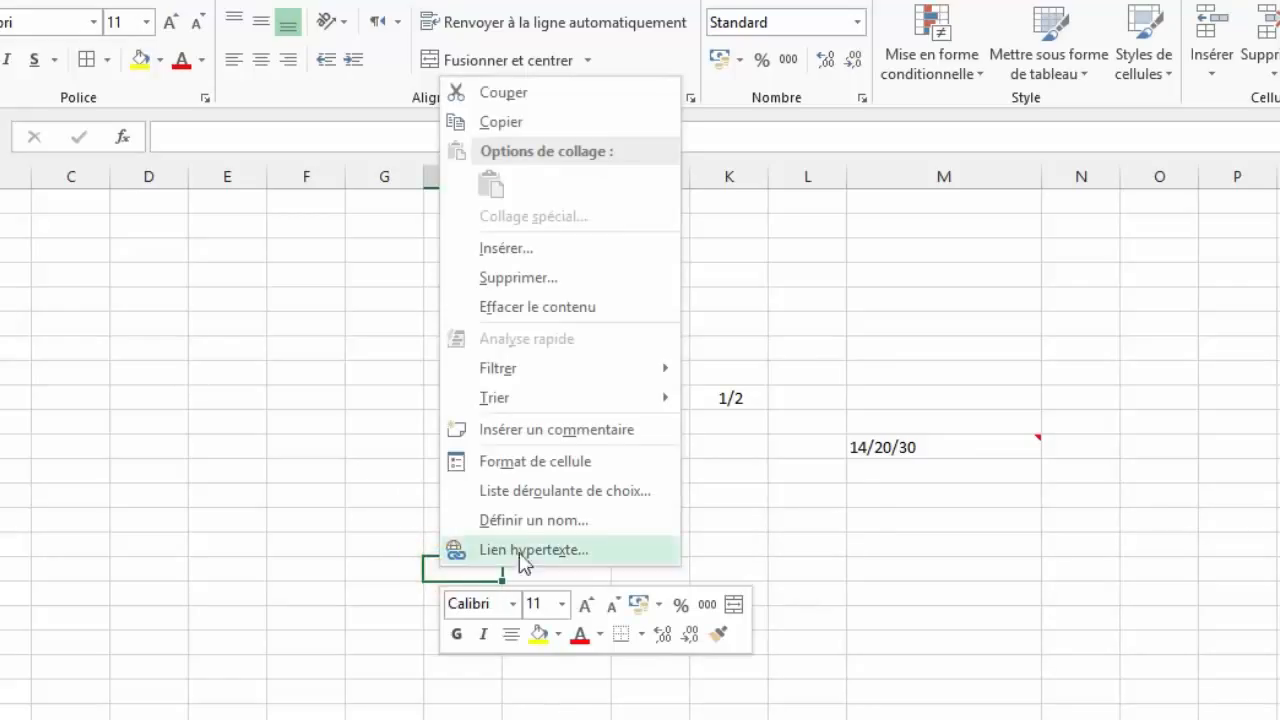
{"action": "left_click", "coordinate": [520, 461]}
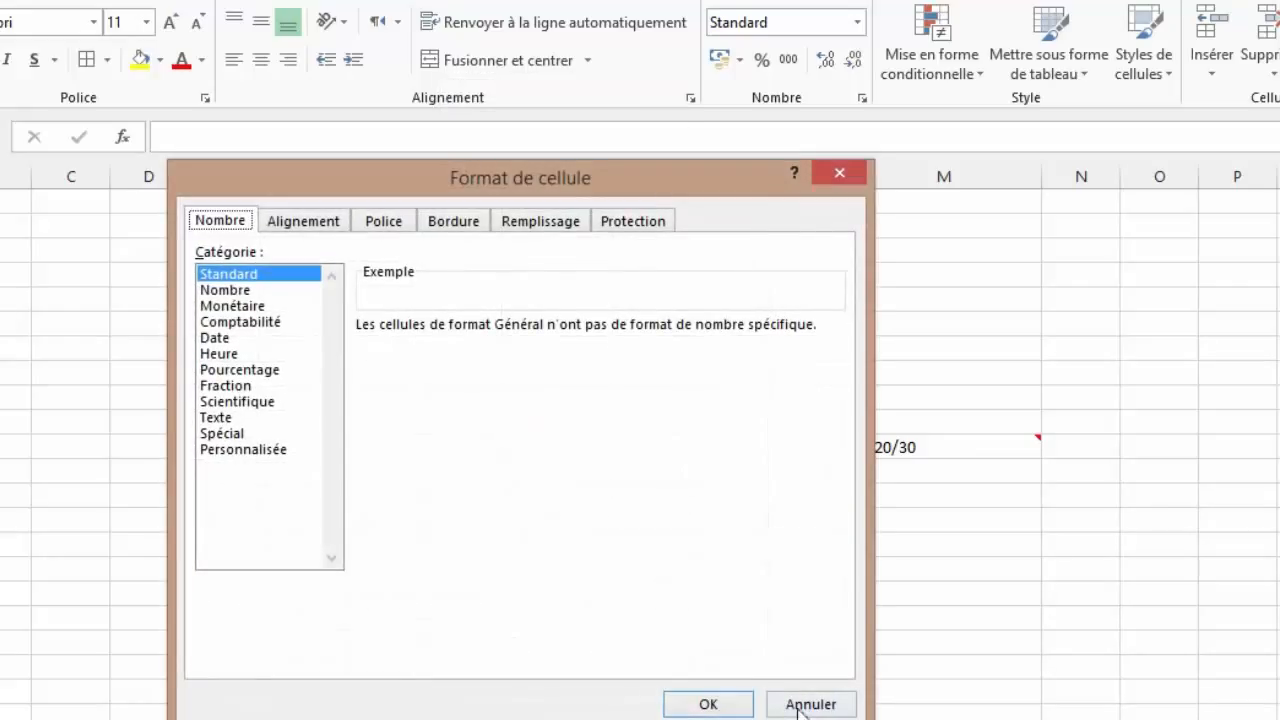
{"action": "left_click", "coordinate": [232, 451]}
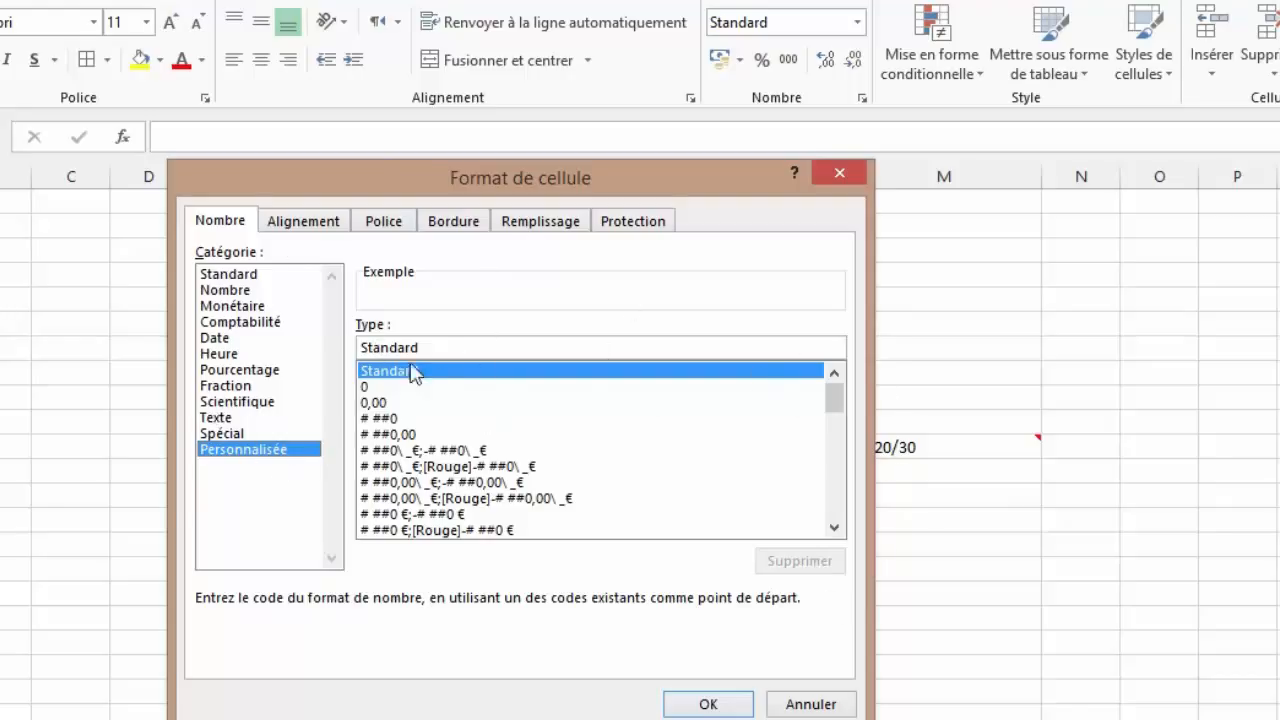
{"action": "left_click_drag", "start_coordinate": [822, 398], "coordinate": [835, 425]}
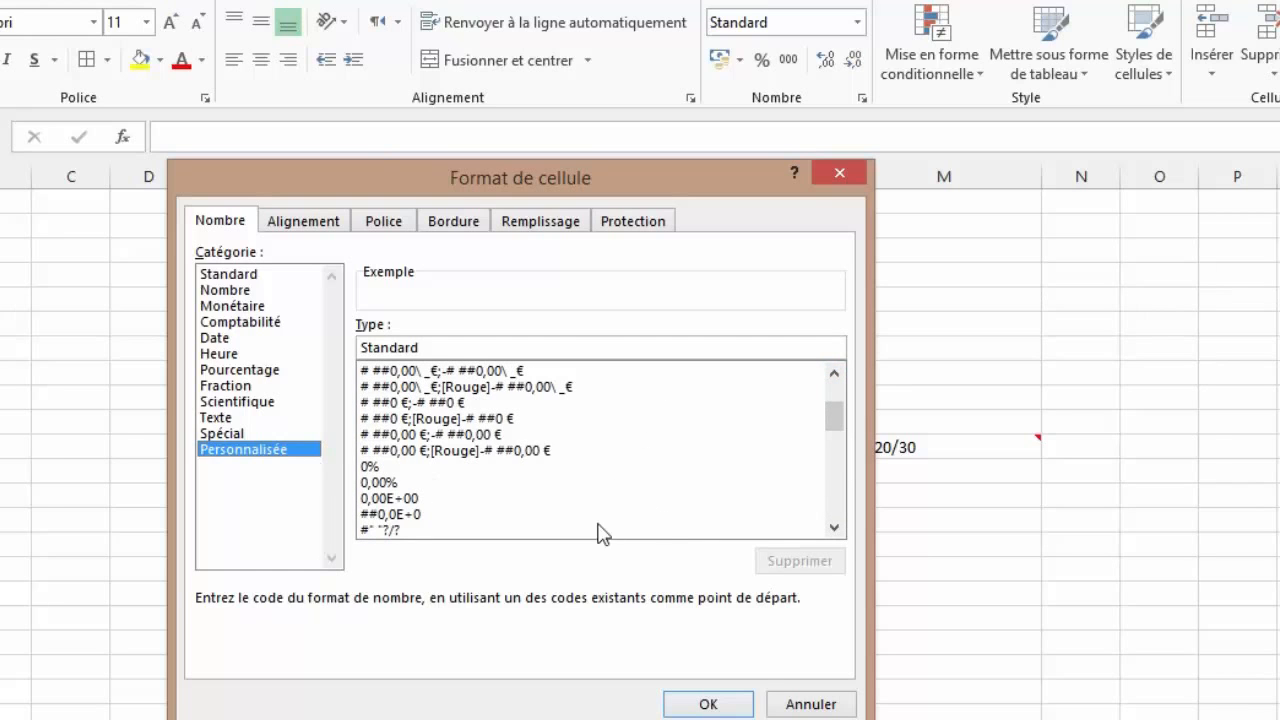
{"action": "left_click", "coordinate": [709, 703]}
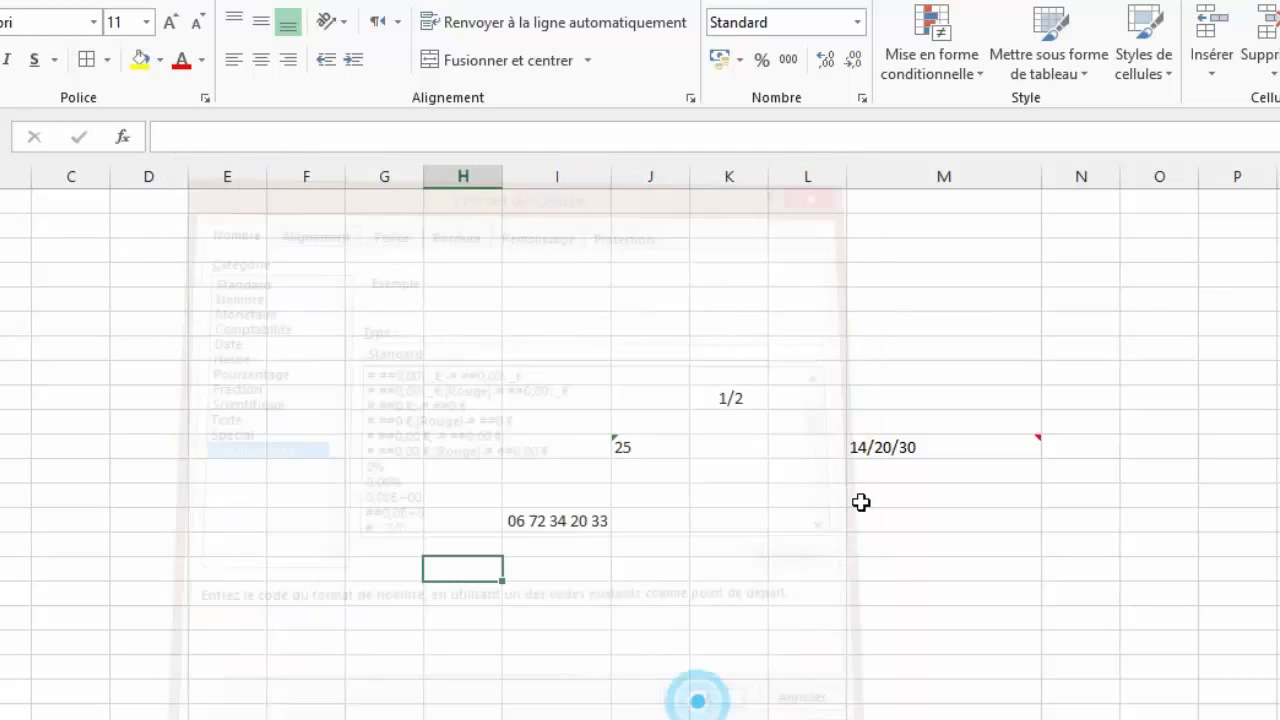
{"action": "left_click", "coordinate": [563, 520]}
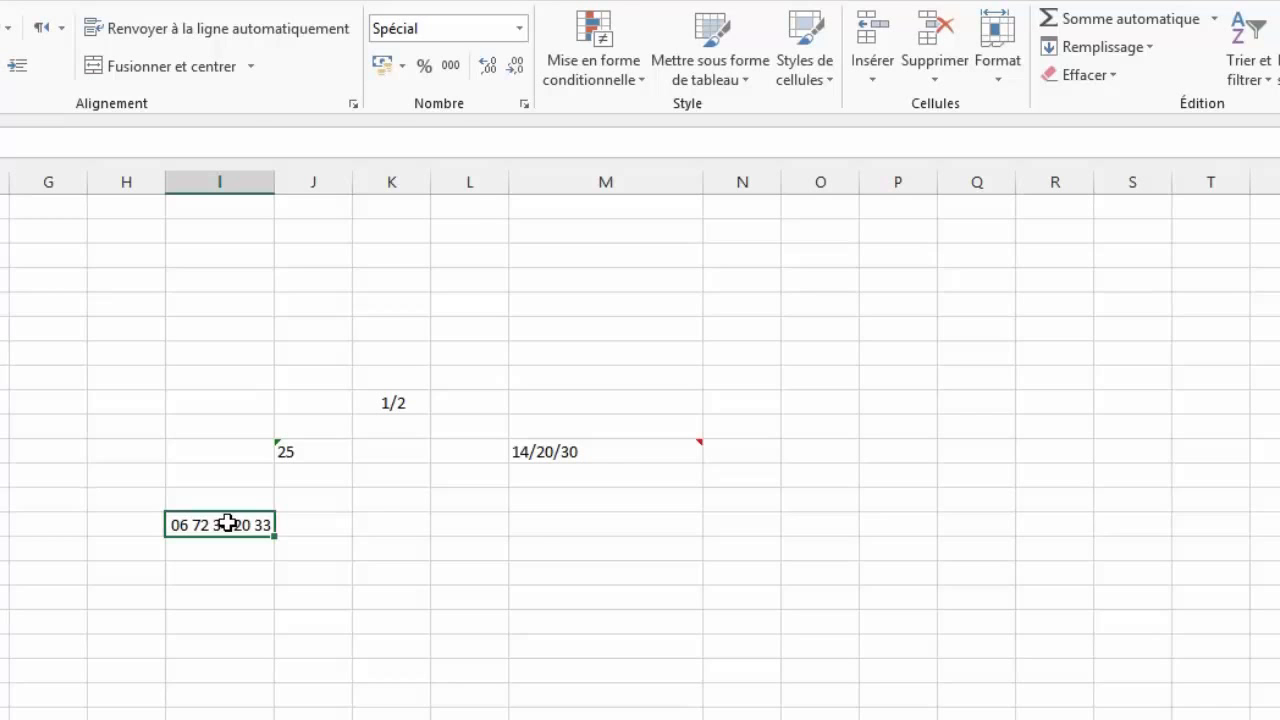
Step: Return the phone number cell to Standard format so it shows plain digits
{"action": "right_click", "coordinate": [228, 522]}
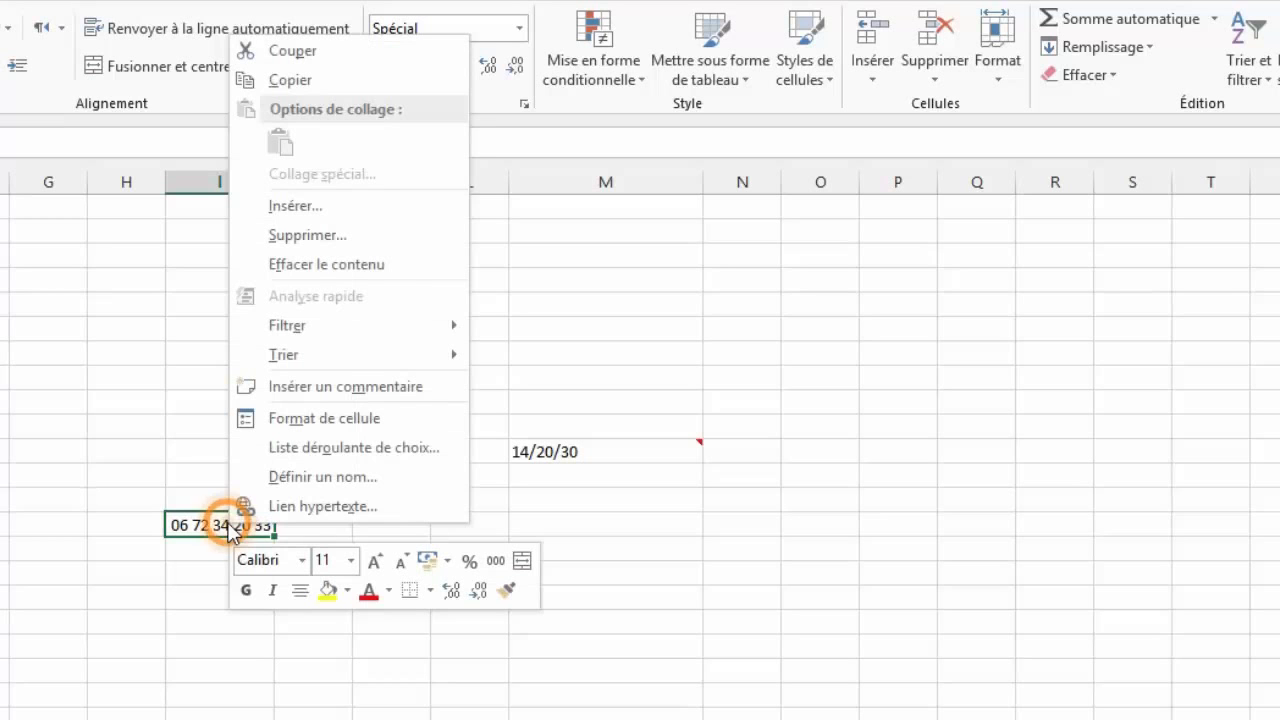
{"action": "left_click", "coordinate": [323, 420]}
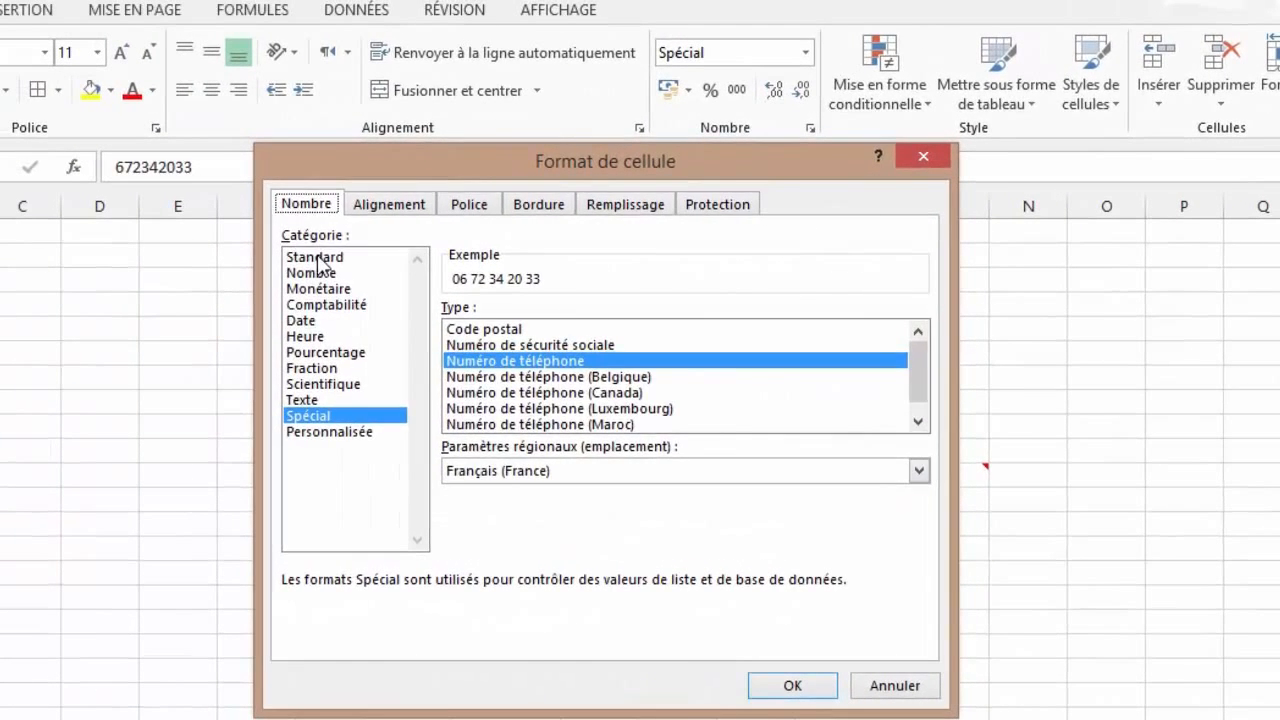
{"action": "left_click", "coordinate": [32, 236]}
{"action": "left_click", "coordinate": [792, 690]}
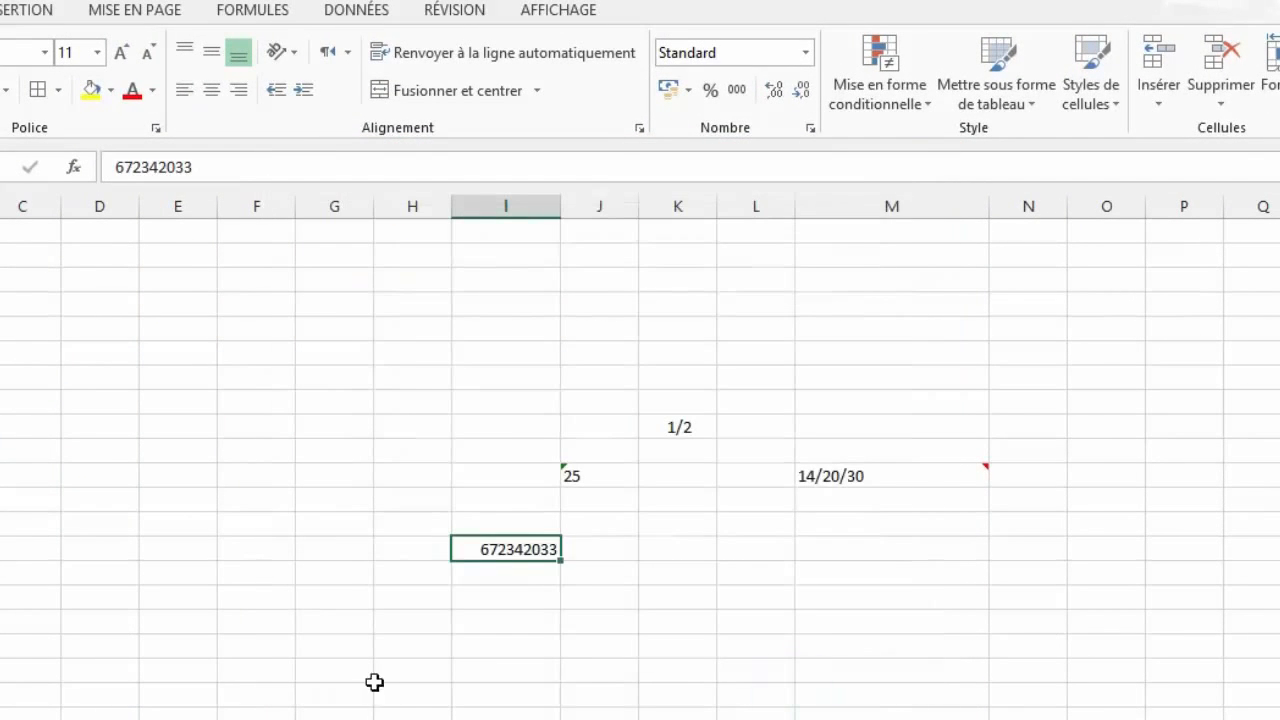
Step: Replace the former phone number with 12
{"action": "left_click", "coordinate": [520, 547]}
{"action": "type", "text": "12"}
{"action": "key", "text": "Tab"}
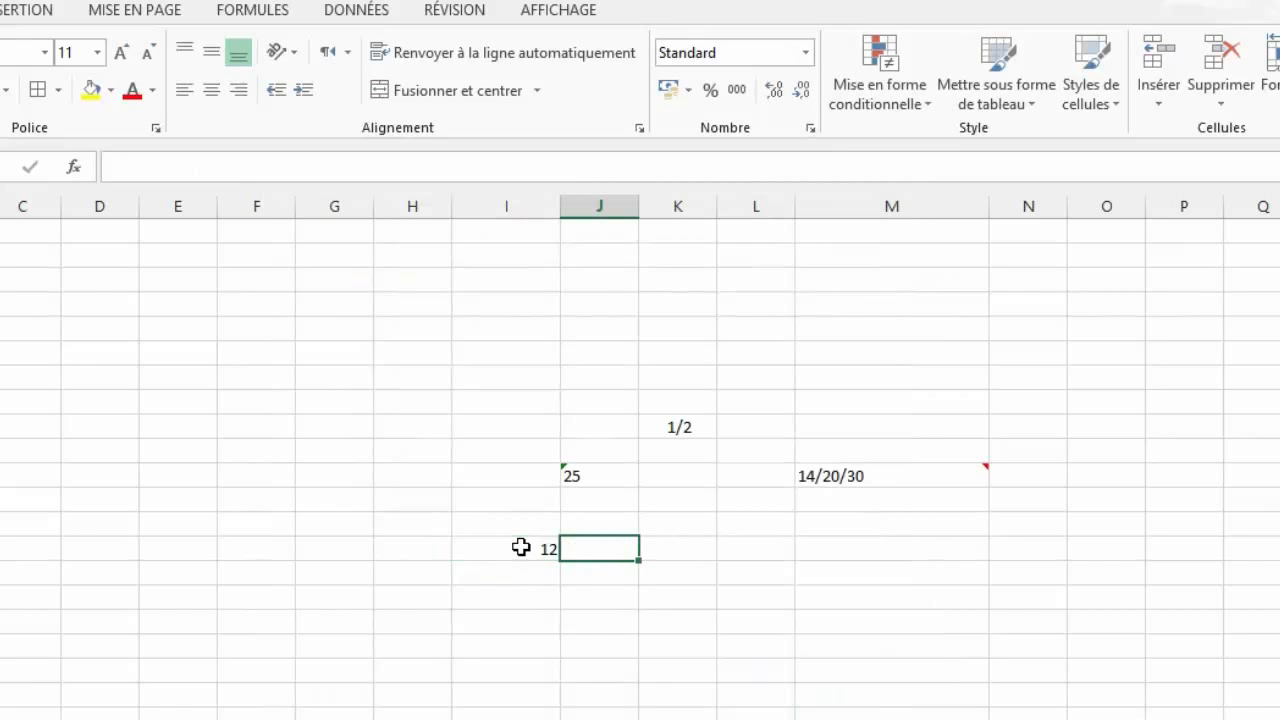
{"action": "left_click", "coordinate": [520, 547]}
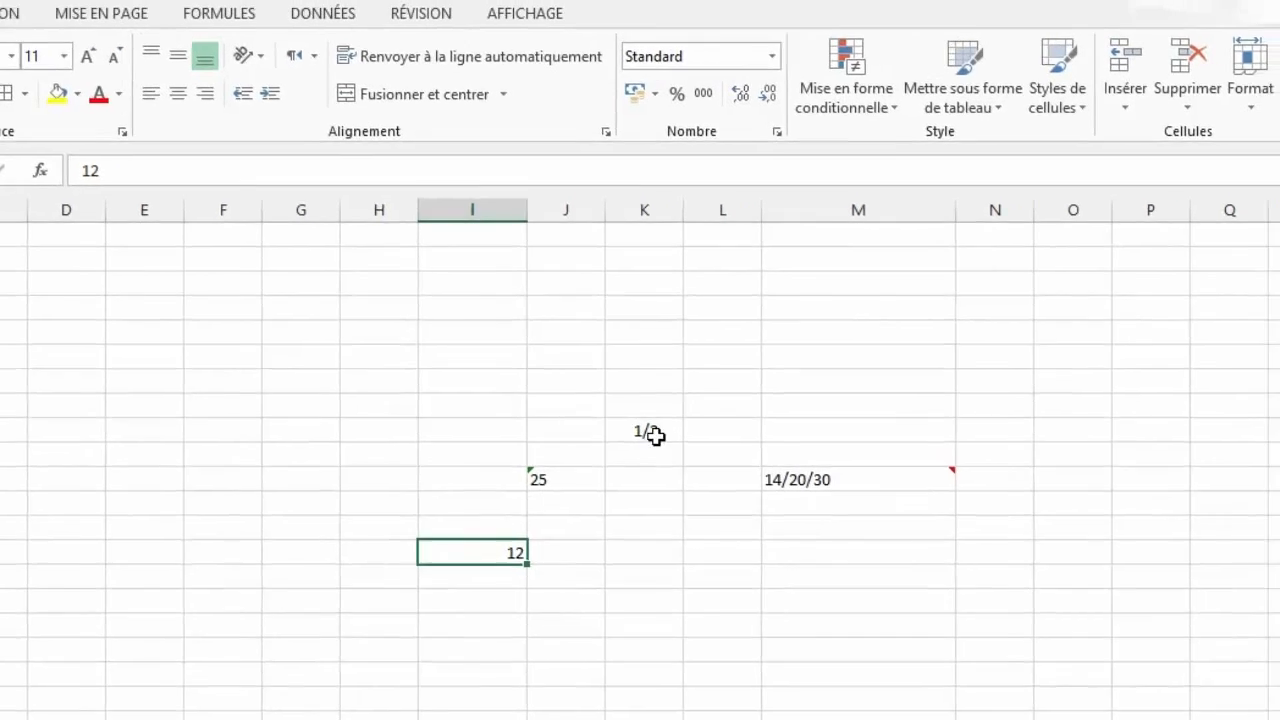
{"action": "left_click", "coordinate": [686, 428]}
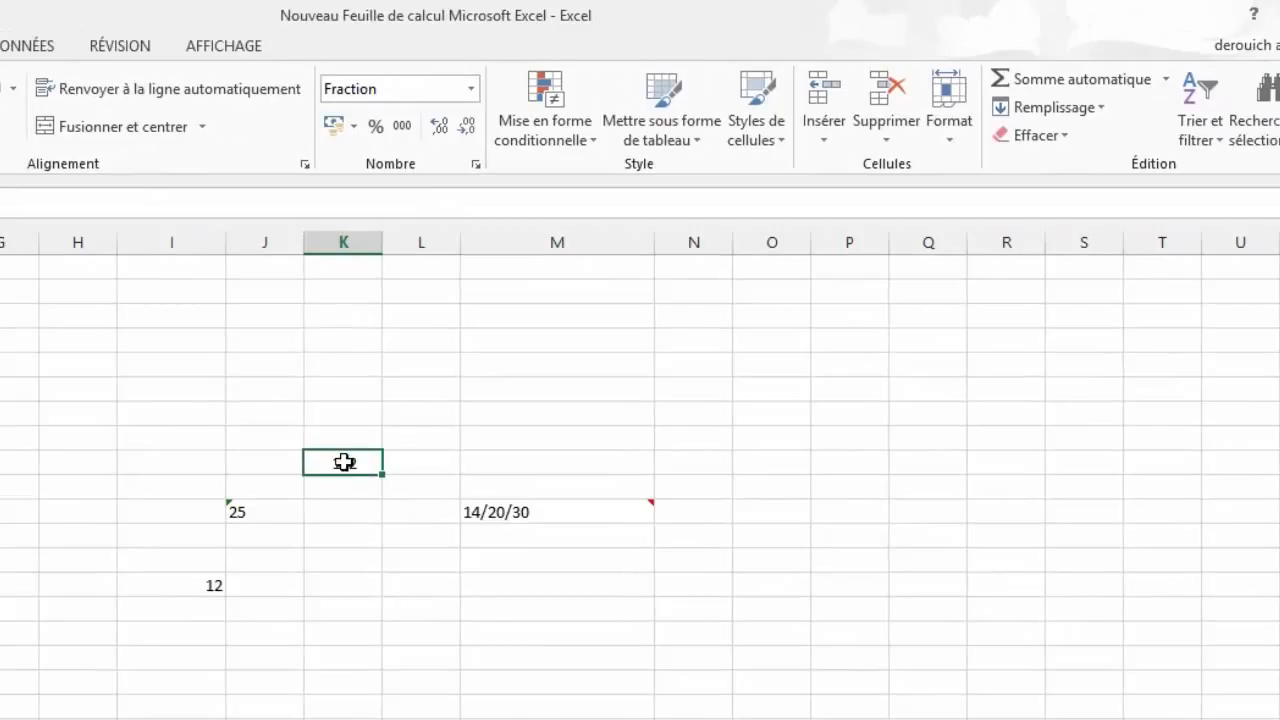
Step: Clear the fraction formatting from the 1/2 cell and replace the resulting 0,5 with 14
{"action": "left_click", "coordinate": [1066, 140]}
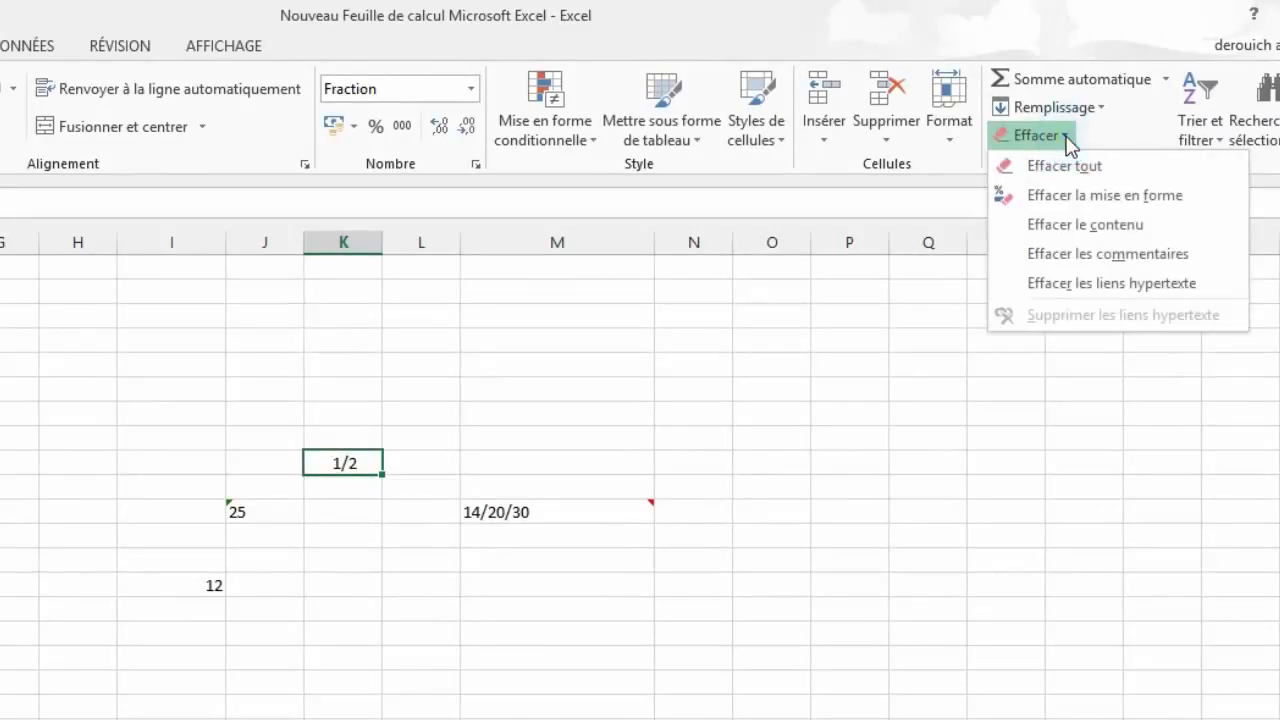
{"action": "left_click", "coordinate": [1092, 198]}
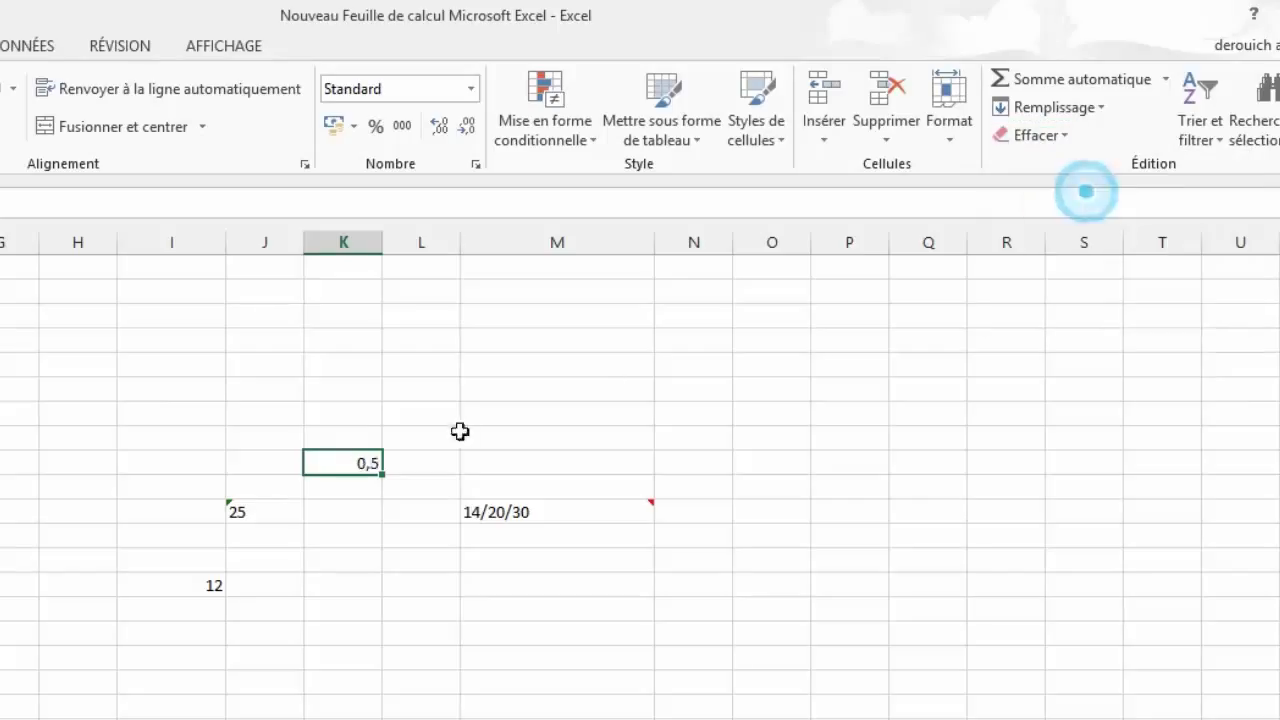
{"action": "left_click", "coordinate": [340, 460]}
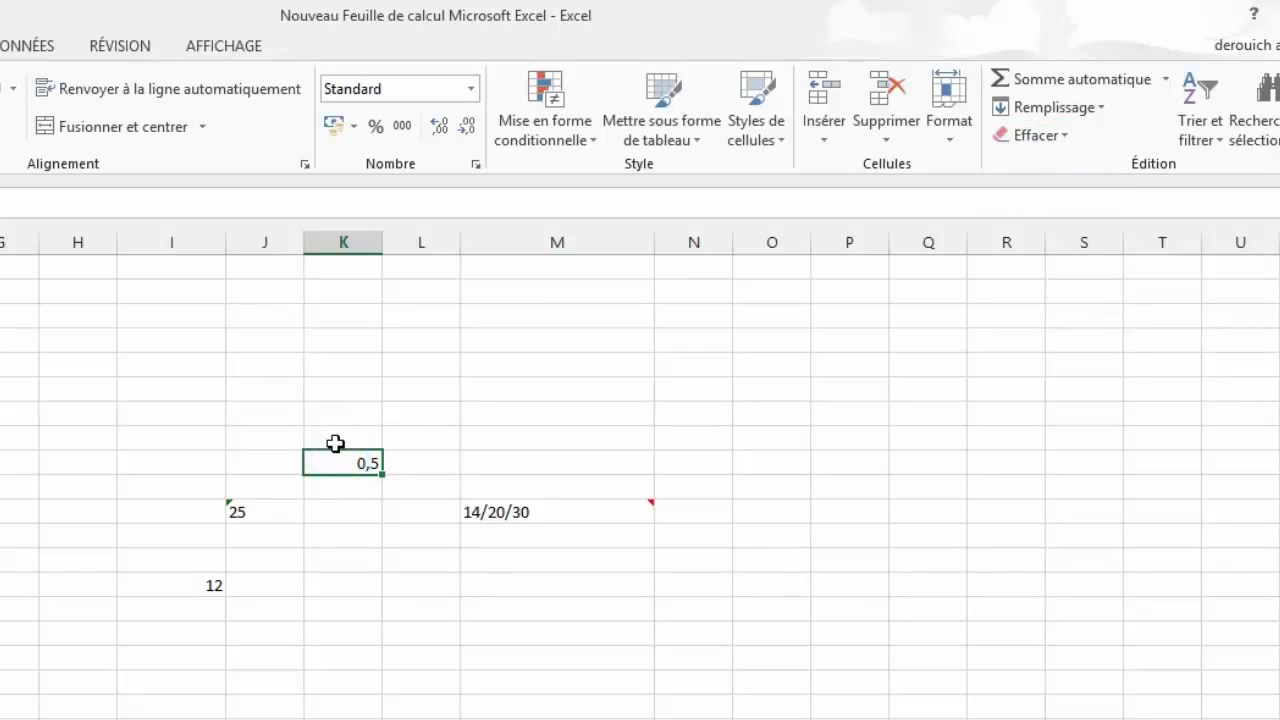
{"action": "type", "text": "14"}
{"action": "key", "text": "Tab"}
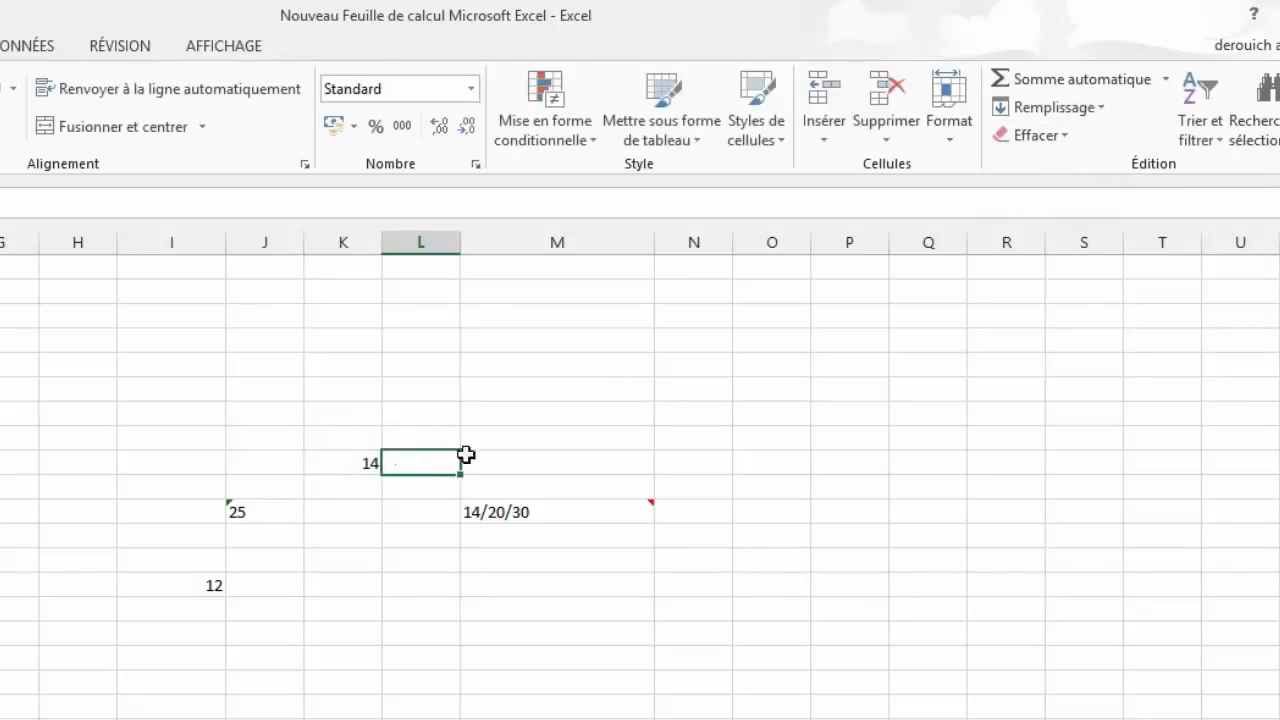
Step: Clear the text formatting from the 25 cell and re-enter it so it becomes a number
{"action": "left_click", "coordinate": [232, 512]}
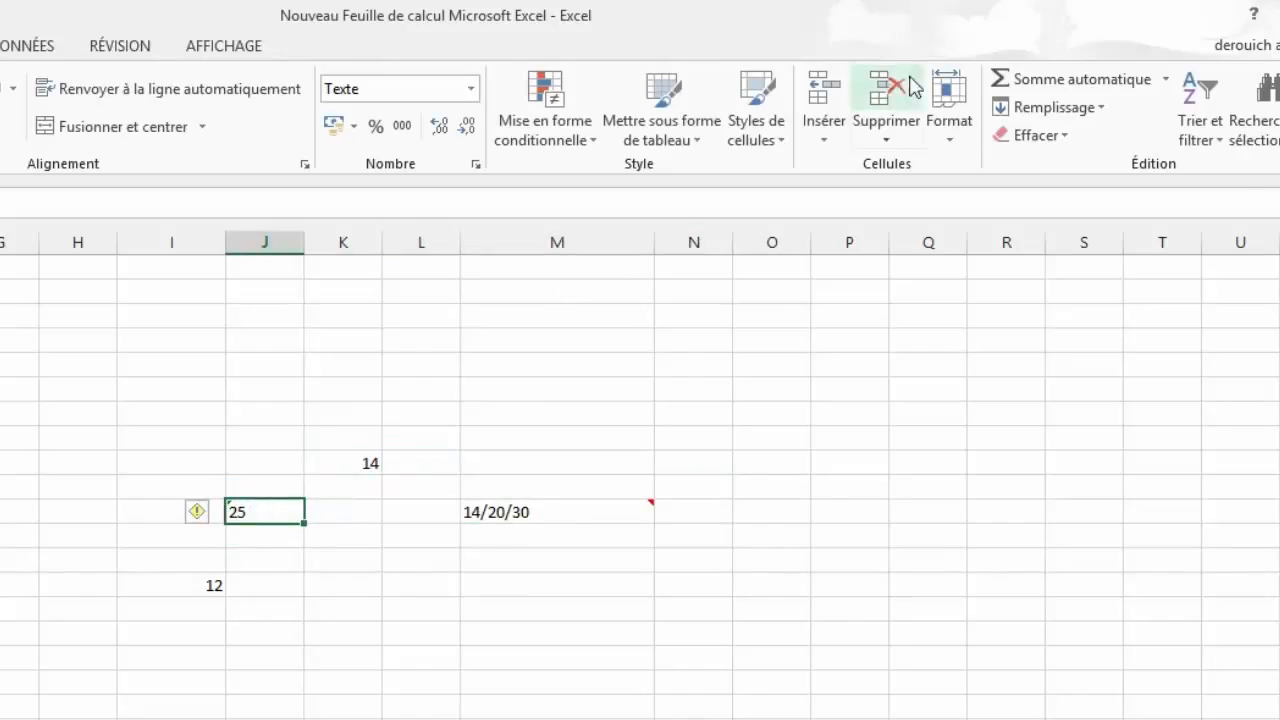
{"action": "left_click", "coordinate": [1078, 134]}
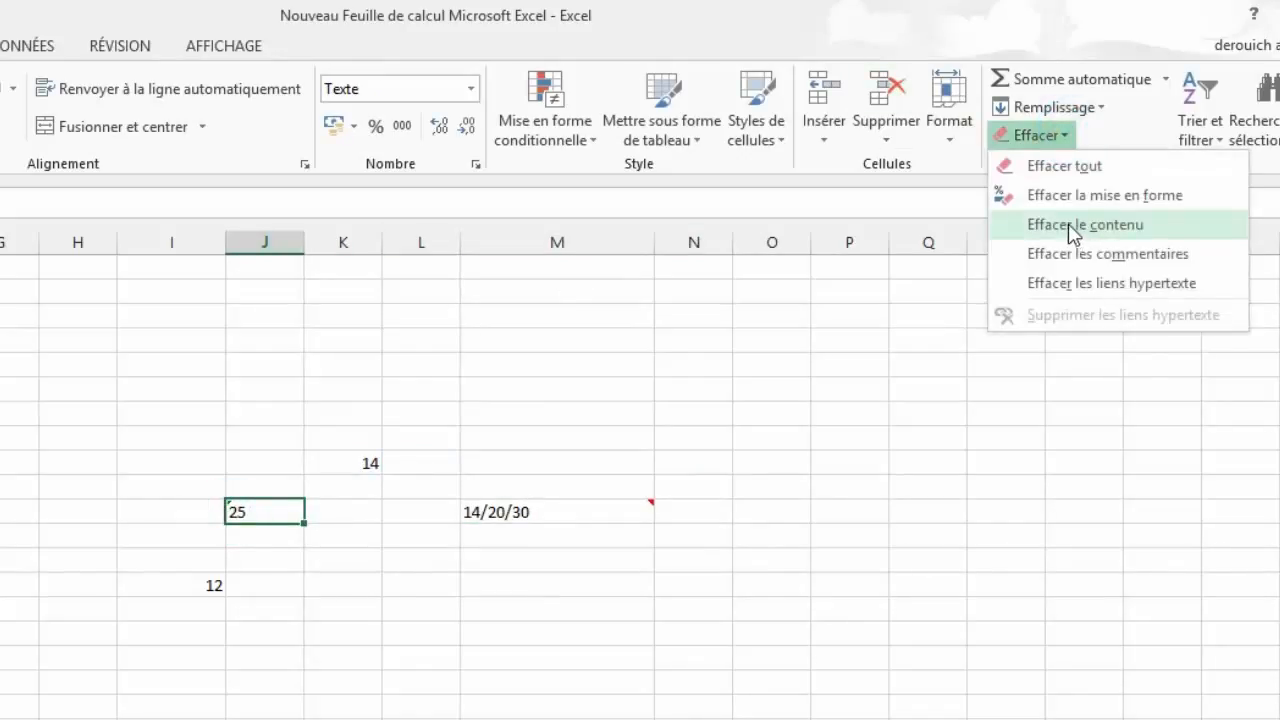
{"action": "left_click", "coordinate": [1071, 196]}
{"action": "left_click", "coordinate": [271, 509]}
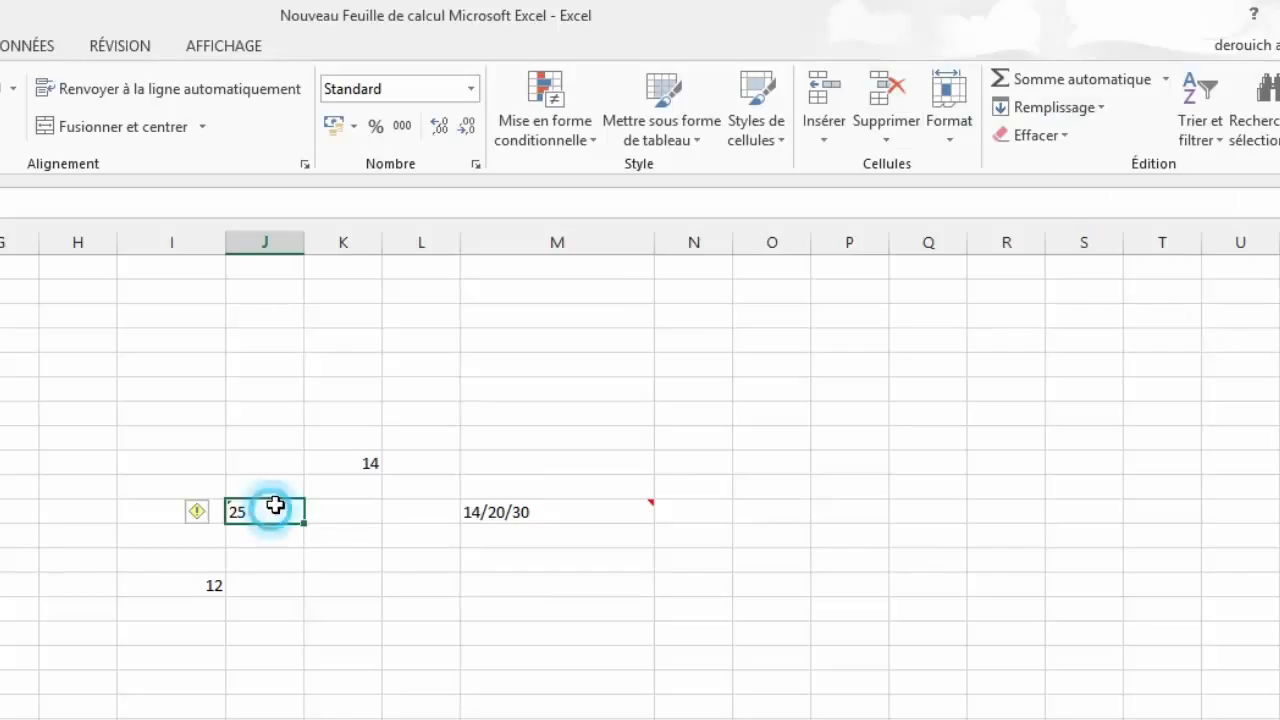
{"action": "key", "text": "F2"}
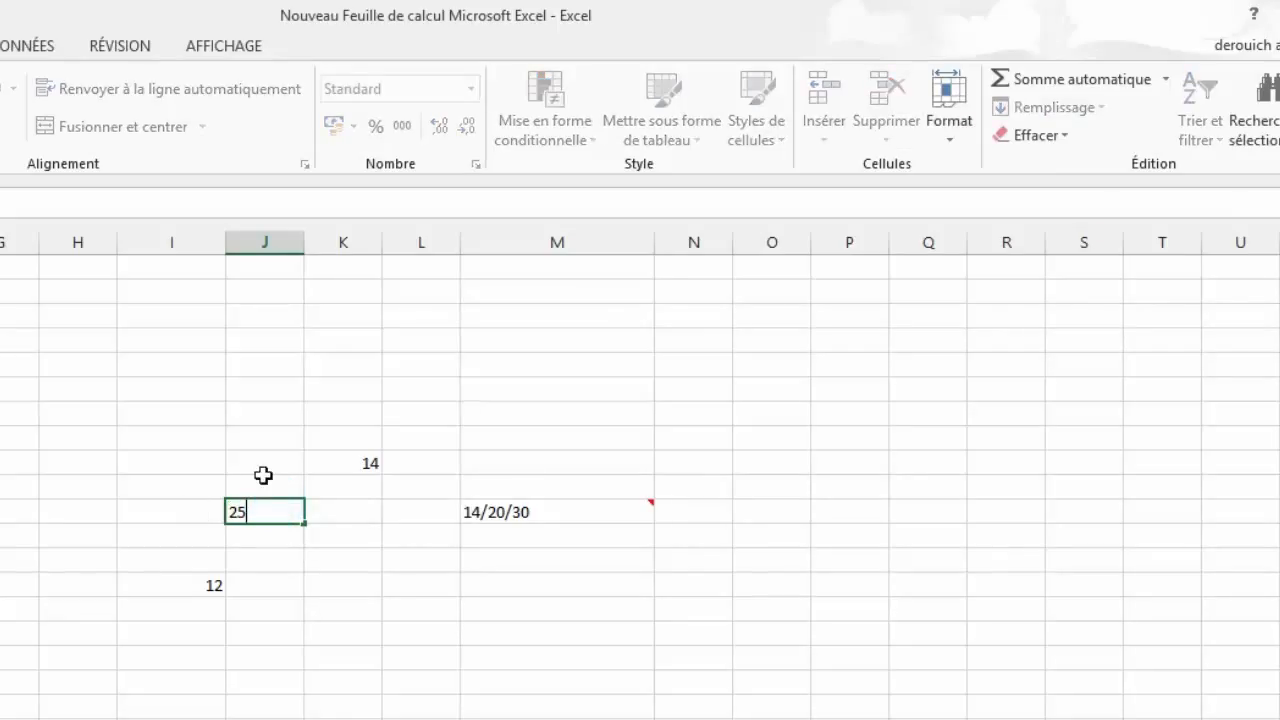
{"action": "key", "text": "Tab"}
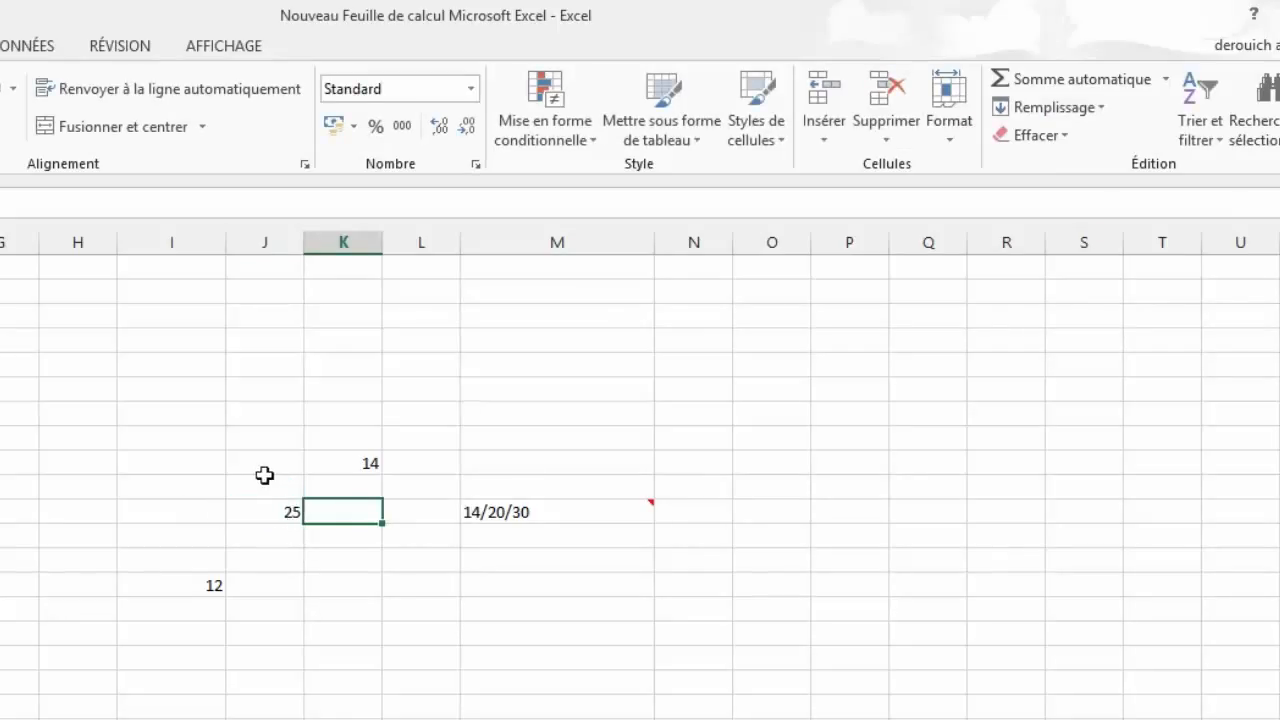